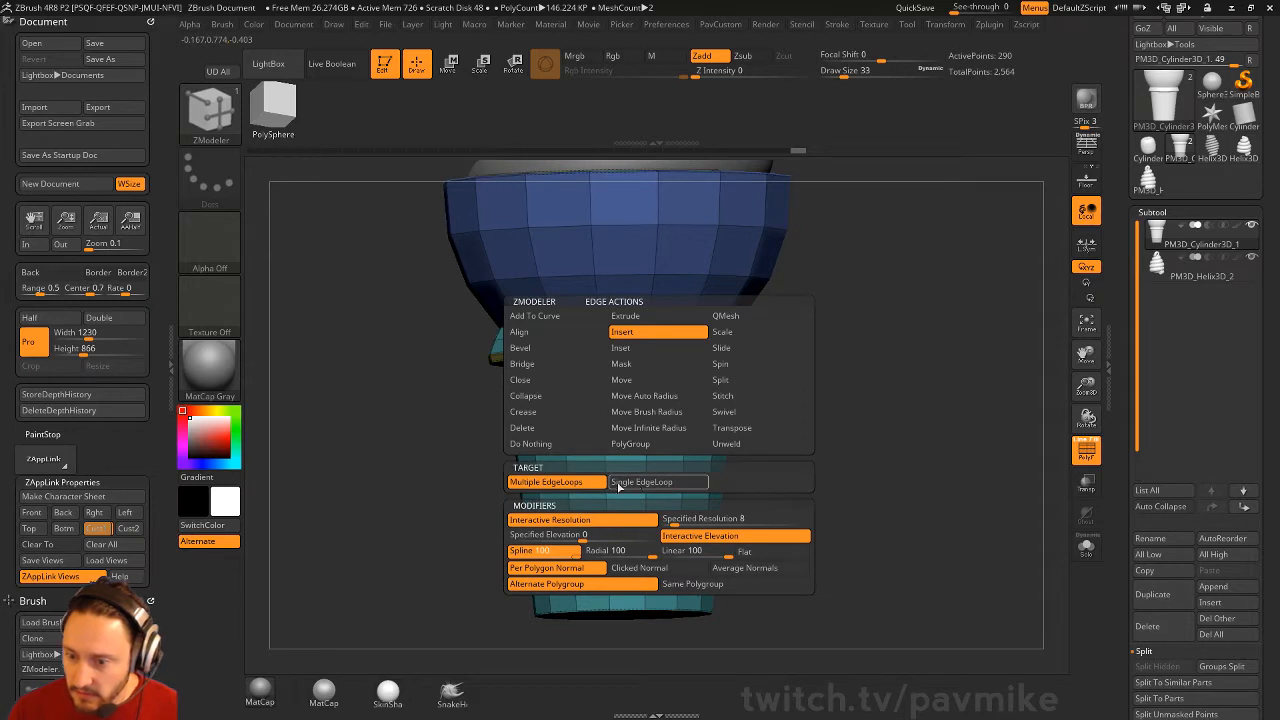
Step: Insert multiple edge loops around the tapered lower section of the ice cream cone with the ZModeler edge action
{"action": "left_click", "coordinate": [725, 348]}
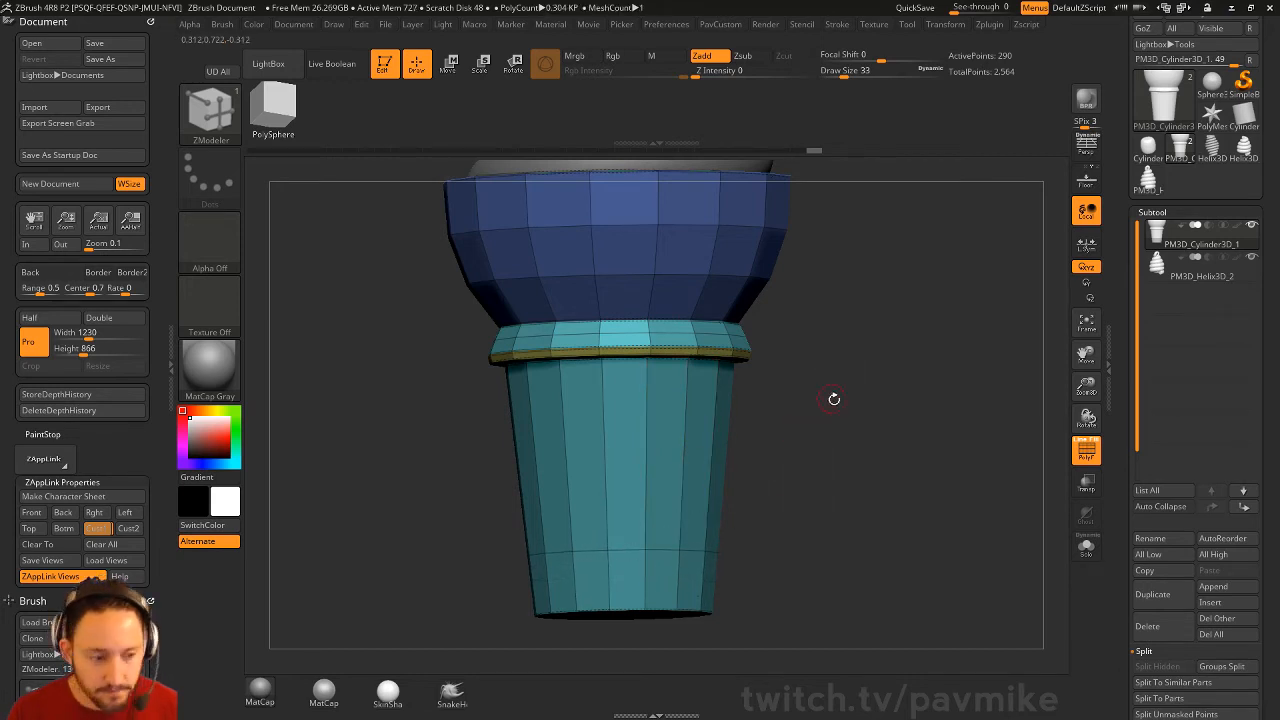
{"action": "mouse_move", "coordinate": [833, 399]}
{"action": "left_mouse_down"}
{"action": "mouse_move", "coordinate": [914, 423]}
{"action": "mouse_move", "coordinate": [820, 401]}
{"action": "left_mouse_up"}
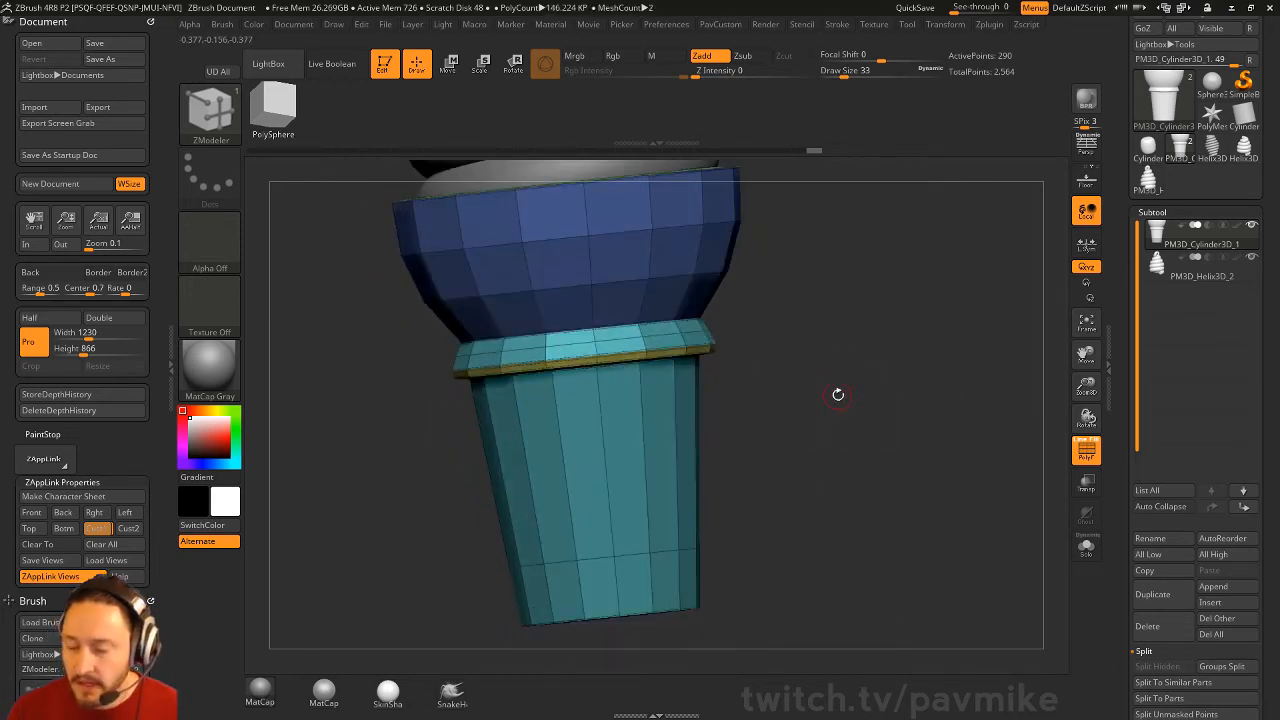
{"action": "key", "text": "space"}
{"action": "left_click", "coordinate": [646, 334]}
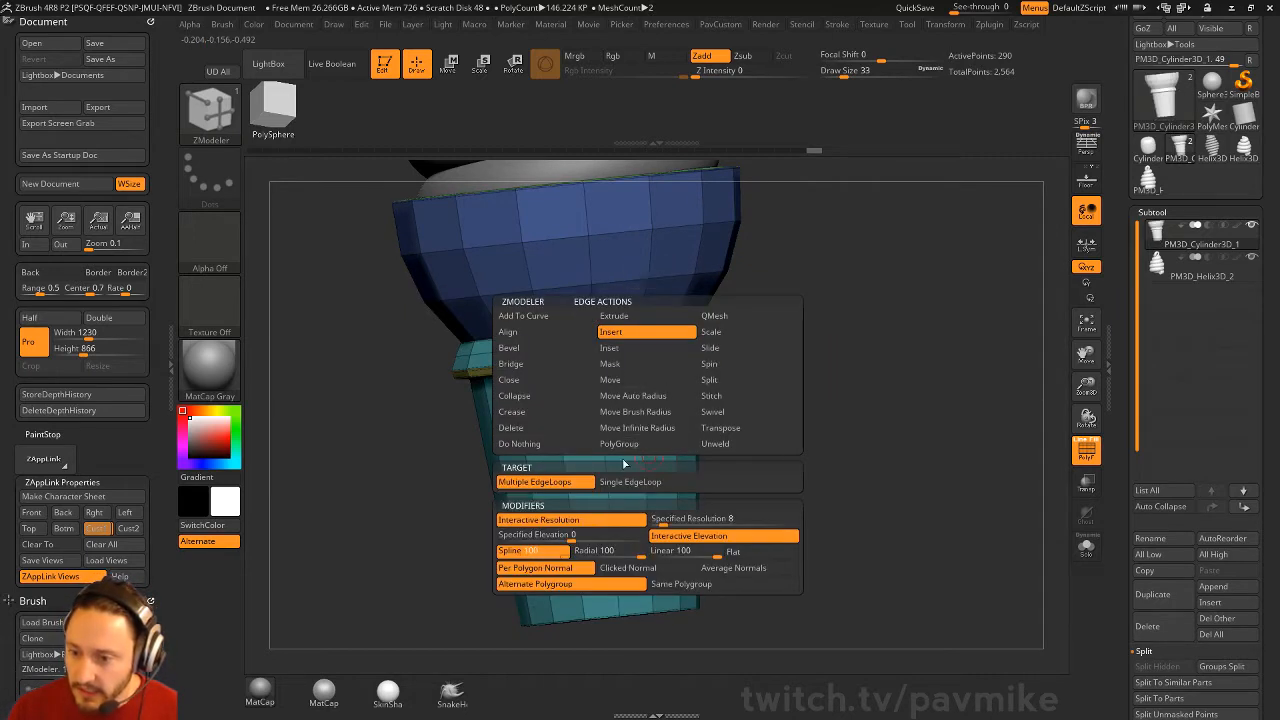
{"action": "left_click_drag", "start_coordinate": [624, 462], "coordinate": [643, 403]}
{"action": "left_click_drag", "start_coordinate": [742, 414], "coordinate": [774, 416], "text": "alt"}
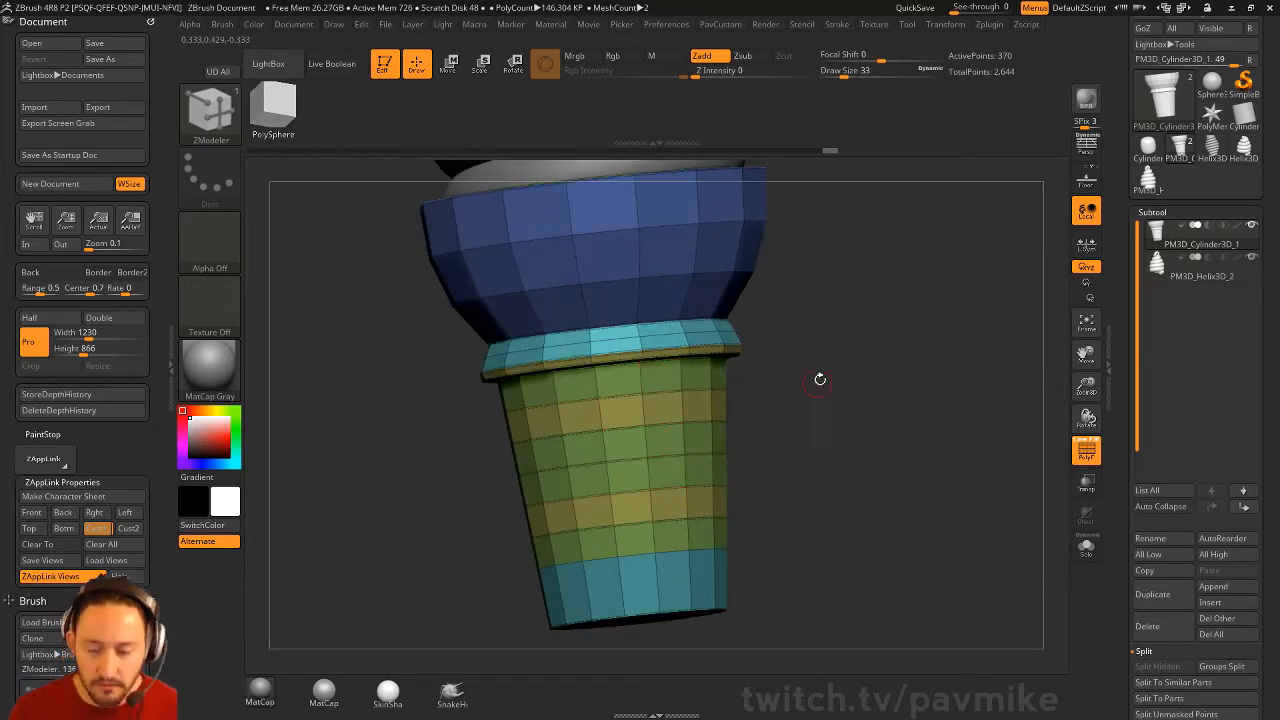
{"action": "left_click_drag", "start_coordinate": [820, 379], "coordinate": [770, 325]}
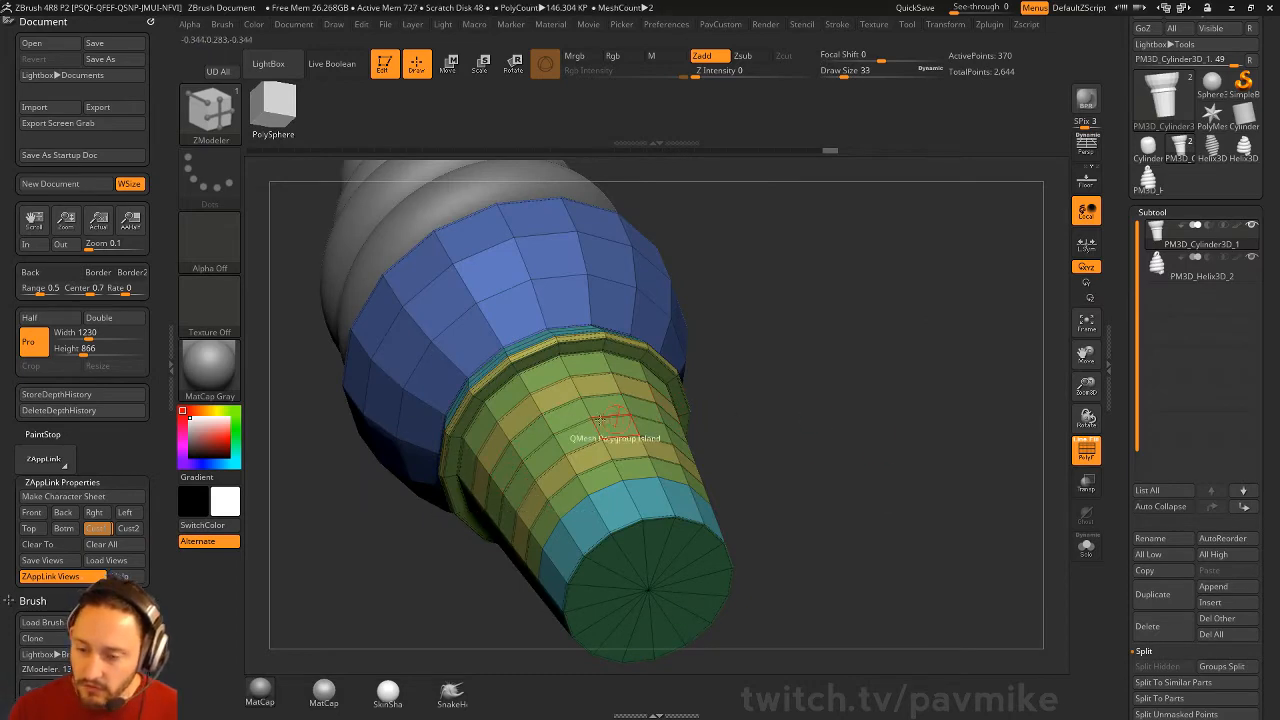
Step: Switch to the Standard brush and set its draw size to 83
{"action": "mouse_move", "coordinate": [907, 450]}
{"action": "left_mouse_down", "text": "shift"}
{"action": "mouse_move", "coordinate": [892, 446]}
{"action": "mouse_move", "coordinate": [888, 508]}
{"action": "left_mouse_up", "text": "shift"}
{"action": "key", "text": "b"}
{"action": "key", "text": "s"}
{"action": "key", "text": "t"}
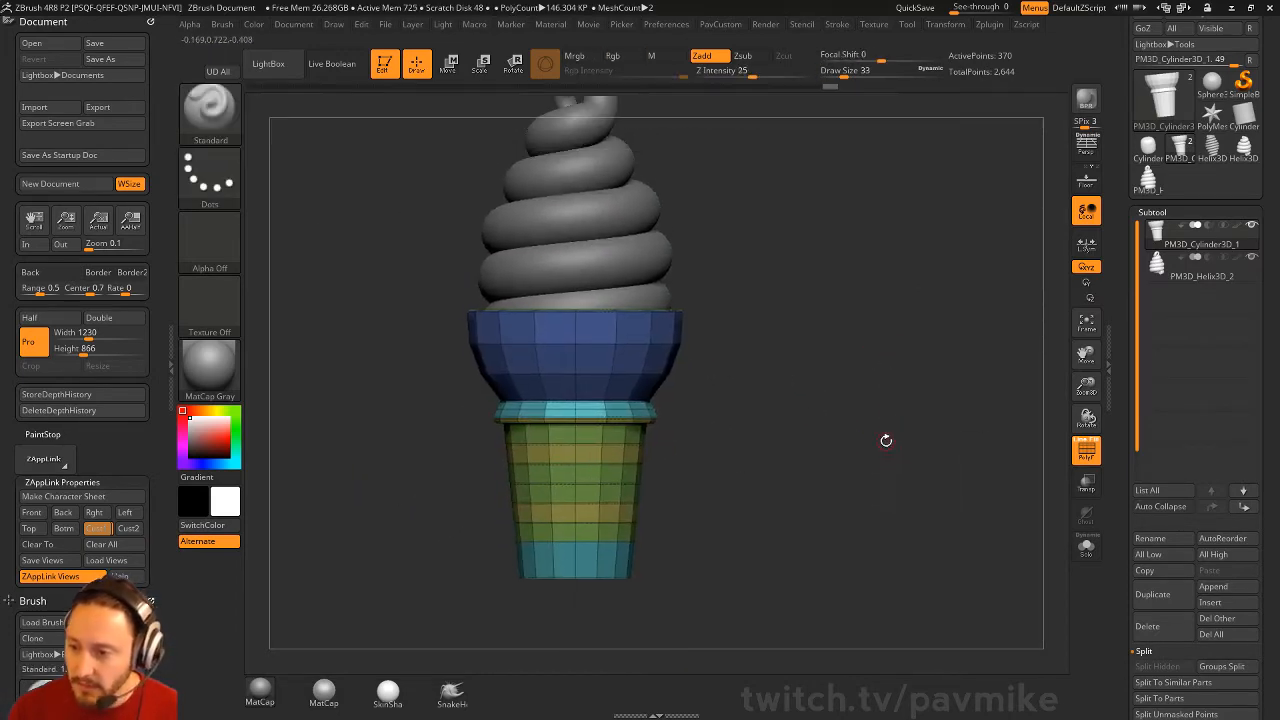
{"action": "key", "text": "s"}
{"action": "mouse_move", "coordinate": [885, 442]}
{"action": "left_mouse_down"}
{"action": "mouse_move", "coordinate": [916, 442]}
{"action": "mouse_move", "coordinate": [897, 442]}
{"action": "left_mouse_up"}
{"action": "left_click_drag", "start_coordinate": [1117, 227], "coordinate": [1121, 309]}
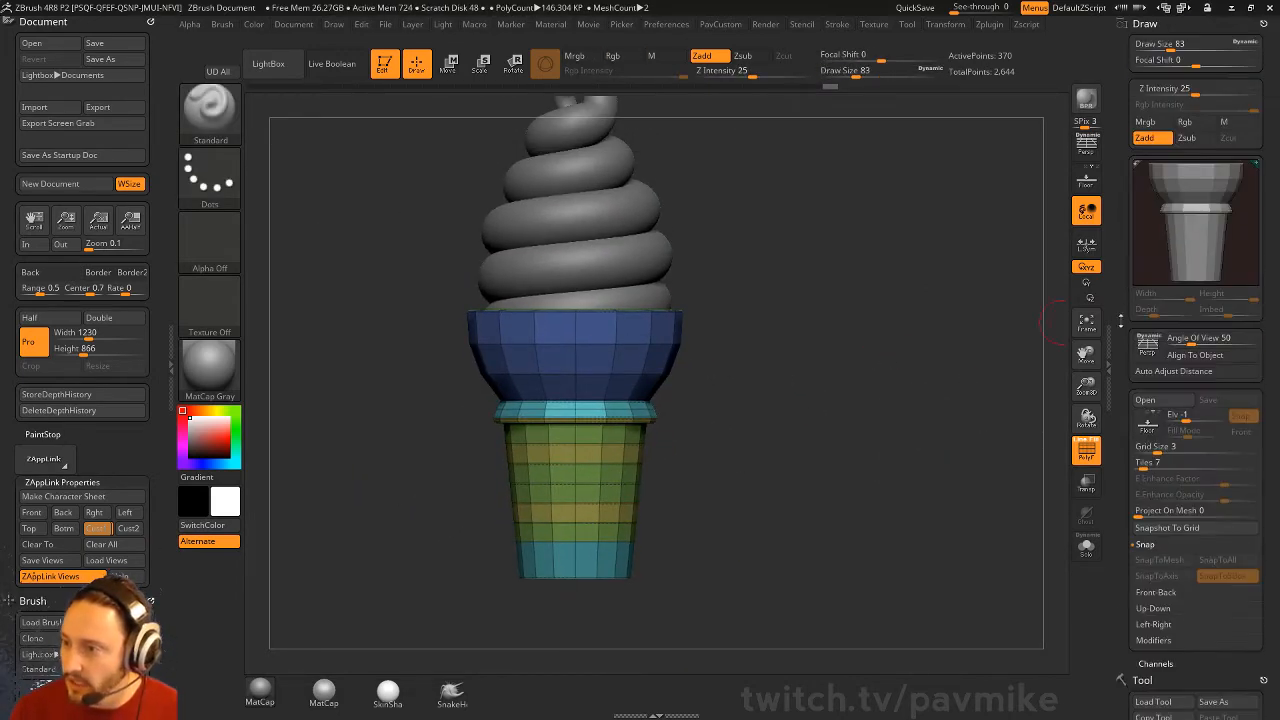
{"action": "left_click", "coordinate": [1264, 22]}
{"action": "left_click_drag", "start_coordinate": [854, 295], "coordinate": [861, 349], "text": "alt"}
{"action": "key", "text": "s"}
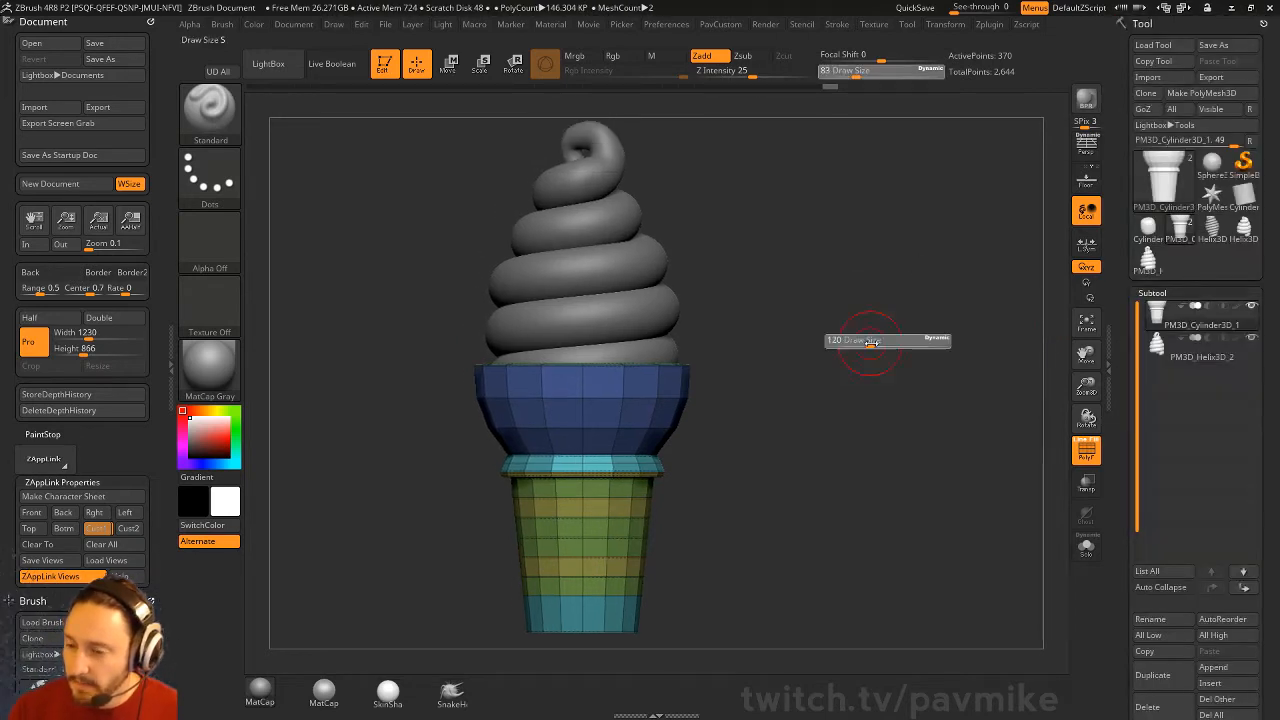
Step: Draw a Cylinder3D on a cleared canvas and convert it to a PolyMesh3D
{"action": "left_click", "coordinate": [385, 65]}
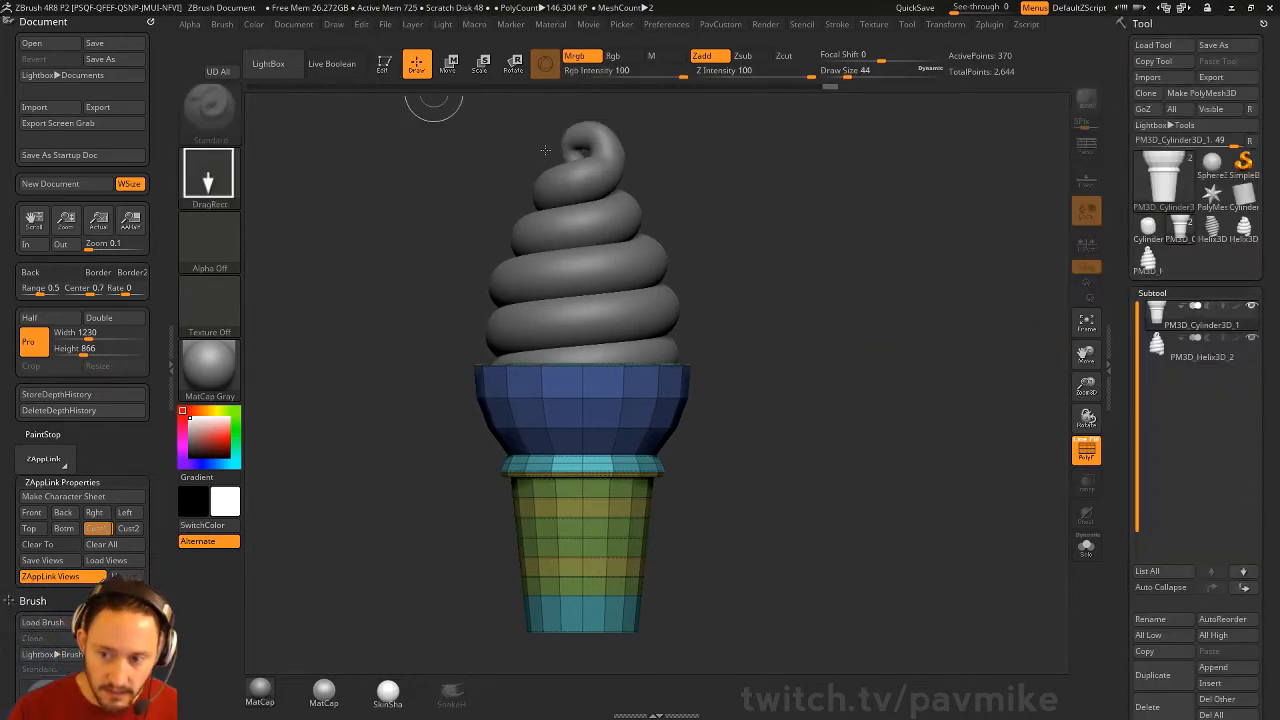
{"action": "key", "text": "ctrl+n"}
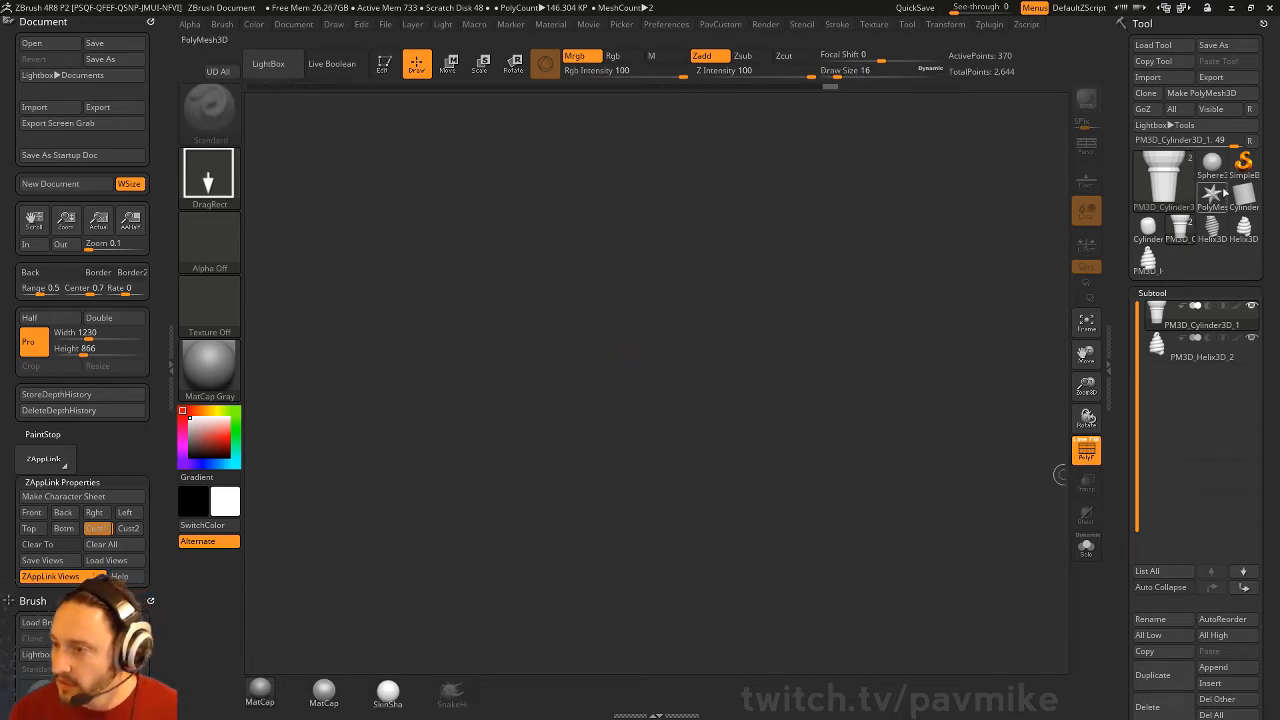
{"action": "left_click", "coordinate": [1246, 197]}
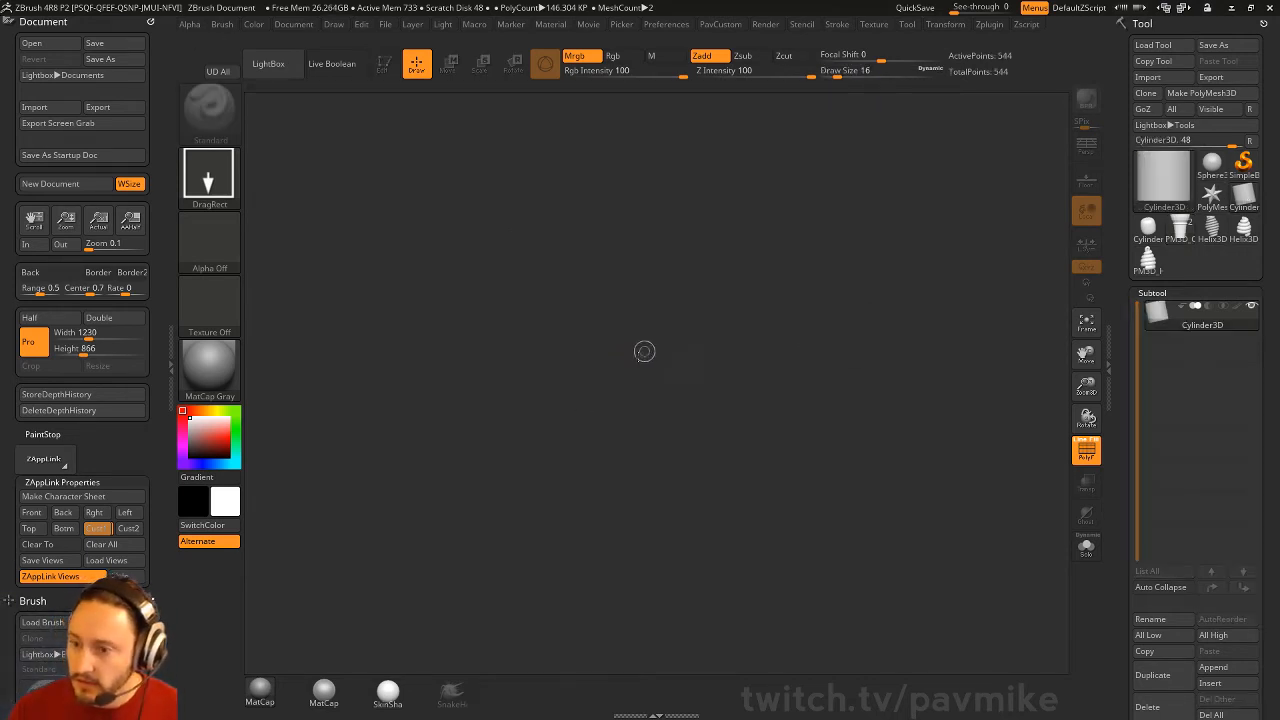
{"action": "left_click_drag", "start_coordinate": [644, 351], "coordinate": [880, 411]}
{"action": "key", "text": "t"}
{"action": "left_click", "coordinate": [1232, 94]}
Step: Stretch the cylinder along its axis into a long horizontal rod, roughly four times its original length
{"action": "left_click_drag", "start_coordinate": [923, 303], "coordinate": [835, 308], "text": "shift"}
{"action": "key", "text": "w"}
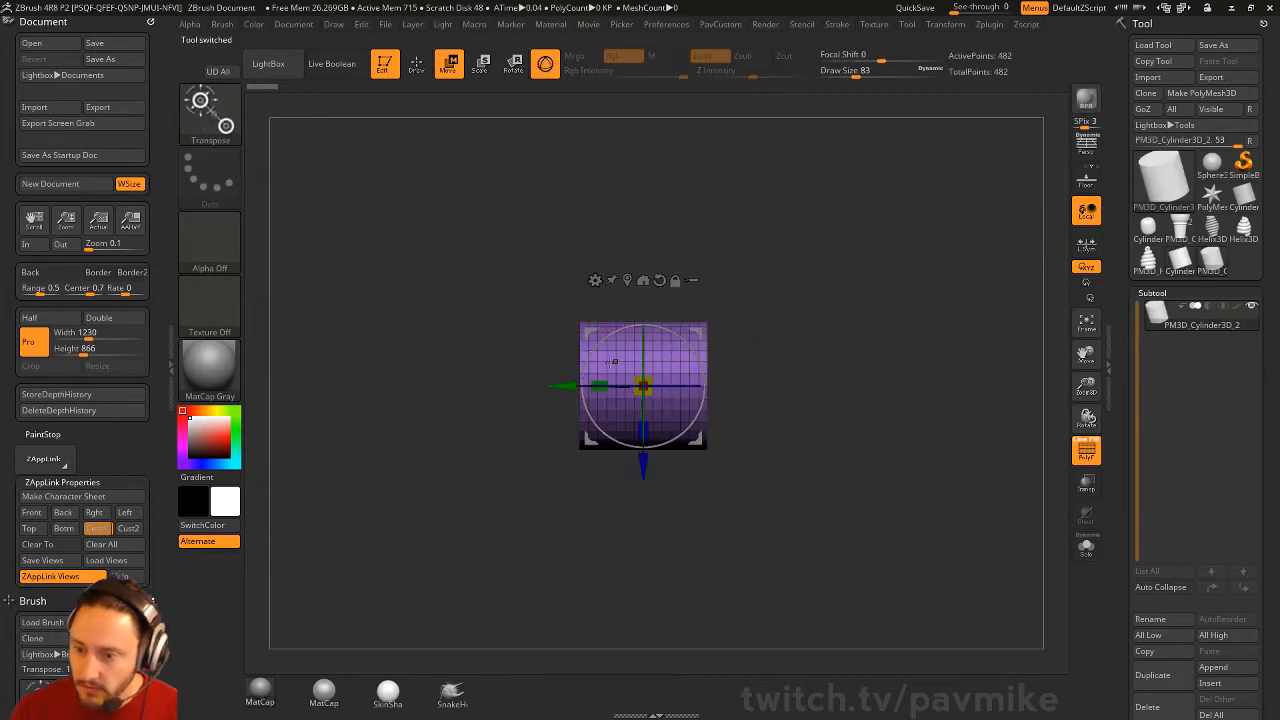
{"action": "left_click_drag", "start_coordinate": [599, 386], "coordinate": [375, 394]}
{"action": "key", "text": "q"}
{"action": "left_click_drag", "start_coordinate": [788, 285], "coordinate": [981, 300]}
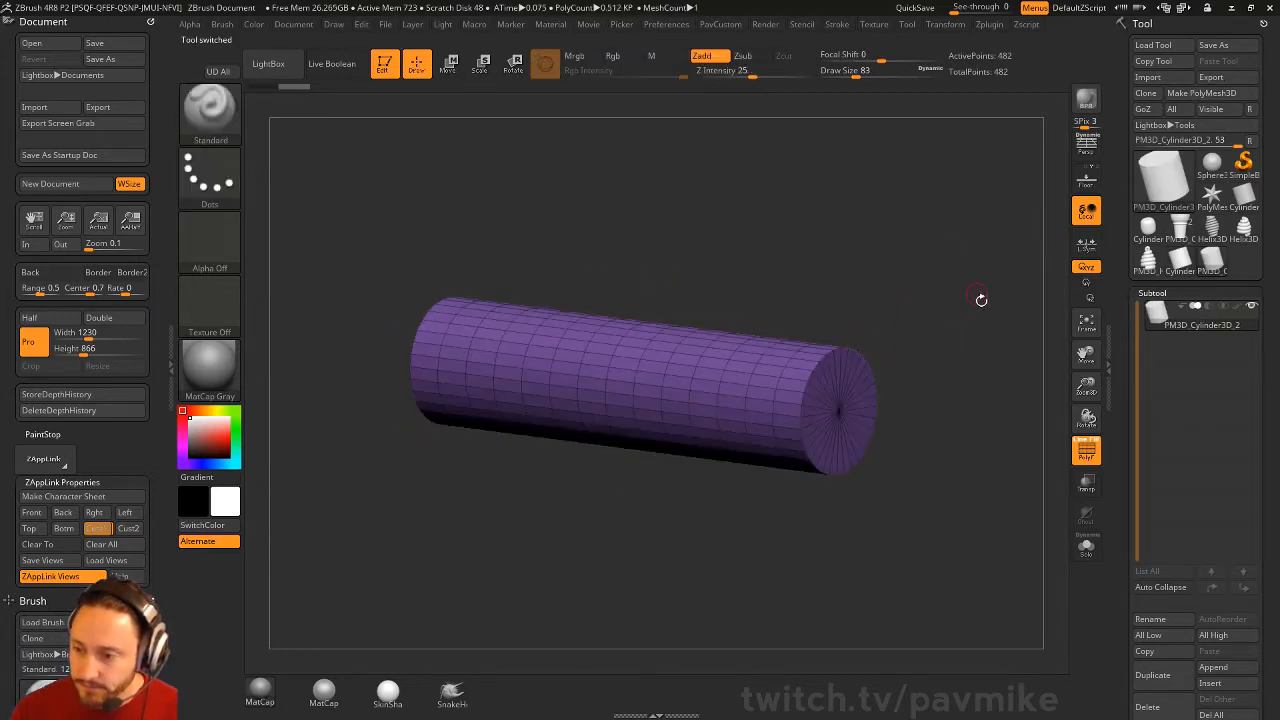
Step: Crease the cylinder's edges with a crease tolerance of 40 and turn on dynamic subdivision
{"action": "key", "text": "space"}
{"action": "left_click", "coordinate": [947, 542]}
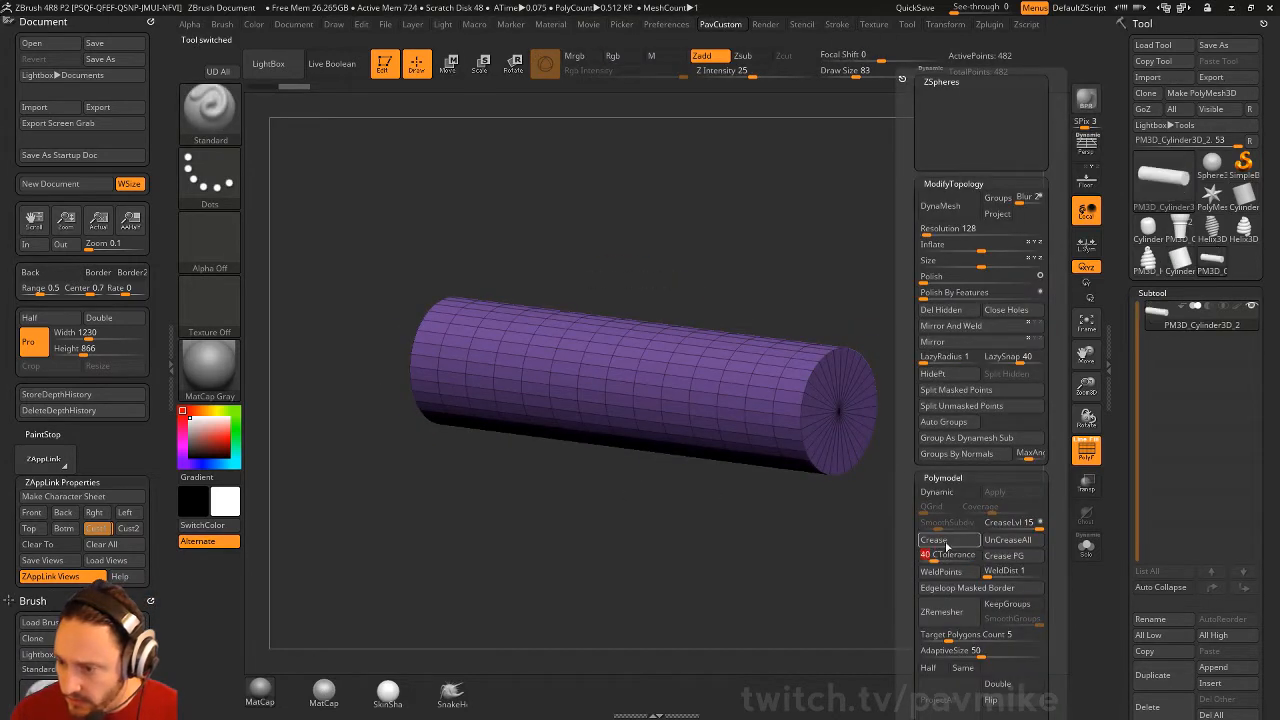
{"action": "left_click", "coordinate": [948, 493]}
{"action": "key", "text": "space"}
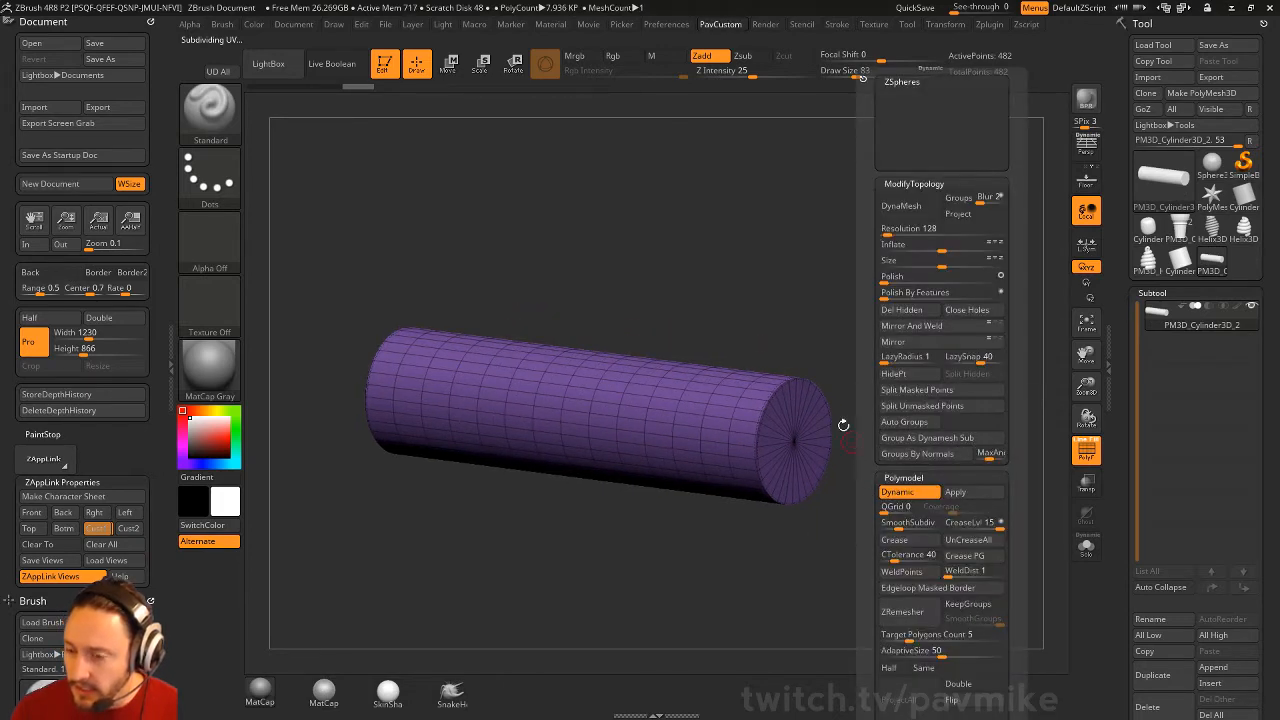
Step: Duplicate the cylinder, make the copy a thinner upright rod crossing the original, and place it near one end
{"action": "left_click", "coordinate": [1160, 677]}
{"action": "key", "text": "f"}
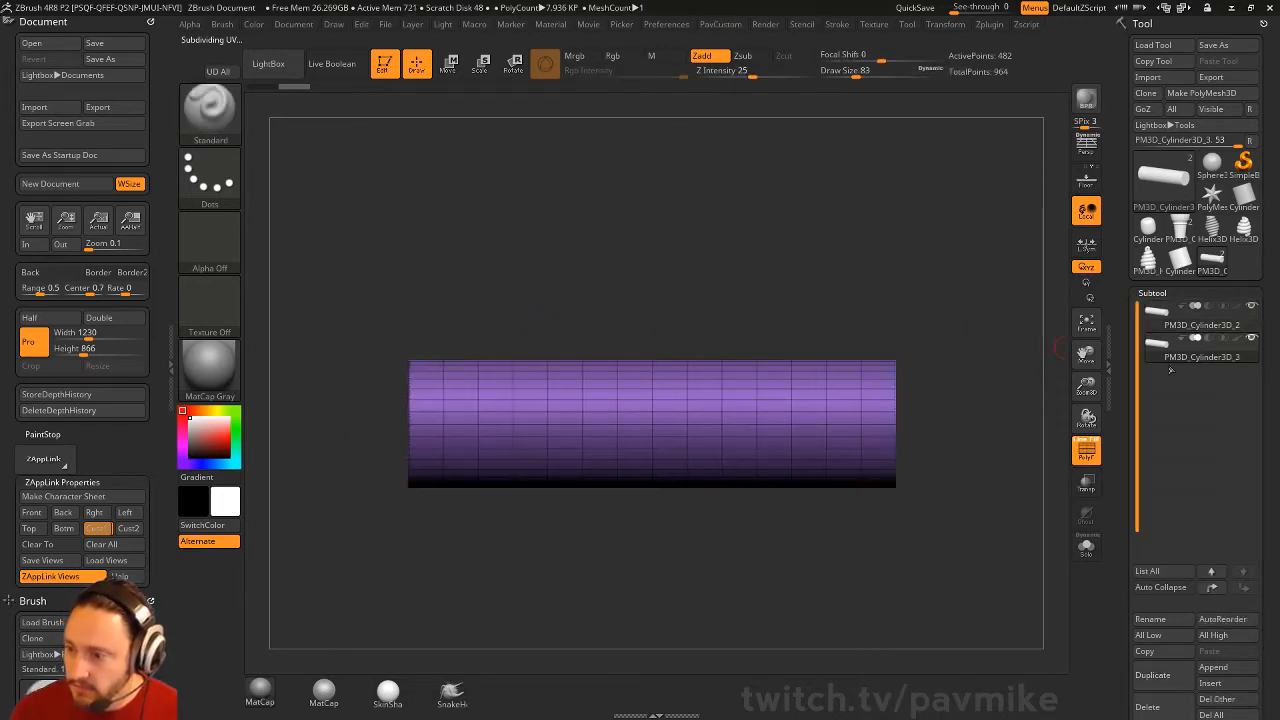
{"action": "key", "text": "w"}
{"action": "left_click_drag", "start_coordinate": [672, 366], "coordinate": [652, 268]}
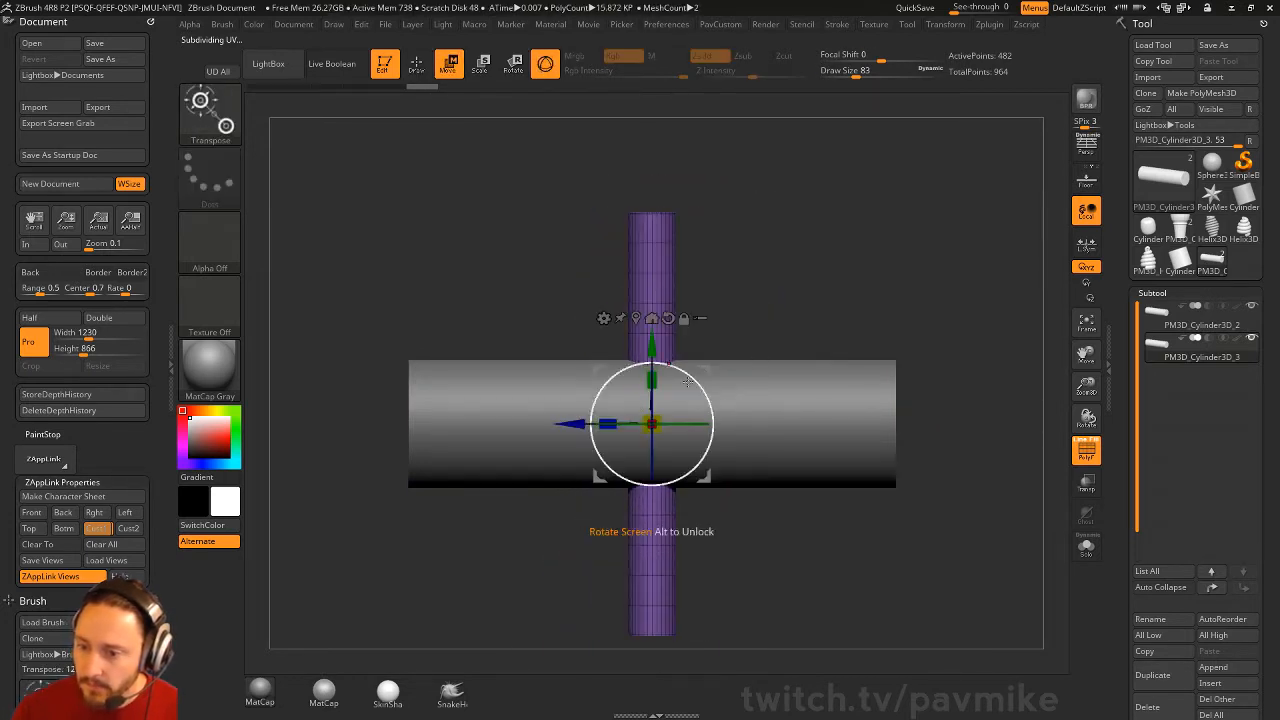
{"action": "left_click_drag", "start_coordinate": [580, 424], "coordinate": [770, 420]}
Step: Copy the upright rod along the main cylinder and repeat the duplication to form a row of five evenly spaced rods
{"action": "key", "text": "q"}
{"action": "mouse_move", "coordinate": [943, 371]}
{"action": "left_mouse_down"}
{"action": "mouse_move", "coordinate": [934, 380]}
{"action": "mouse_move", "coordinate": [947, 391]}
{"action": "left_mouse_up"}
{"action": "key", "text": "w"}
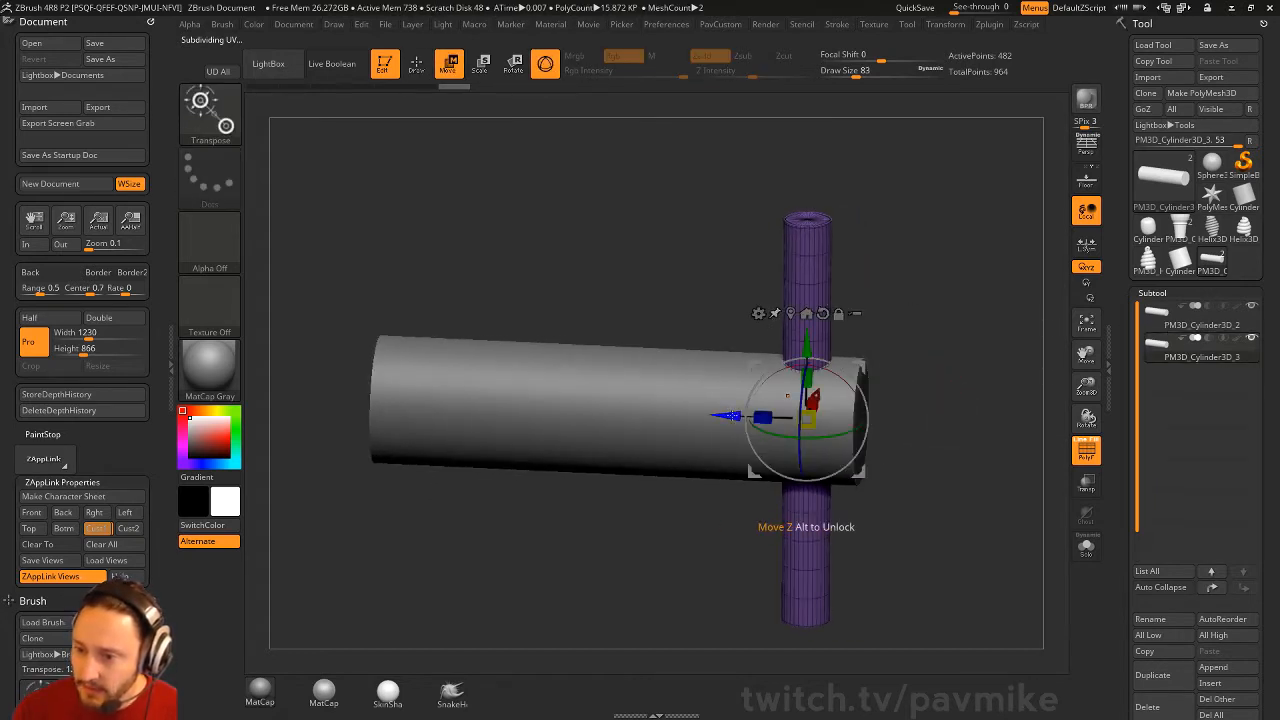
{"action": "left_click_drag", "start_coordinate": [787, 395], "coordinate": [685, 392], "text": "ctrl"}
{"action": "key", "text": "ctrl+shift+d"}
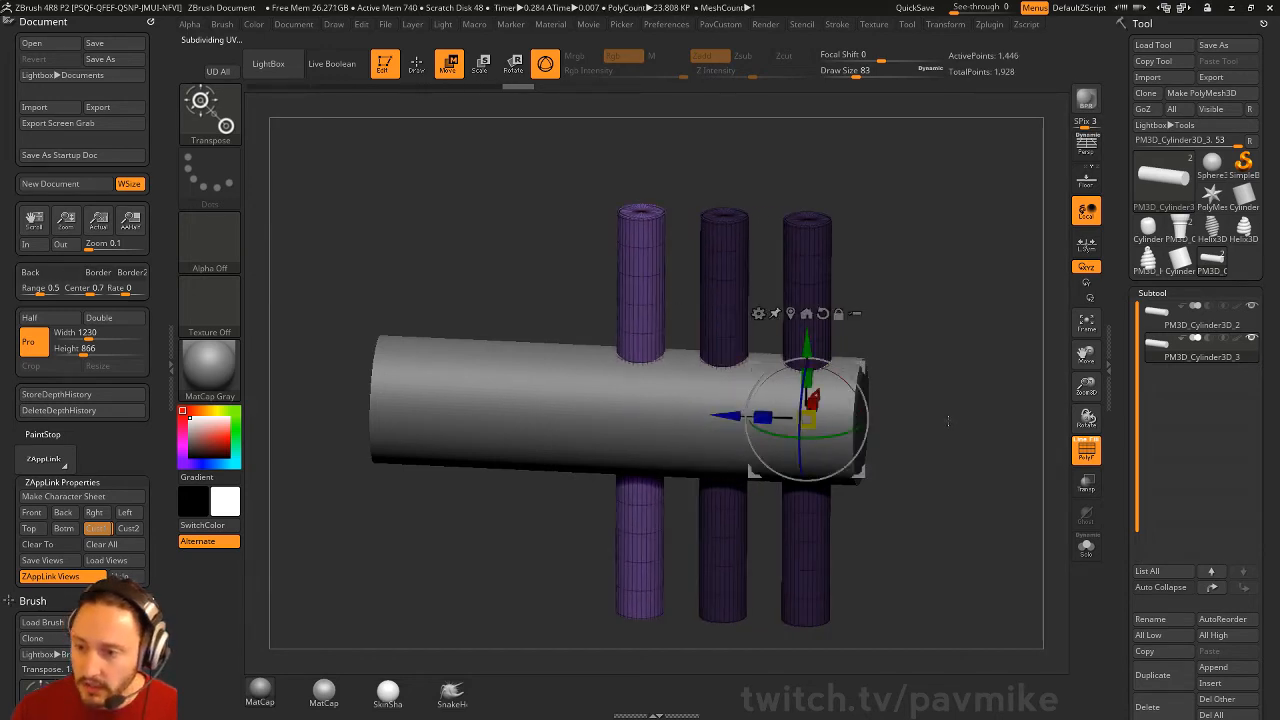
{"action": "key", "text": "ctrl+shift+d"}
{"action": "key", "text": "ctrl+shift+d"}
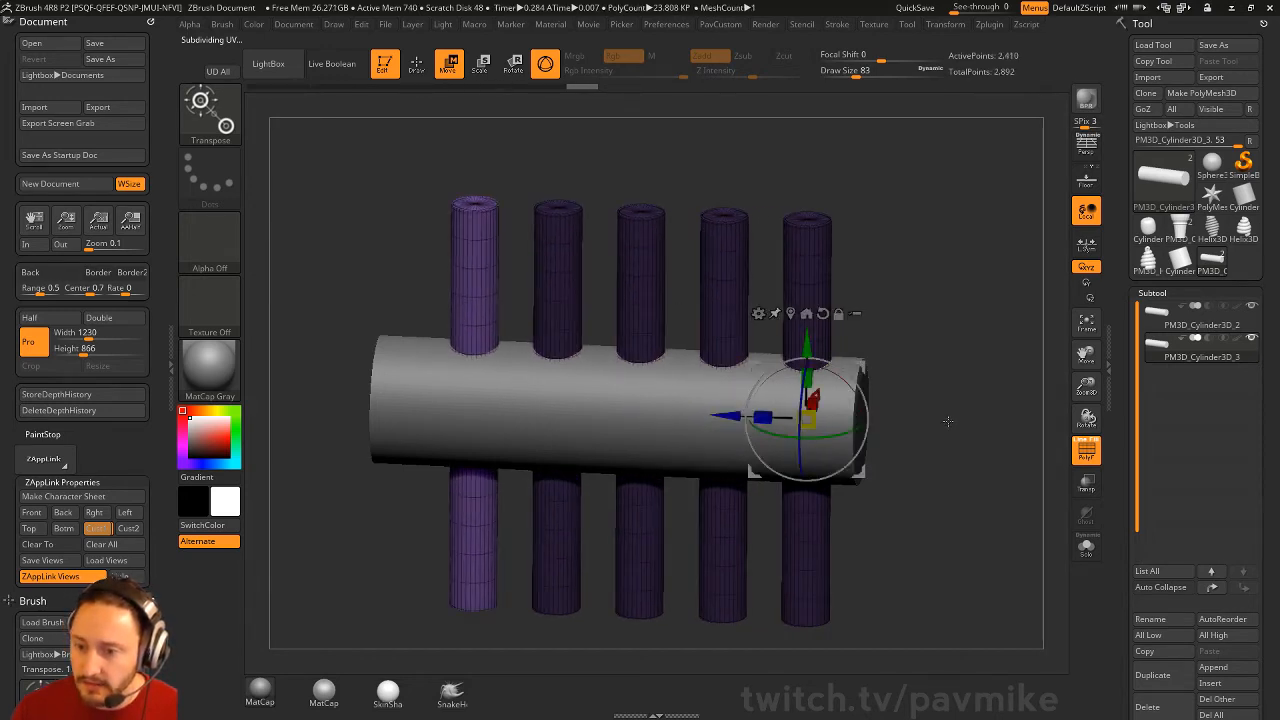
{"action": "key", "text": "ctrl+shift+d"}
{"action": "key", "text": "ctrl+z"}
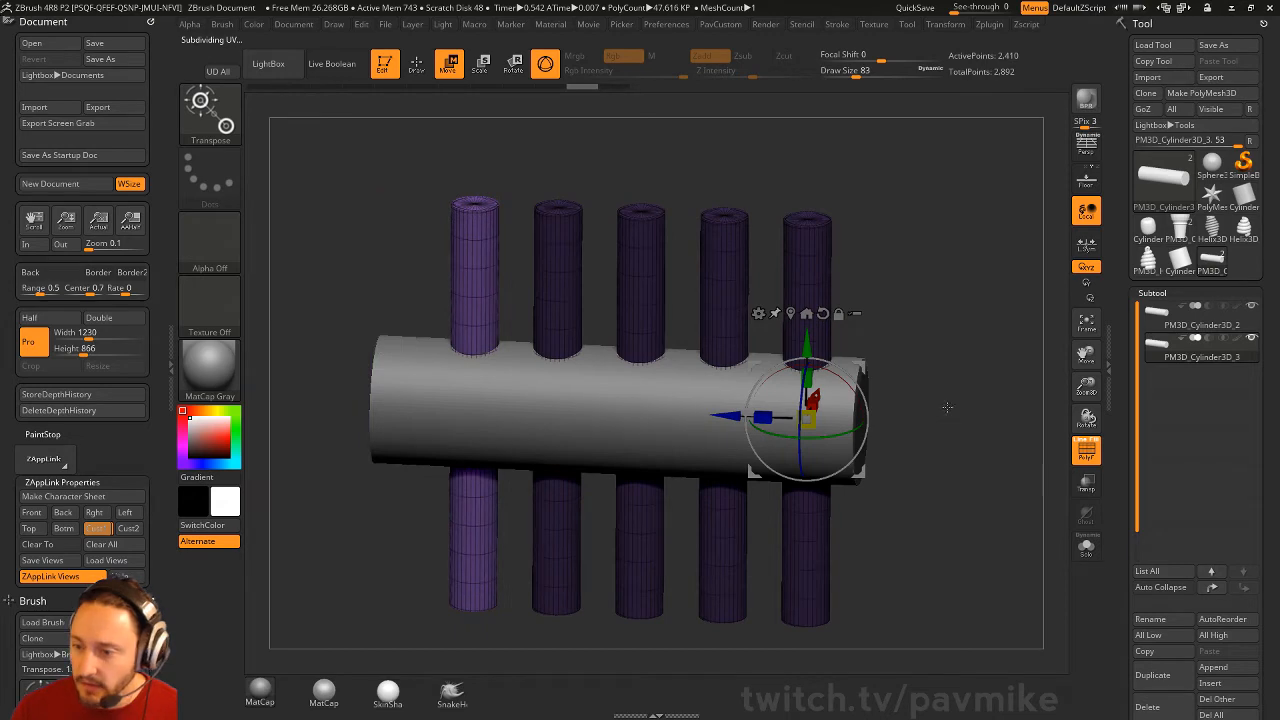
{"action": "key", "text": "q"}
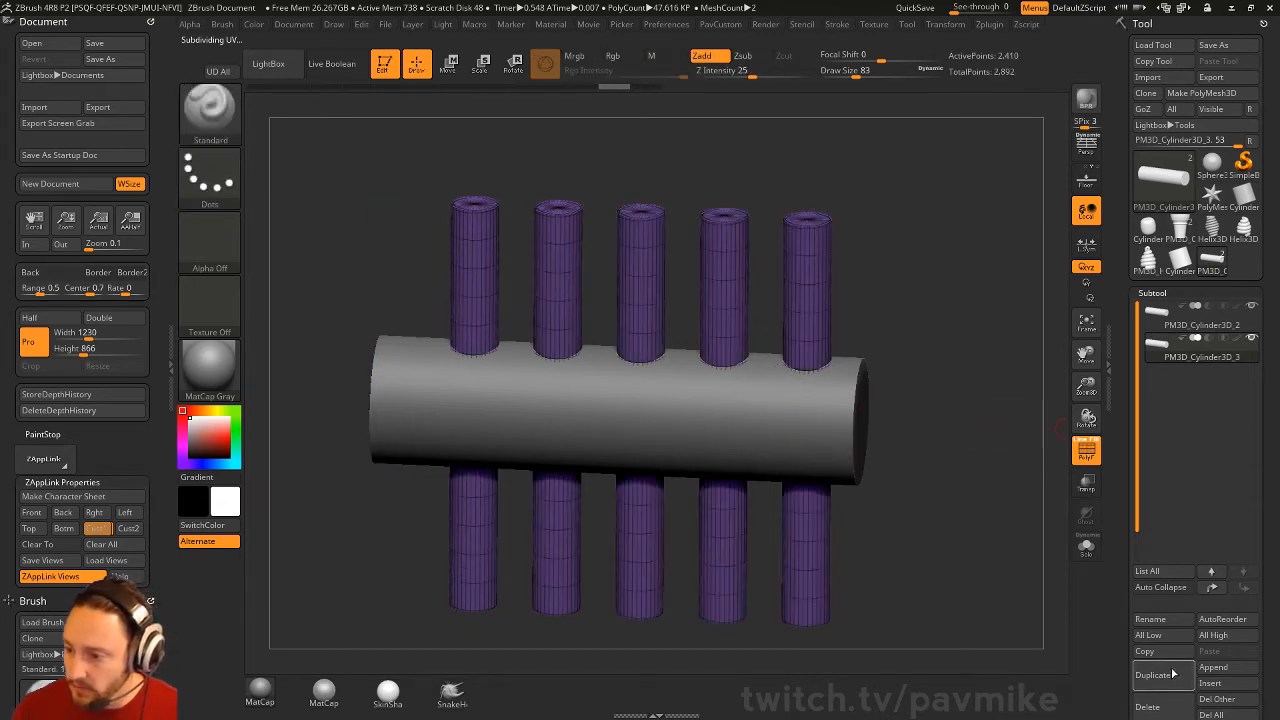
Step: Duplicate the row of five rods and rotate the copy around the main cylinder's axis until it is perpendicular to the first row
{"action": "left_click", "coordinate": [1153, 675]}
{"action": "left_click_drag", "start_coordinate": [1000, 363], "coordinate": [762, 356], "text": "shift"}
{"action": "key", "text": "w"}
{"action": "left_click_drag", "start_coordinate": [729, 419], "coordinate": [681, 419]}
{"action": "key", "text": "q"}
{"action": "mouse_move", "coordinate": [925, 305]}
{"action": "left_mouse_down"}
{"action": "mouse_move", "coordinate": [964, 331]}
{"action": "mouse_move", "coordinate": [954, 327]}
{"action": "mouse_move", "coordinate": [976, 245]}
{"action": "mouse_move", "coordinate": [991, 348]}
{"action": "mouse_move", "coordinate": [934, 344]}
{"action": "left_mouse_up"}
{"action": "key", "text": "s"}
{"action": "left_click", "coordinate": [979, 345]}
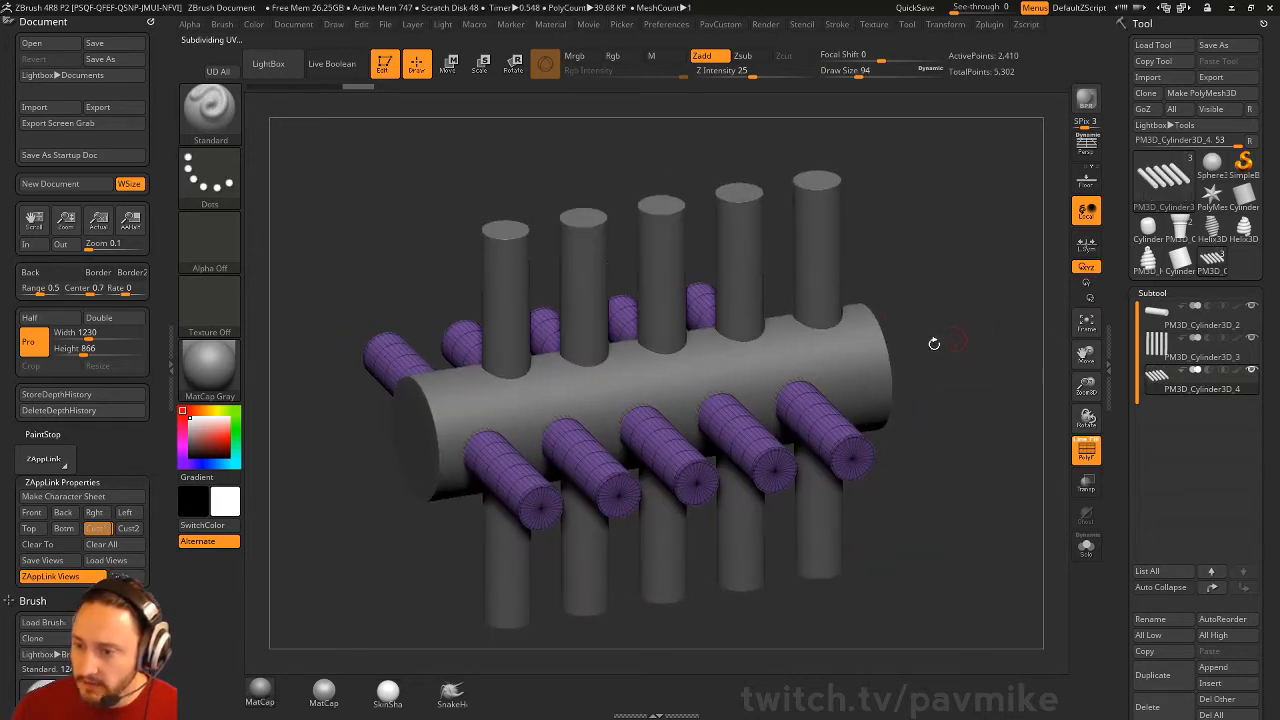
Step: Select the main cylinder and split its caps and side into separate polygroups by normals
{"action": "left_click", "coordinate": [857, 359], "text": "alt"}
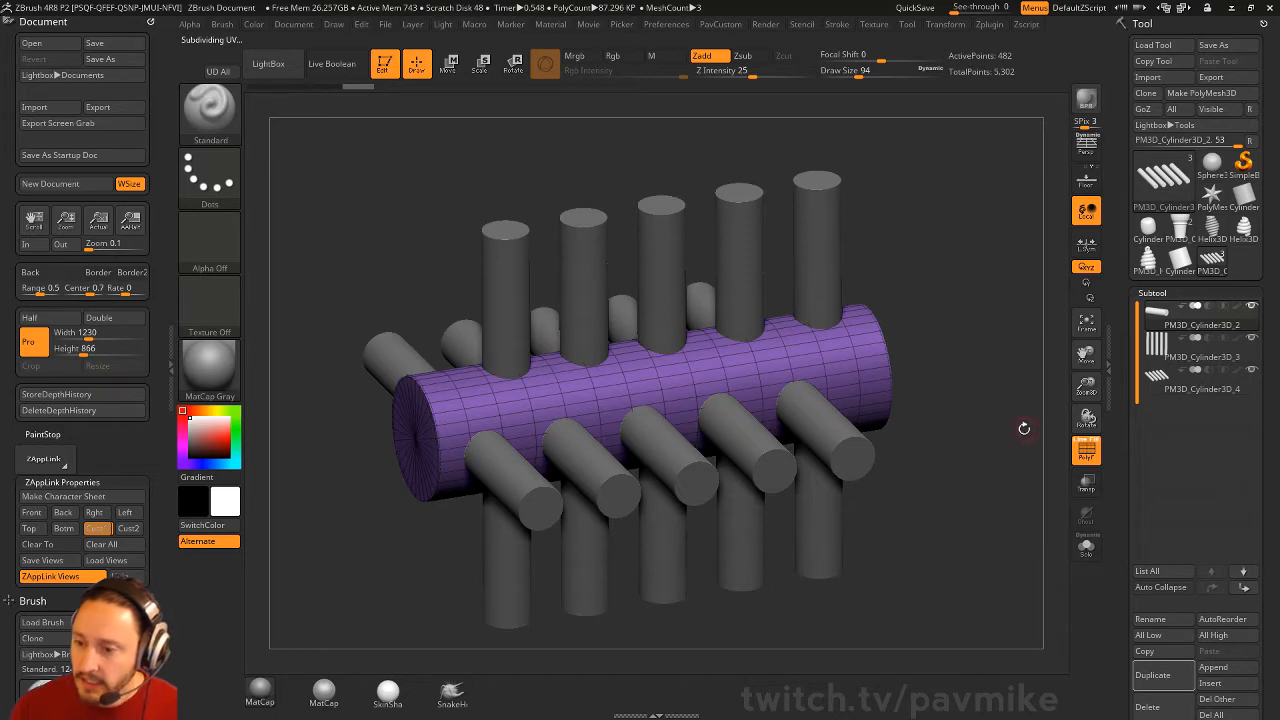
{"action": "left_click_drag", "start_coordinate": [1024, 428], "coordinate": [1011, 354]}
{"action": "left_click", "coordinate": [1086, 282]}
{"action": "key", "text": "space"}
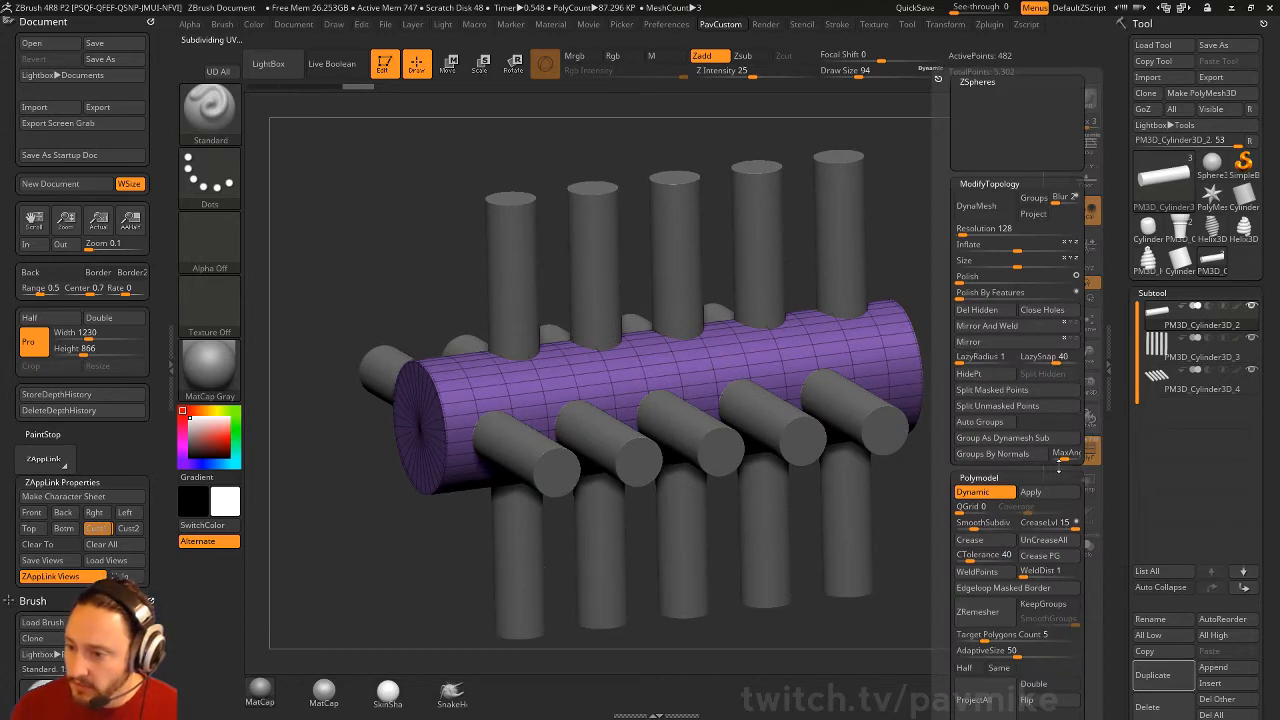
{"action": "left_click", "coordinate": [1034, 456]}
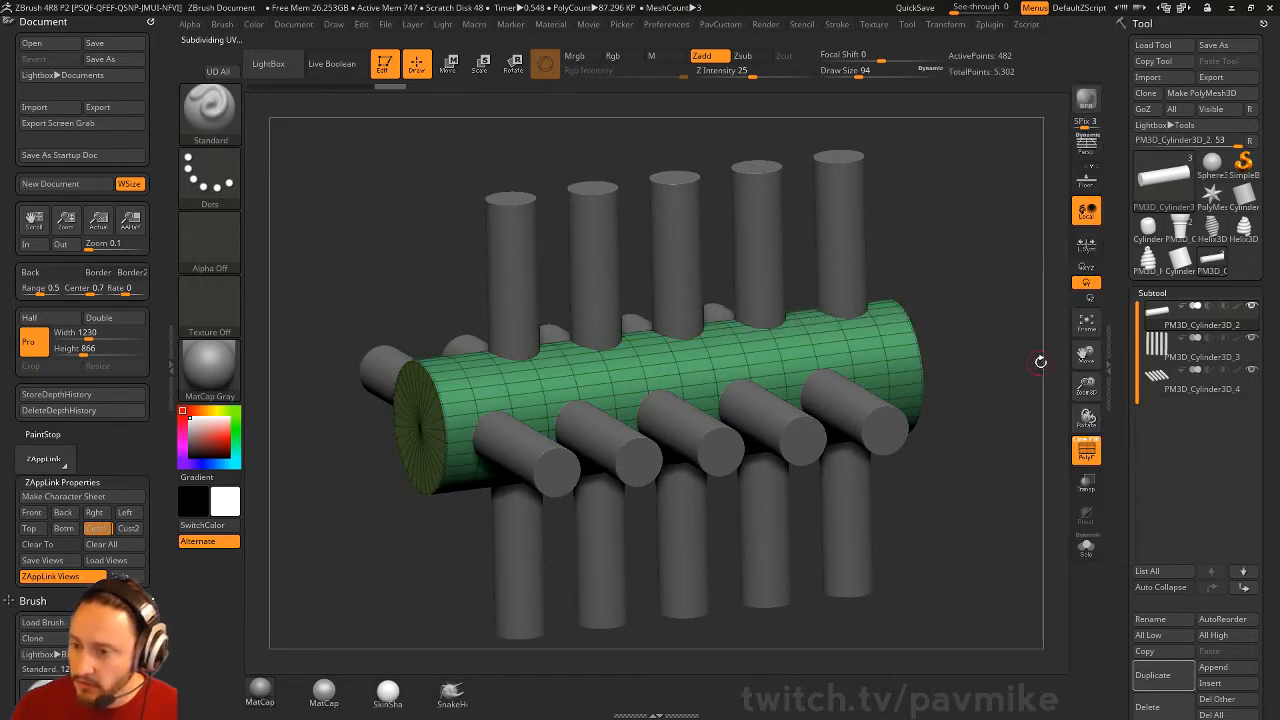
{"action": "left_click_drag", "start_coordinate": [1040, 363], "coordinate": [1022, 397]}
Step: Mark the main cylinder as the boolean start subtool and set both rod rows to subtraction
{"action": "left_click", "coordinate": [852, 262], "text": "alt"}
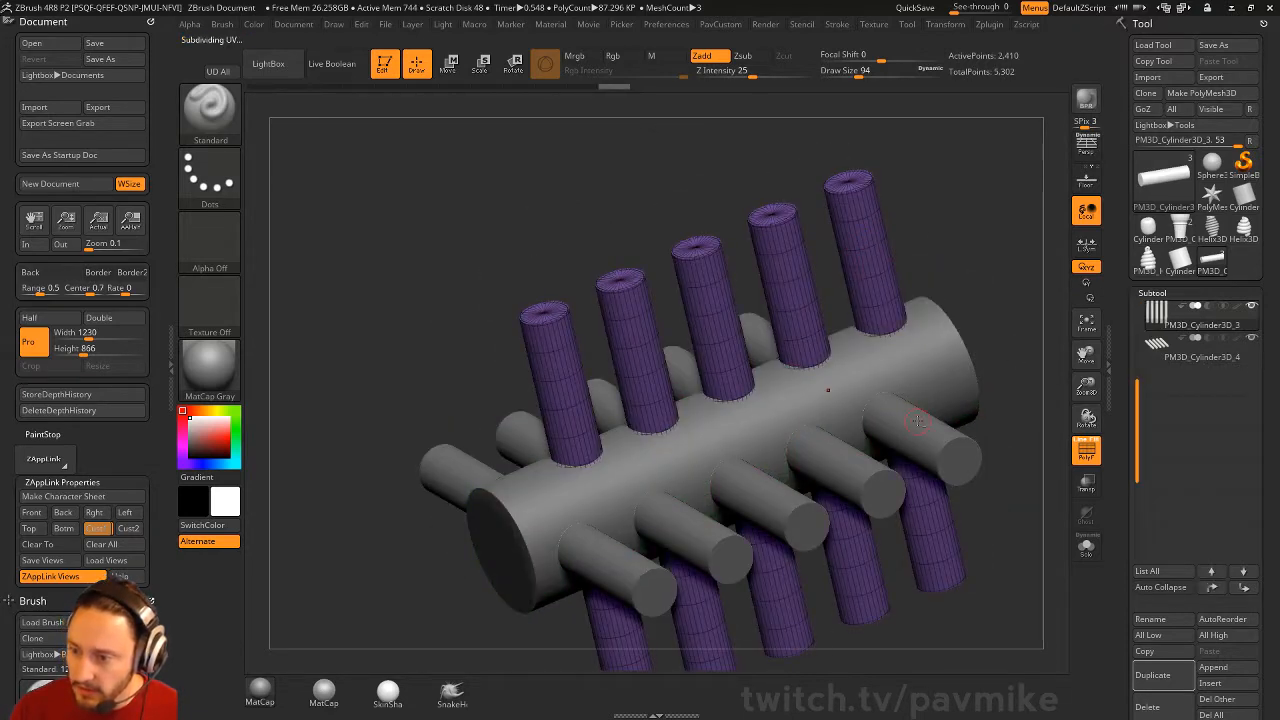
{"action": "left_click", "coordinate": [917, 421], "text": "alt"}
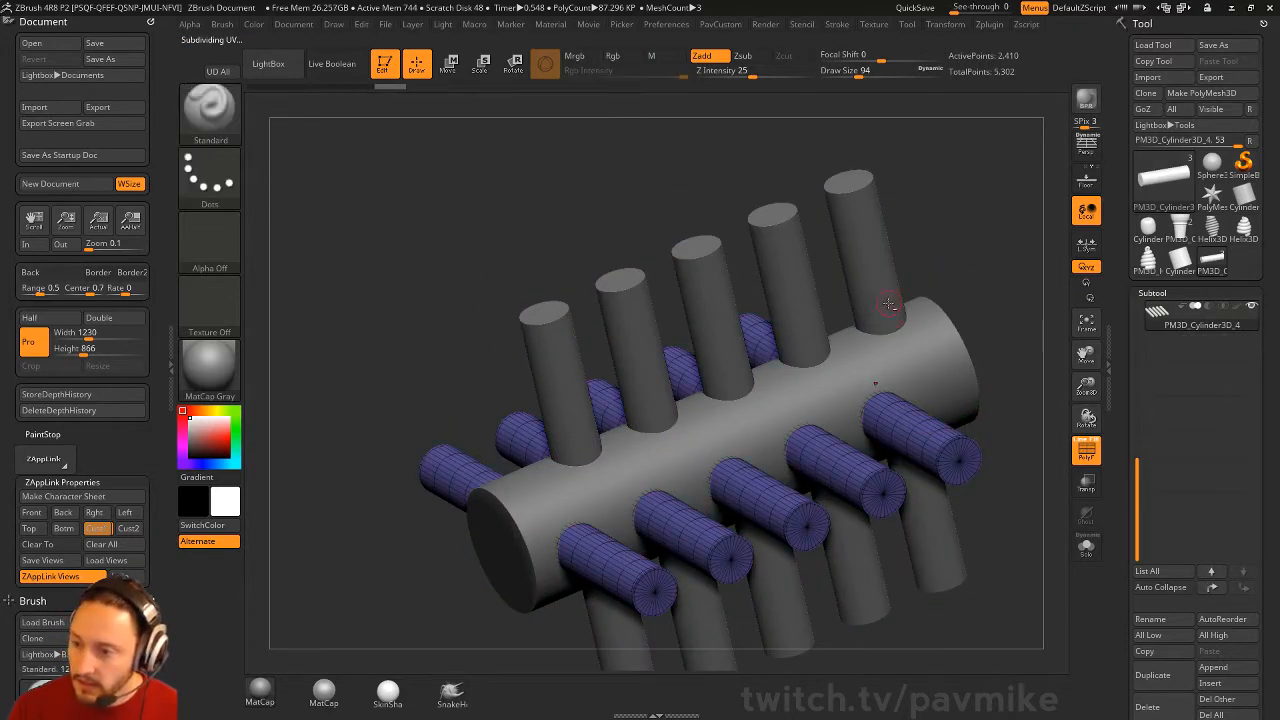
{"action": "left_click", "coordinate": [890, 304], "text": "alt"}
{"action": "left_click_drag", "start_coordinate": [1001, 291], "coordinate": [969, 288]}
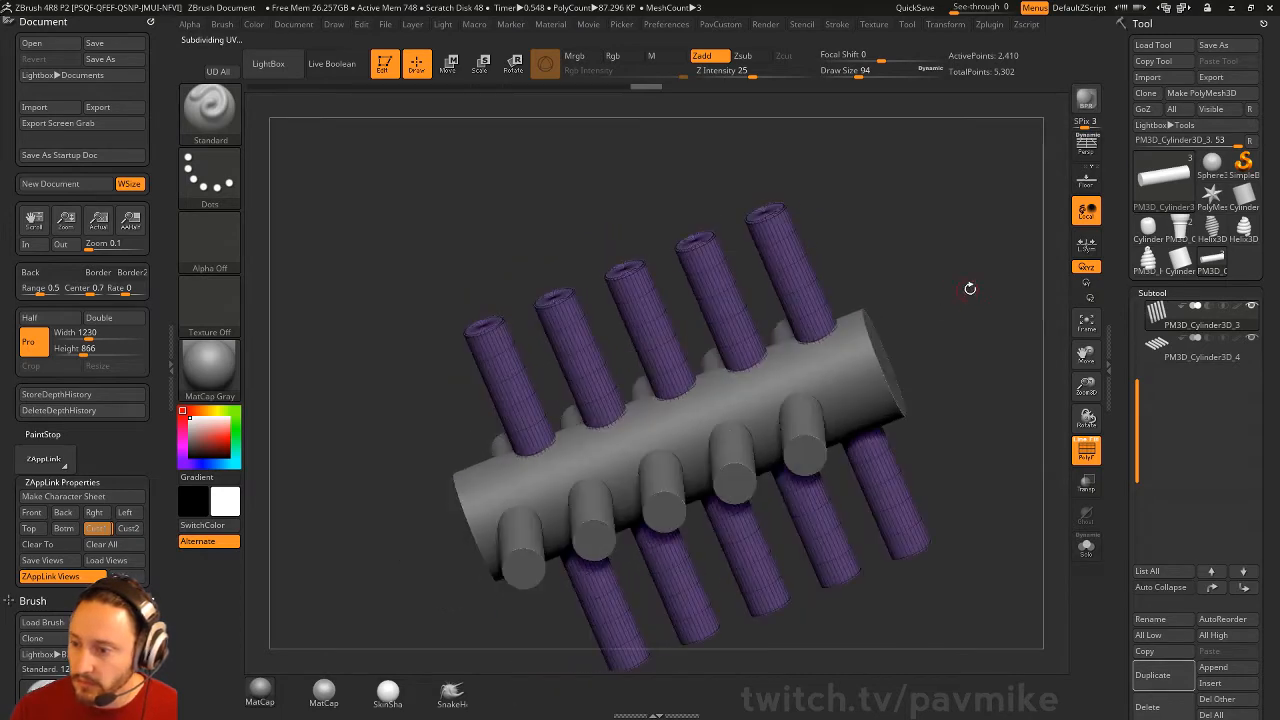
{"action": "scroll", "coordinate": [1193, 330], "scroll_direction": "up", "scroll_amount": 2}
{"action": "left_click", "coordinate": [1193, 325]}
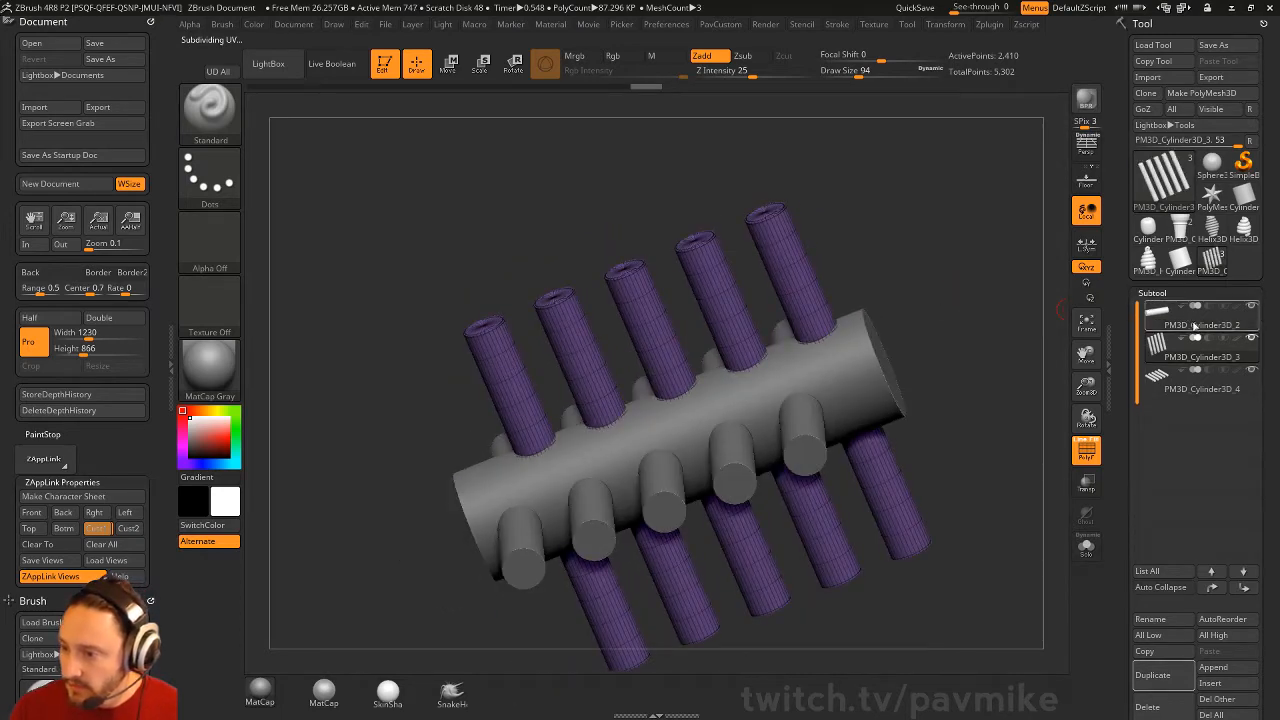
{"action": "left_click_drag", "start_coordinate": [965, 381], "coordinate": [1058, 336]}
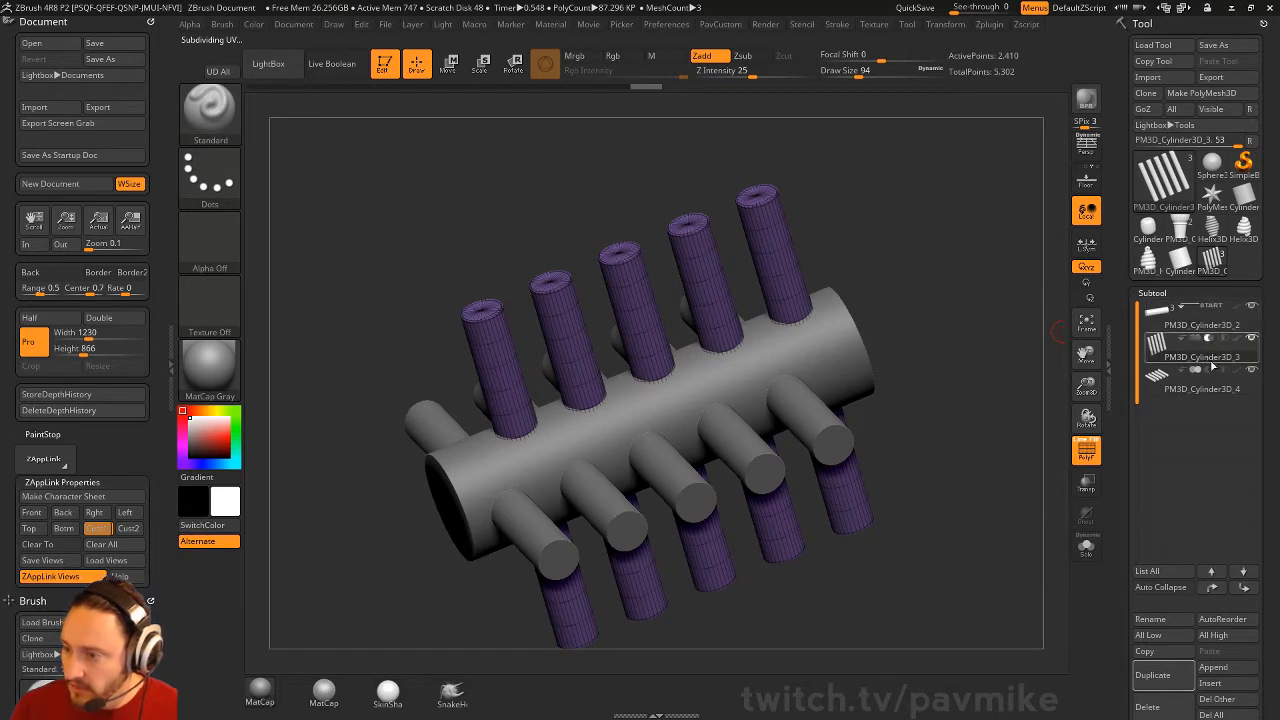
Step: Turn on Live Boolean and hide the polyframe to preview the holes cut through the main cylinder
{"action": "left_click", "coordinate": [332, 66]}
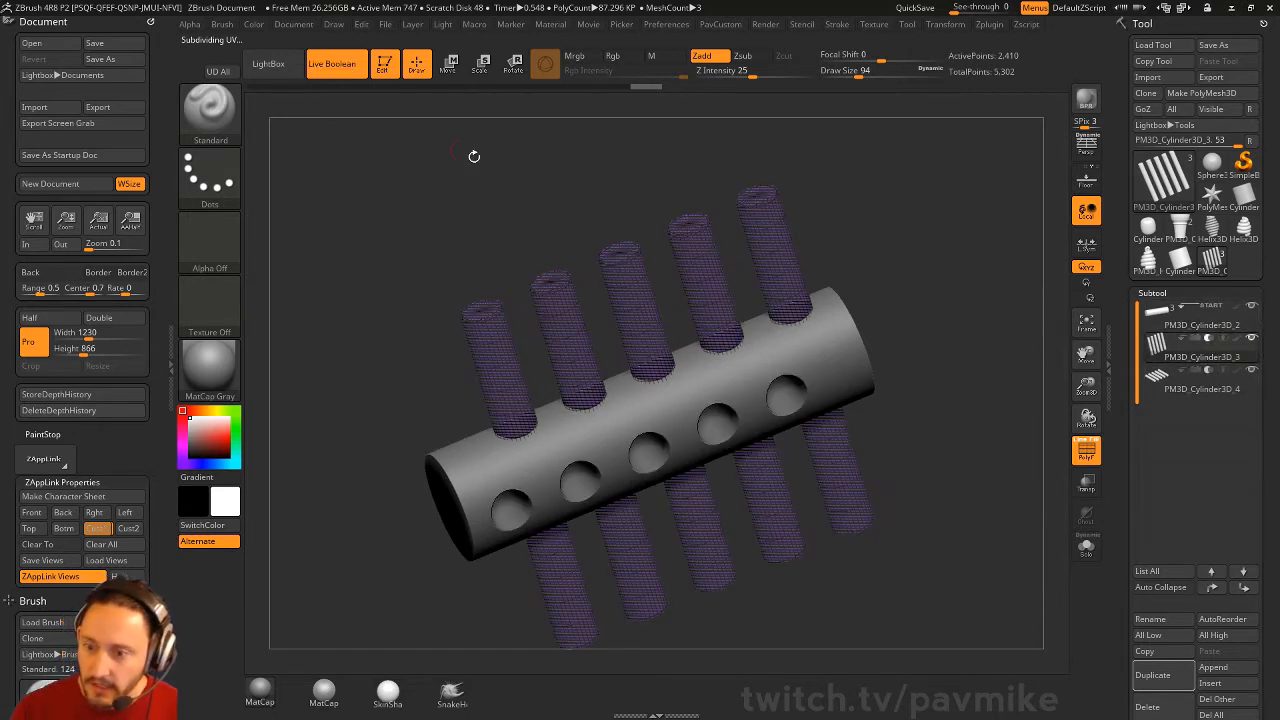
{"action": "left_click", "coordinate": [1088, 456]}
{"action": "left_click_drag", "start_coordinate": [1015, 335], "coordinate": [983, 340]}
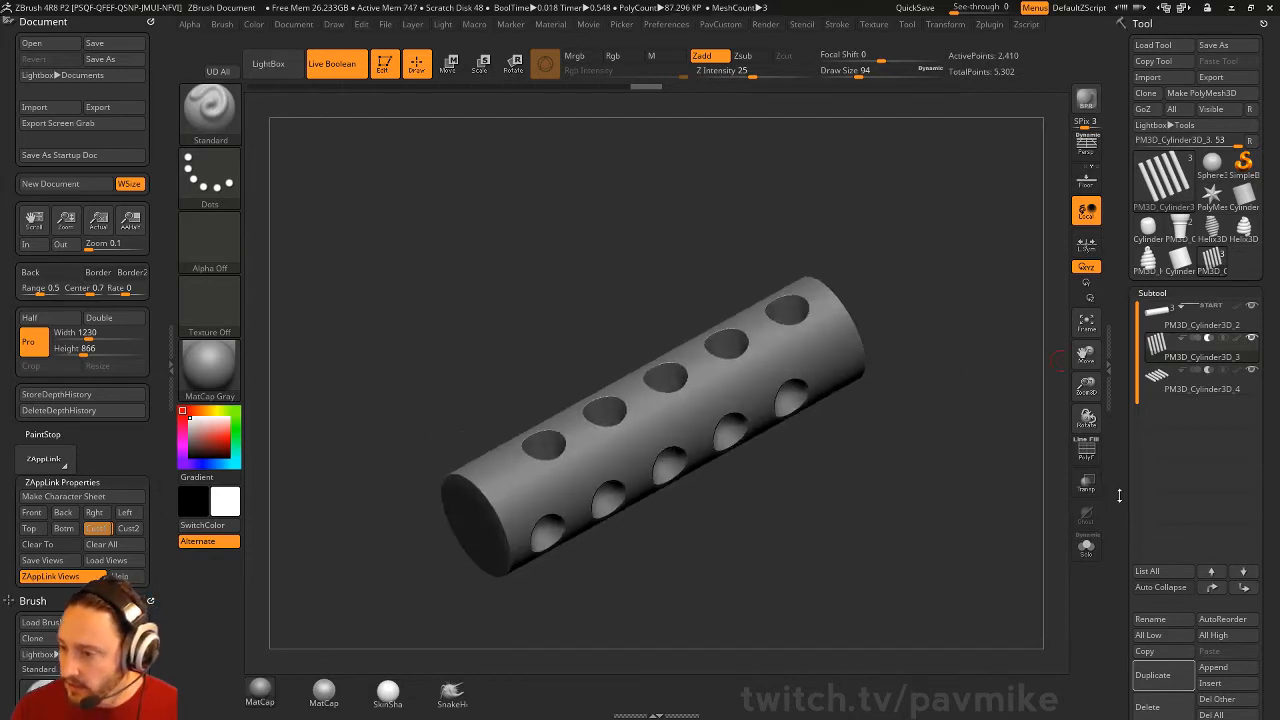
Step: Make a boolean mesh from the subtracted cylinder and display its polyframe to show the polygroups
{"action": "left_click_drag", "start_coordinate": [1119, 495], "coordinate": [1118, 319]}
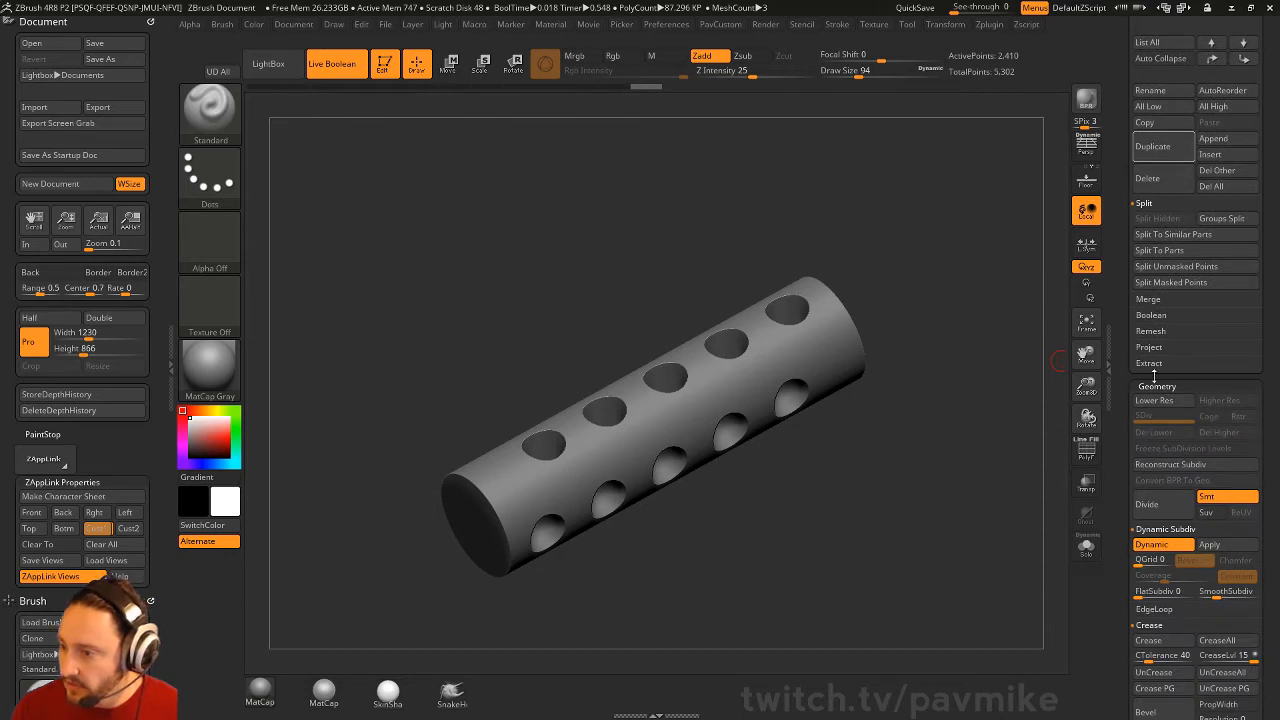
{"action": "left_click", "coordinate": [1153, 314]}
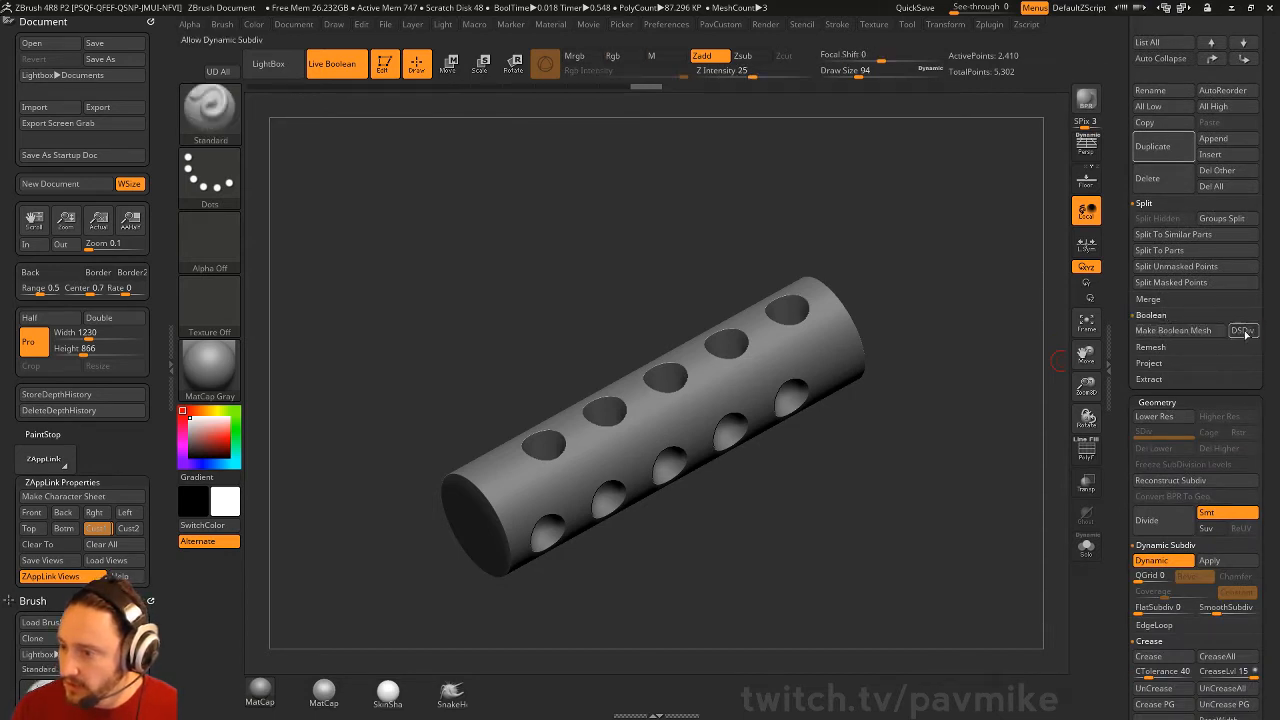
{"action": "left_click", "coordinate": [1180, 331]}
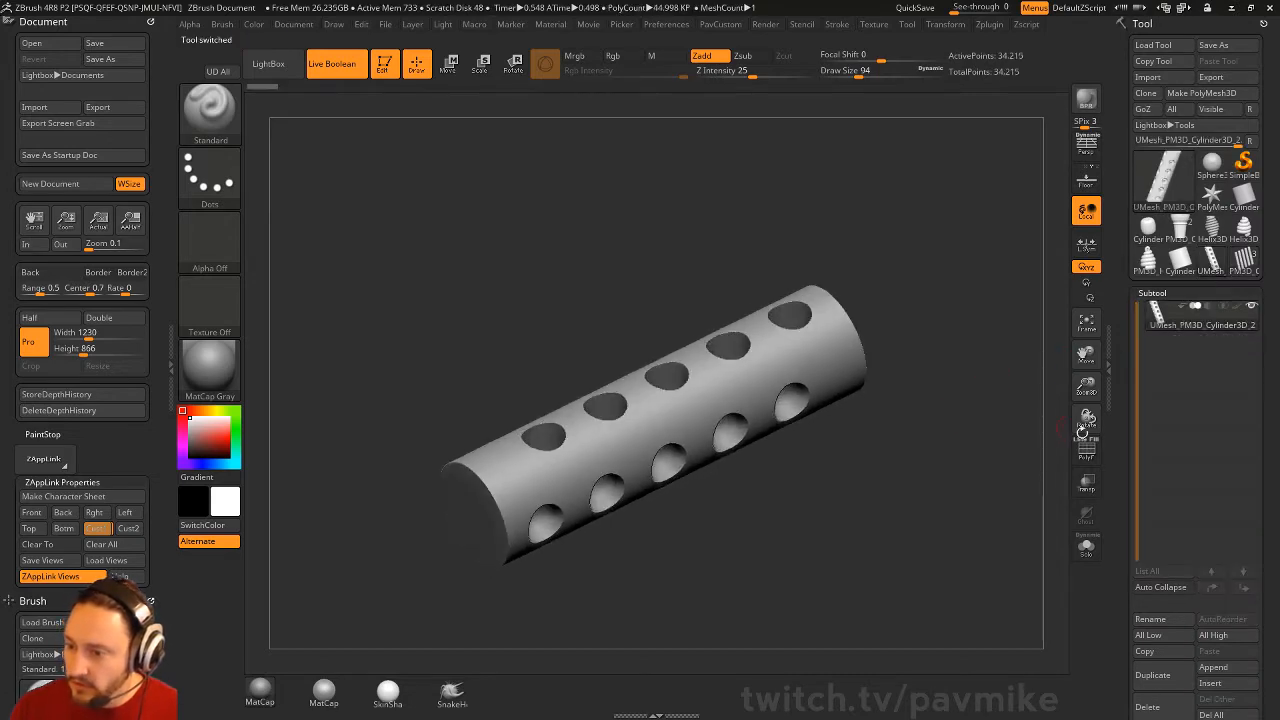
{"action": "key", "text": "shift+f"}
{"action": "left_click_drag", "start_coordinate": [998, 403], "coordinate": [1005, 424]}
{"action": "left_click_drag", "start_coordinate": [980, 260], "coordinate": [960, 310], "text": "alt"}
{"action": "left_click_drag", "start_coordinate": [869, 430], "coordinate": [873, 352]}
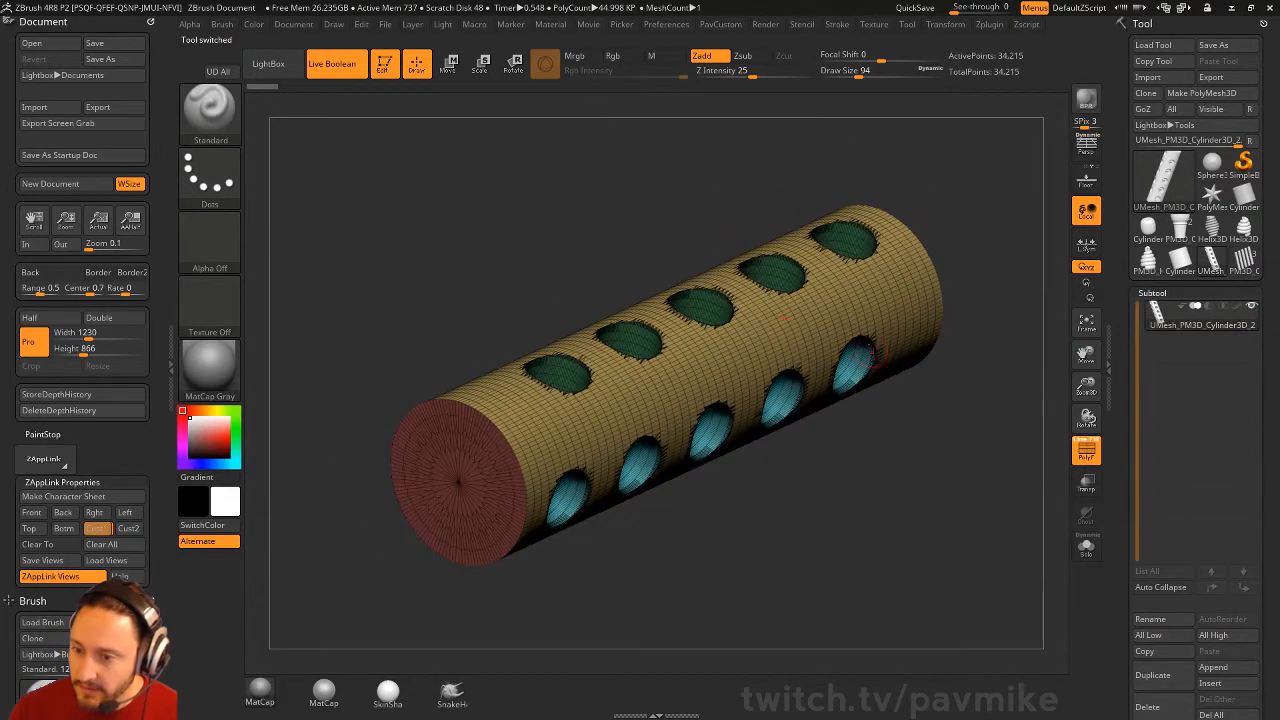
Step: Isolate the cylinder's yellow outer side polygroup and delete the hidden caps and hole walls
{"action": "left_click", "coordinate": [790, 322], "text": "ctrl+shift"}
{"action": "left_click_drag", "start_coordinate": [1004, 366], "coordinate": [1015, 397]}
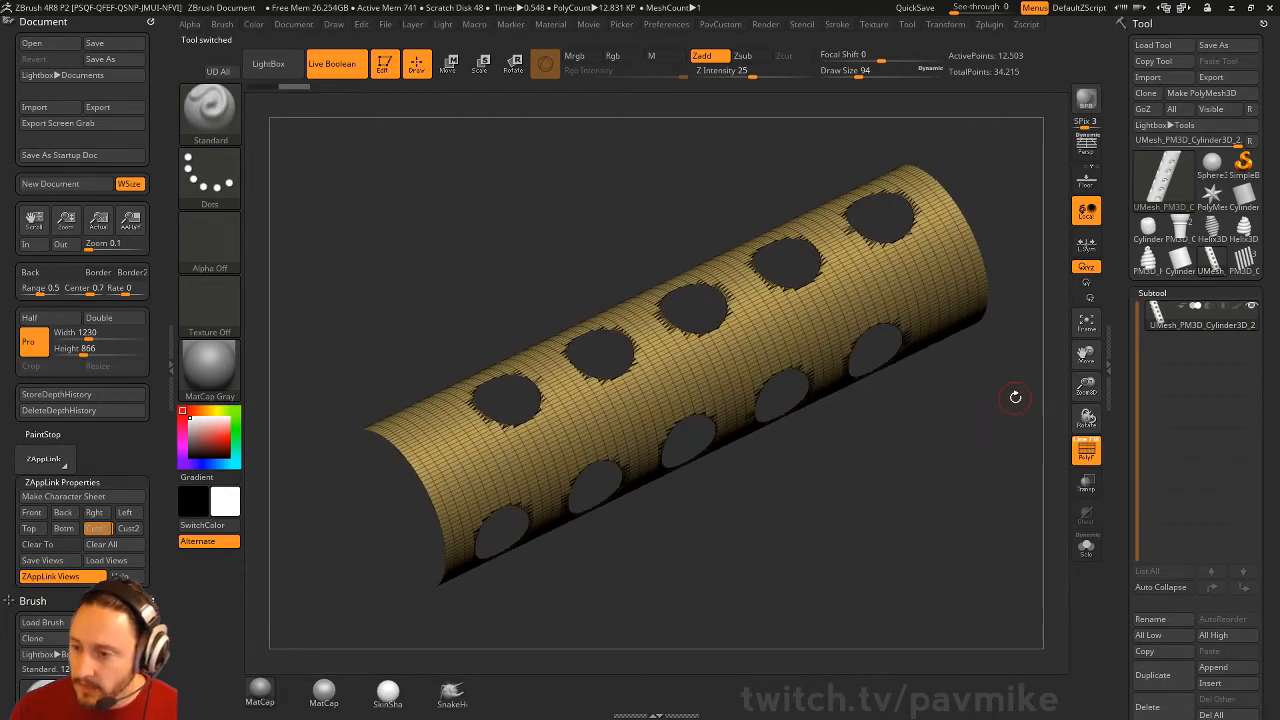
{"action": "left_click", "coordinate": [929, 296], "text": "ctrl+shift"}
{"action": "left_click", "coordinate": [1002, 366], "text": "ctrl+shift"}
{"action": "left_click", "coordinate": [940, 291], "text": "ctrl+shift"}
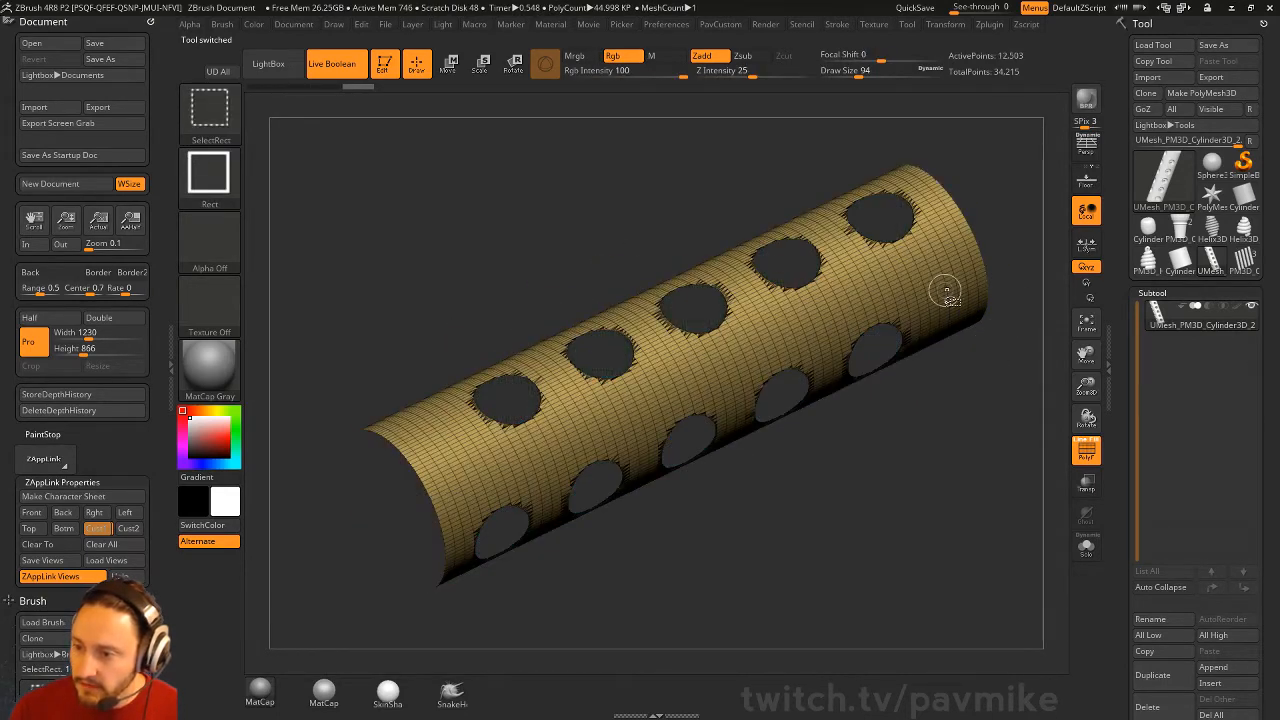
{"action": "left_click_drag", "start_coordinate": [982, 404], "coordinate": [1000, 362]}
{"action": "key", "text": "space"}
{"action": "left_click", "coordinate": [988, 313]}
{"action": "left_click_drag", "start_coordinate": [866, 440], "coordinate": [896, 506]}
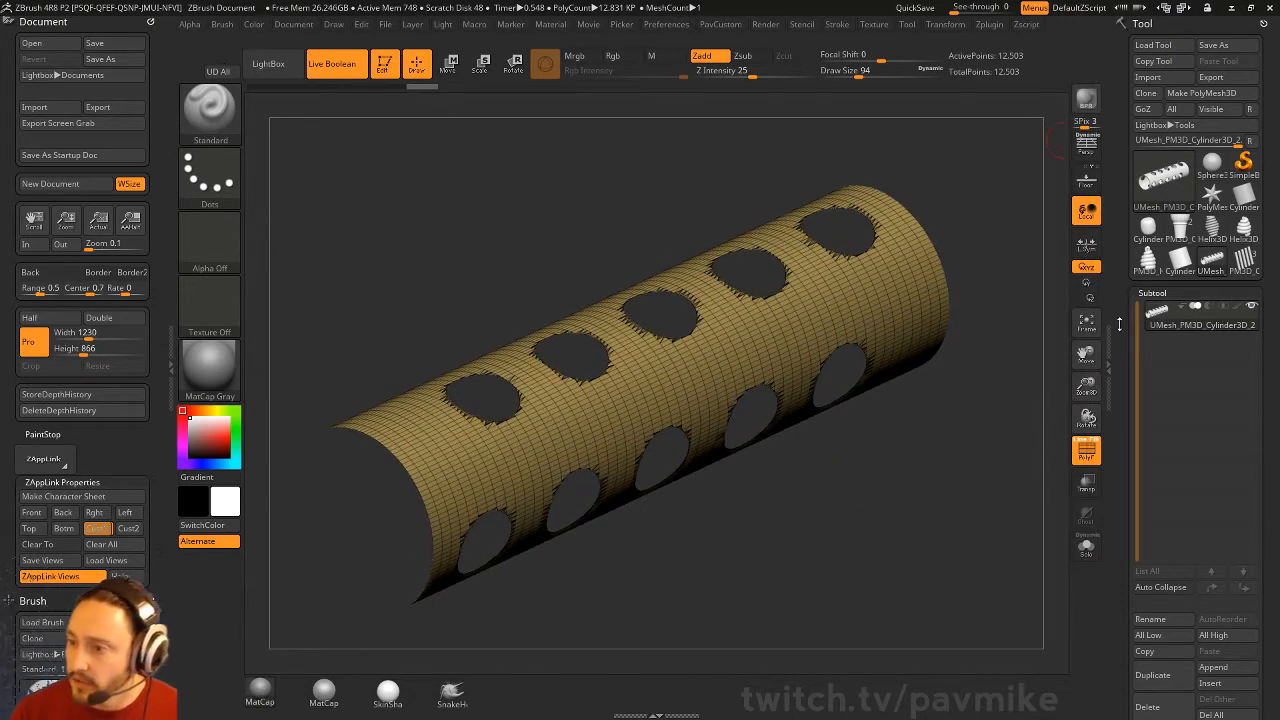
Step: ZRemesh the perforated shell with the Half option and an AdaptiveSize of 24
{"action": "left_click_drag", "start_coordinate": [1121, 572], "coordinate": [1119, 205]}
{"action": "left_click_drag", "start_coordinate": [1121, 610], "coordinate": [1121, 190]}
{"action": "left_click_drag", "start_coordinate": [1126, 480], "coordinate": [1126, 268]}
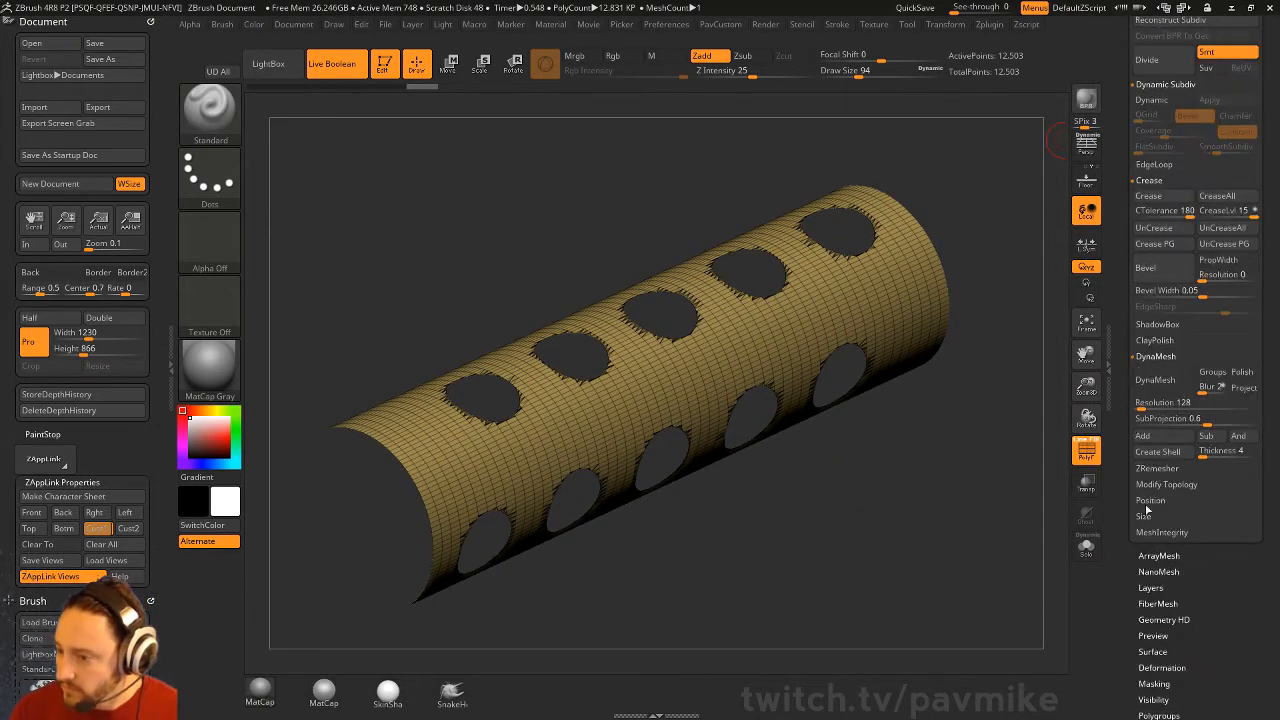
{"action": "left_click", "coordinate": [1157, 468]}
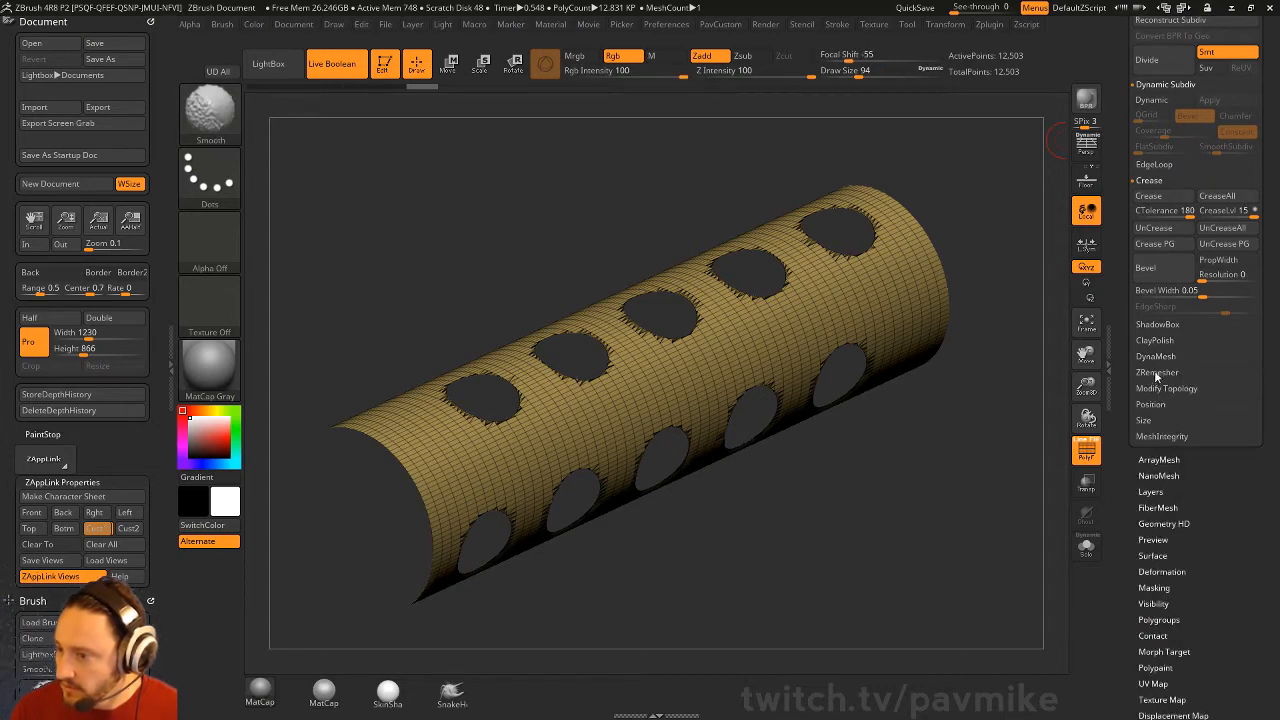
{"action": "left_click_drag", "start_coordinate": [1125, 394], "coordinate": [1125, 367]}
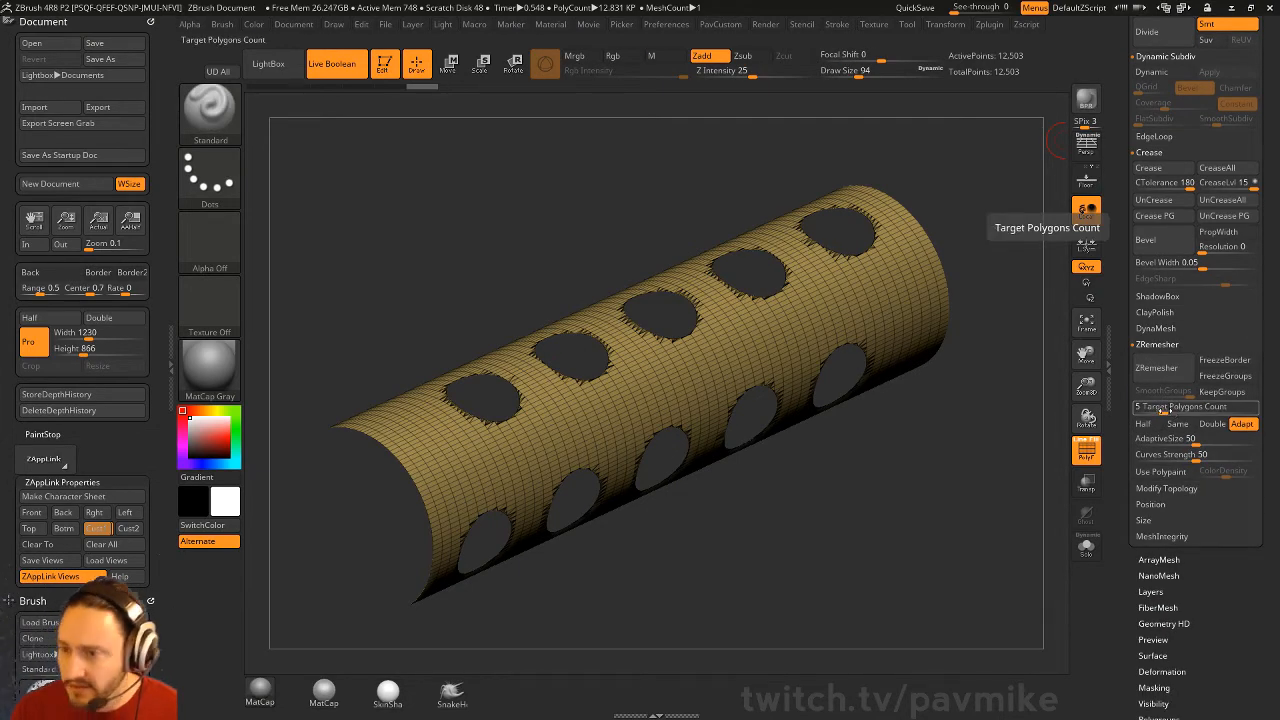
{"action": "left_click", "coordinate": [1143, 424]}
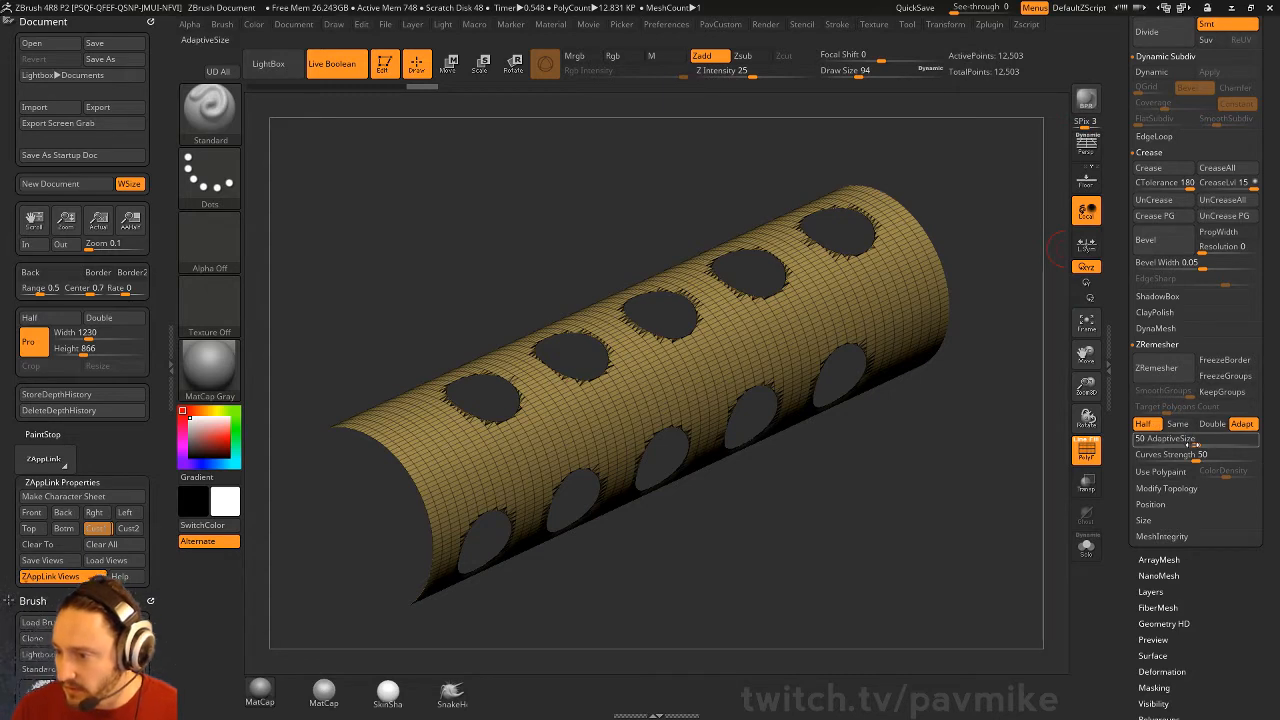
{"action": "left_click_drag", "start_coordinate": [1190, 444], "coordinate": [1162, 445]}
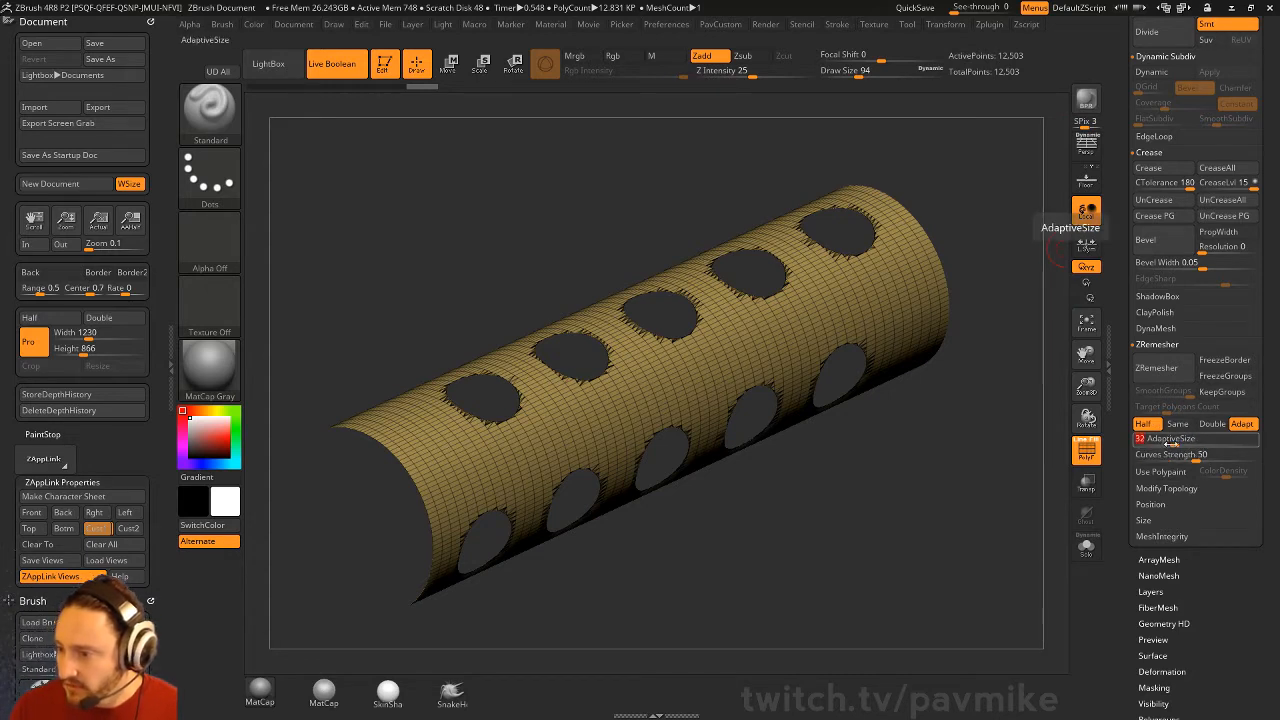
{"action": "left_click", "coordinate": [1156, 368]}
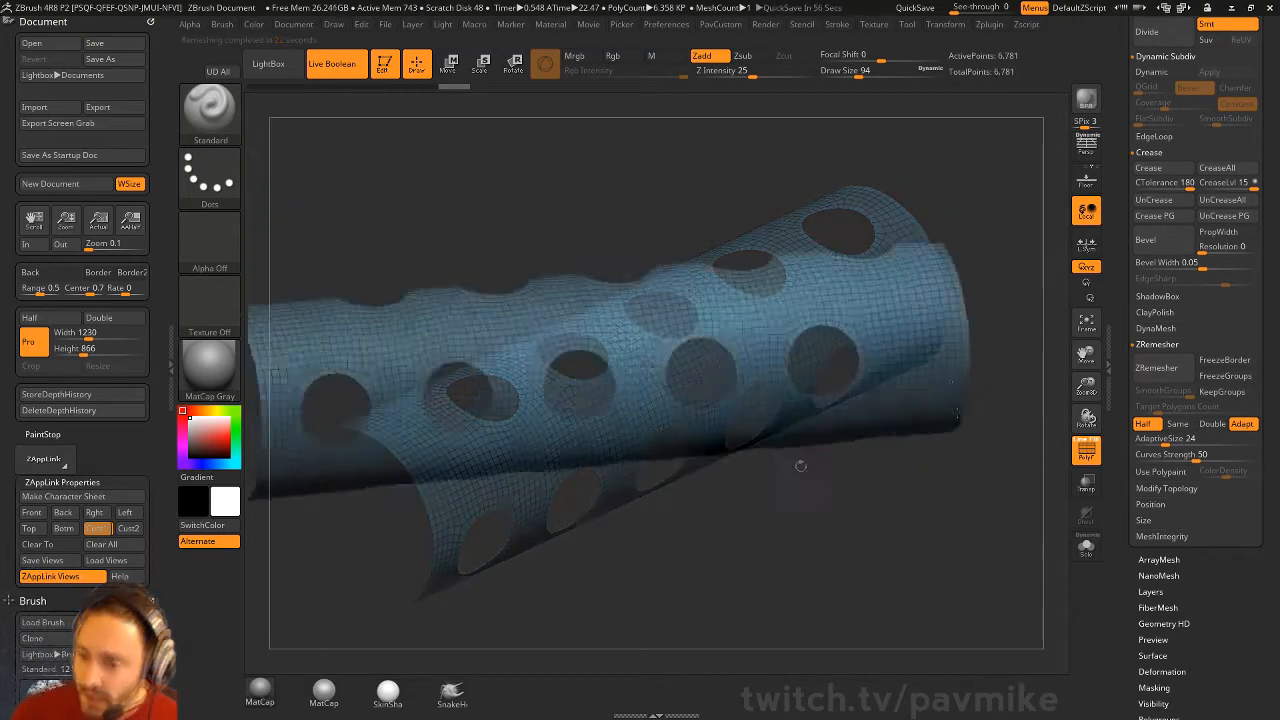
Step: Give the perforated shell thickness using the ZModeler QMesh polygon action with the Polygroup All target
{"action": "key", "text": "b"}
{"action": "key", "text": "z"}
{"action": "key", "text": "m"}
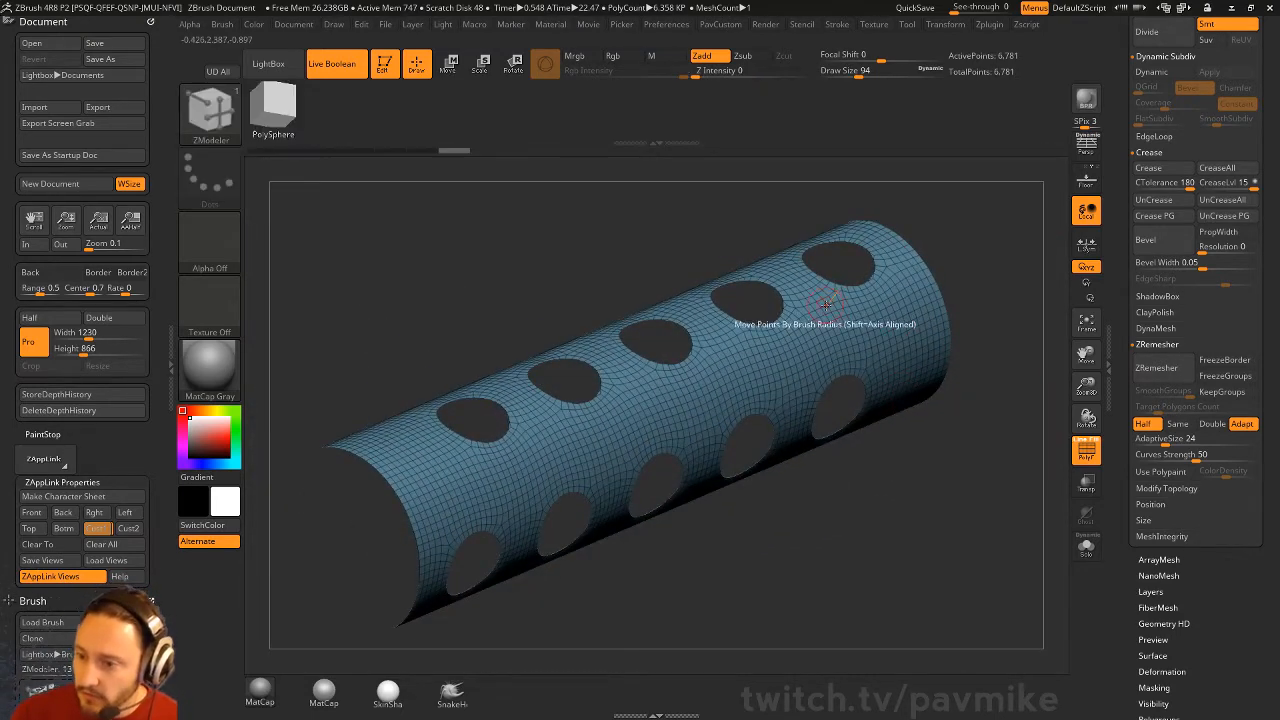
{"action": "key", "text": "space"}
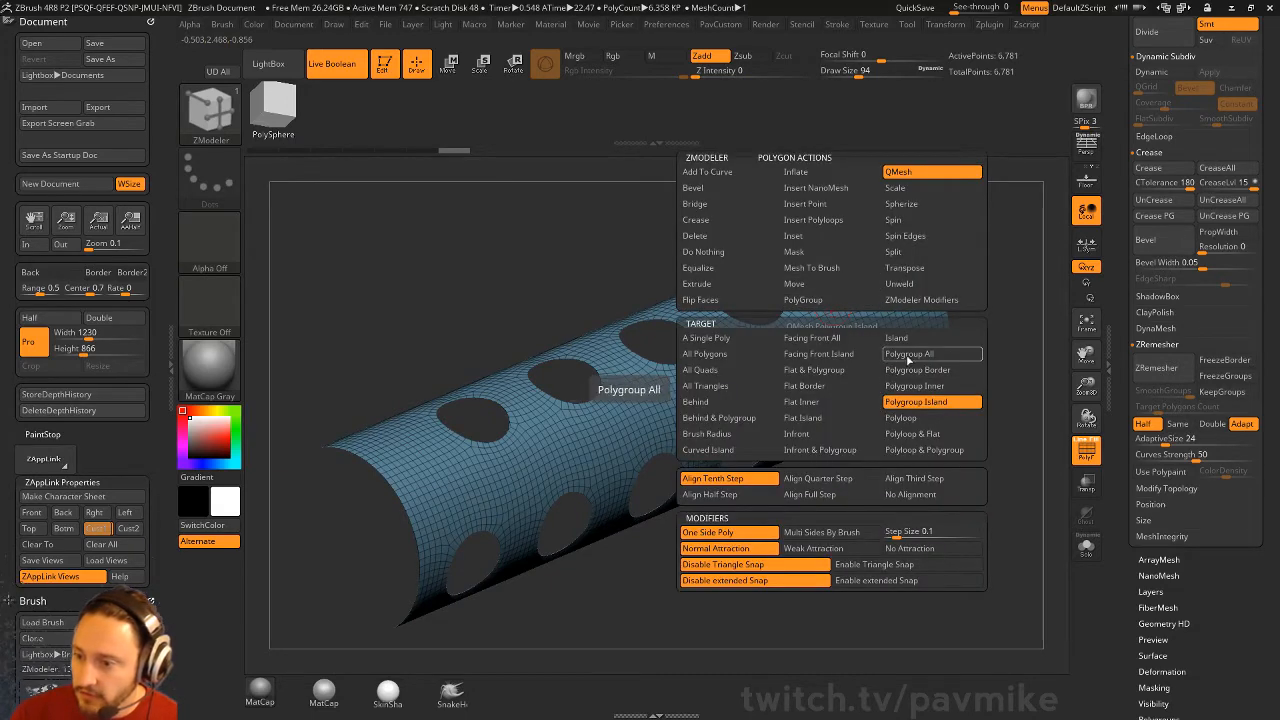
{"action": "left_click", "coordinate": [910, 353]}
{"action": "left_click", "coordinate": [905, 357]}
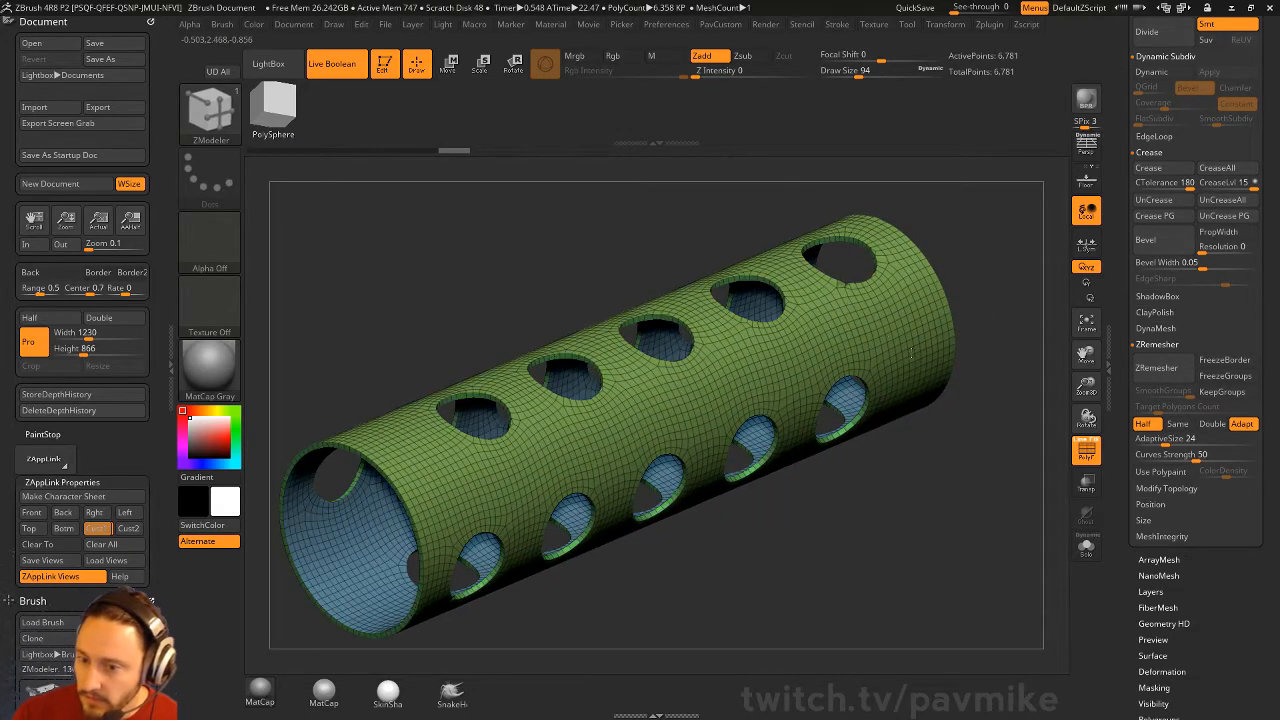
{"action": "left_click_drag", "start_coordinate": [970, 509], "coordinate": [972, 506]}
Step: Crease the thickened tube's polygroup borders and inspect it with dynamic subdivision, without and with the polyframe
{"action": "key", "text": "2"}
{"action": "left_click", "coordinate": [996, 558]}
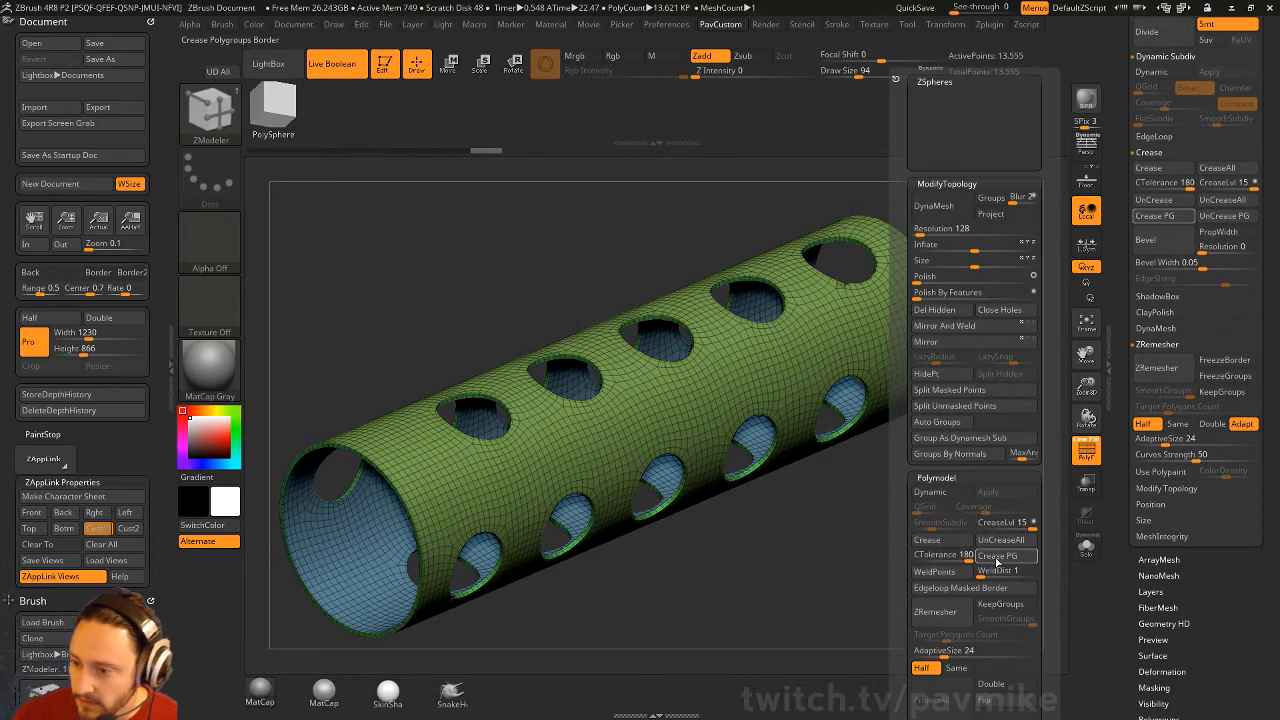
{"action": "key", "text": "d"}
{"action": "left_click", "coordinate": [1083, 458]}
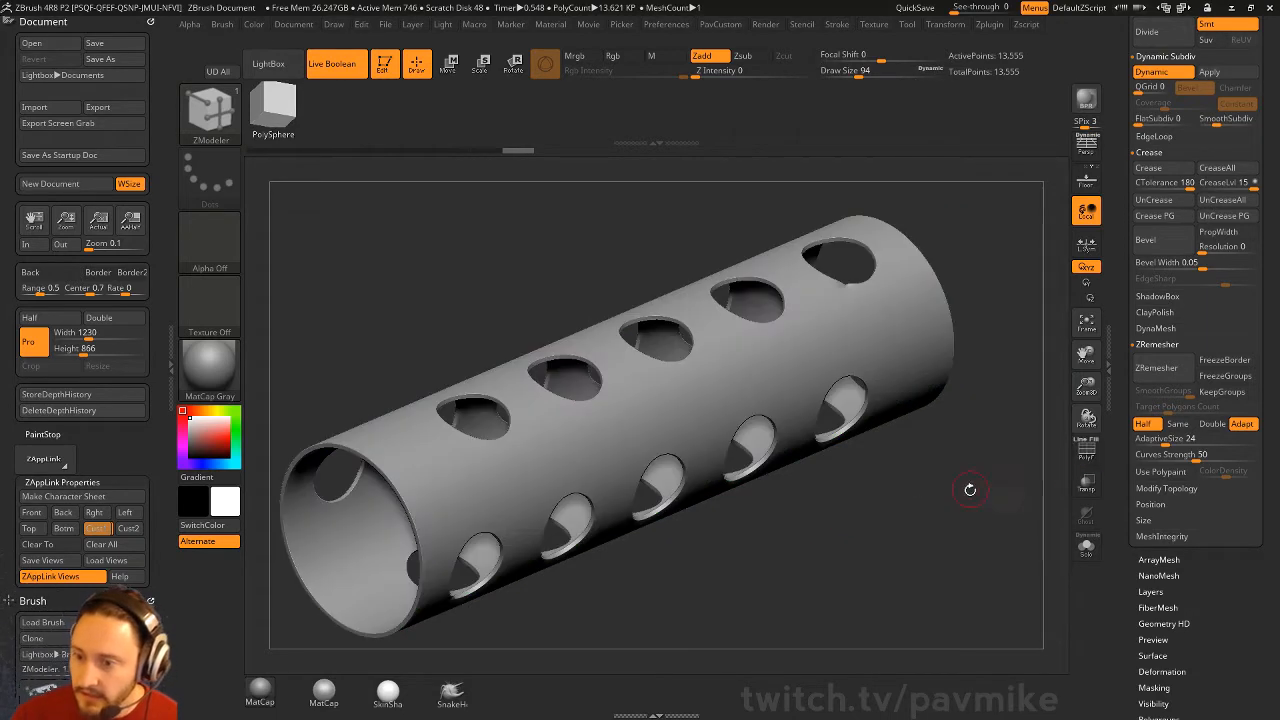
{"action": "left_click_drag", "start_coordinate": [969, 408], "coordinate": [923, 416]}
{"action": "key", "text": "shift+f"}
{"action": "key", "text": "f"}
{"action": "left_click_drag", "start_coordinate": [1004, 463], "coordinate": [1085, 387]}
Step: Switch to the ice-cream cone tool and reduce the draw size to 17 for work on the cone's lower section
{"action": "key", "text": "n"}
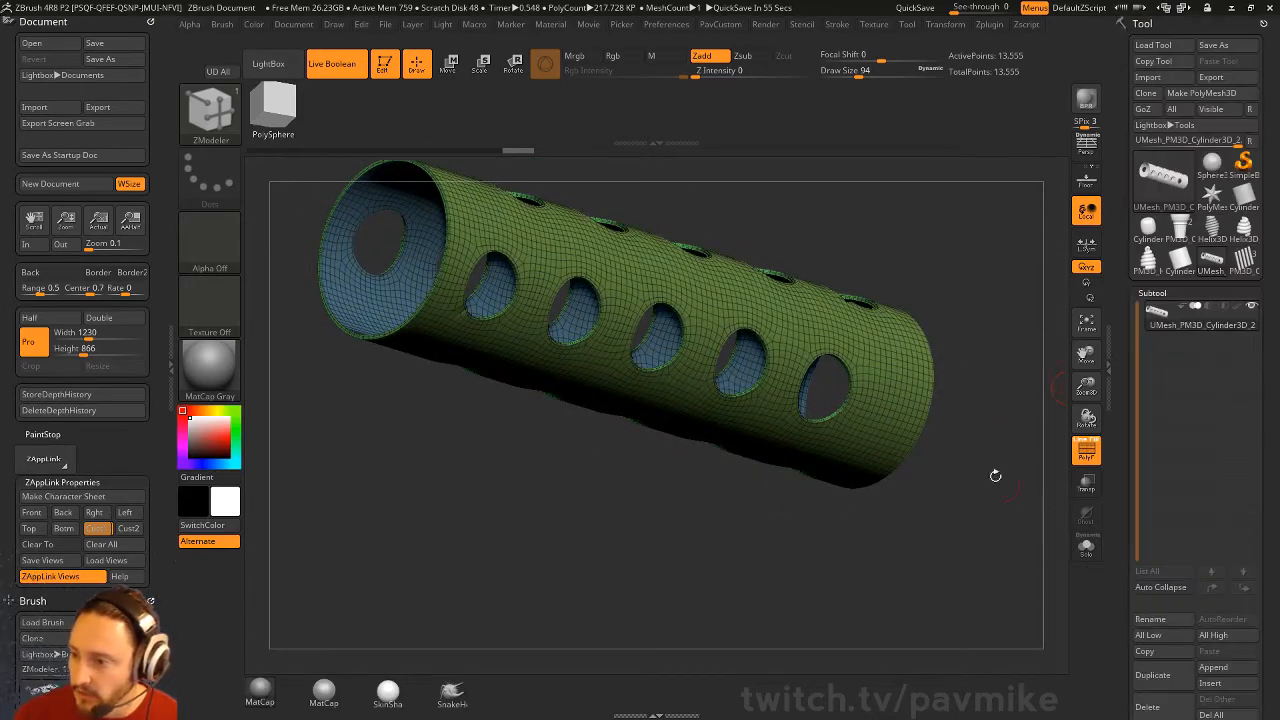
{"action": "left_click", "coordinate": [1170, 262]}
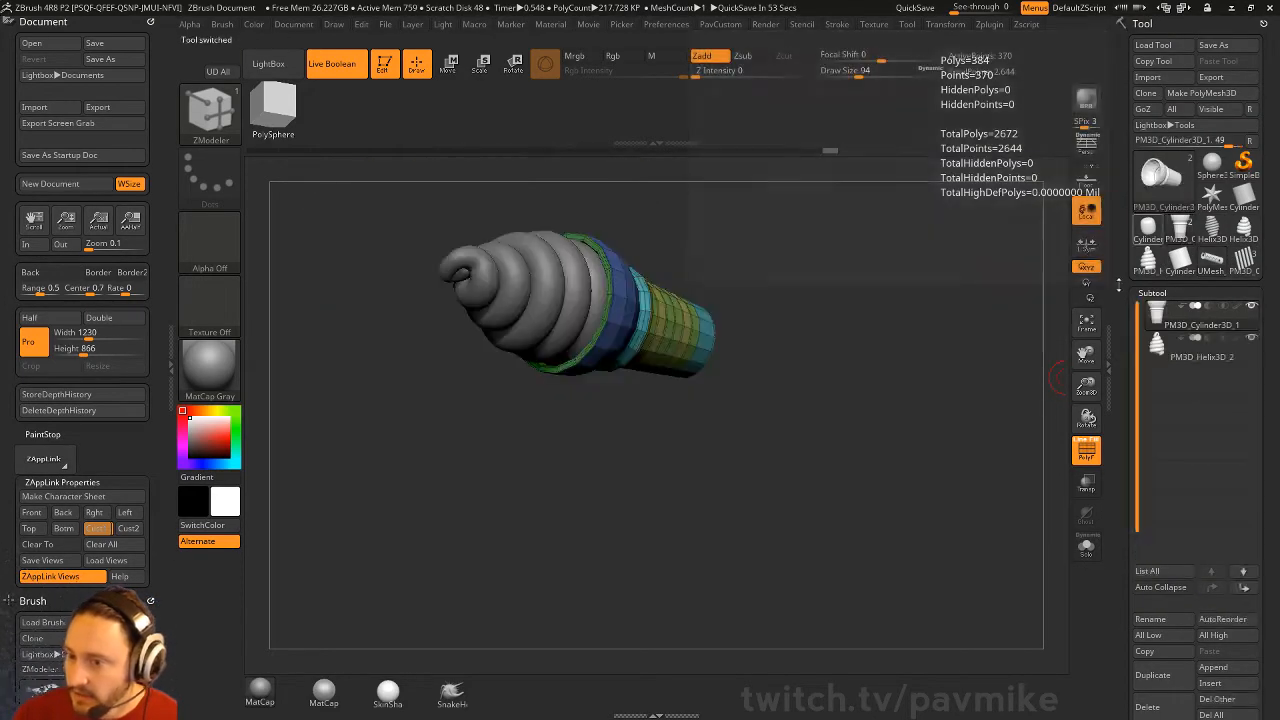
{"action": "mouse_move", "coordinate": [960, 220]}
{"action": "left_mouse_down"}
{"action": "mouse_move", "coordinate": [986, 271]}
{"action": "mouse_move", "coordinate": [975, 398]}
{"action": "mouse_move", "coordinate": [866, 367]}
{"action": "mouse_move", "coordinate": [862, 385]}
{"action": "mouse_move", "coordinate": [900, 383]}
{"action": "mouse_move", "coordinate": [878, 317]}
{"action": "left_mouse_up"}
{"action": "key", "text": "s"}
{"action": "left_click_drag", "start_coordinate": [891, 390], "coordinate": [712, 445]}
{"action": "mouse_move", "coordinate": [814, 320]}
{"action": "left_mouse_down"}
{"action": "mouse_move", "coordinate": [800, 480]}
{"action": "mouse_move", "coordinate": [857, 411]}
{"action": "mouse_move", "coordinate": [855, 390]}
{"action": "left_mouse_up"}
{"action": "left_click_drag", "start_coordinate": [855, 323], "coordinate": [845, 338]}
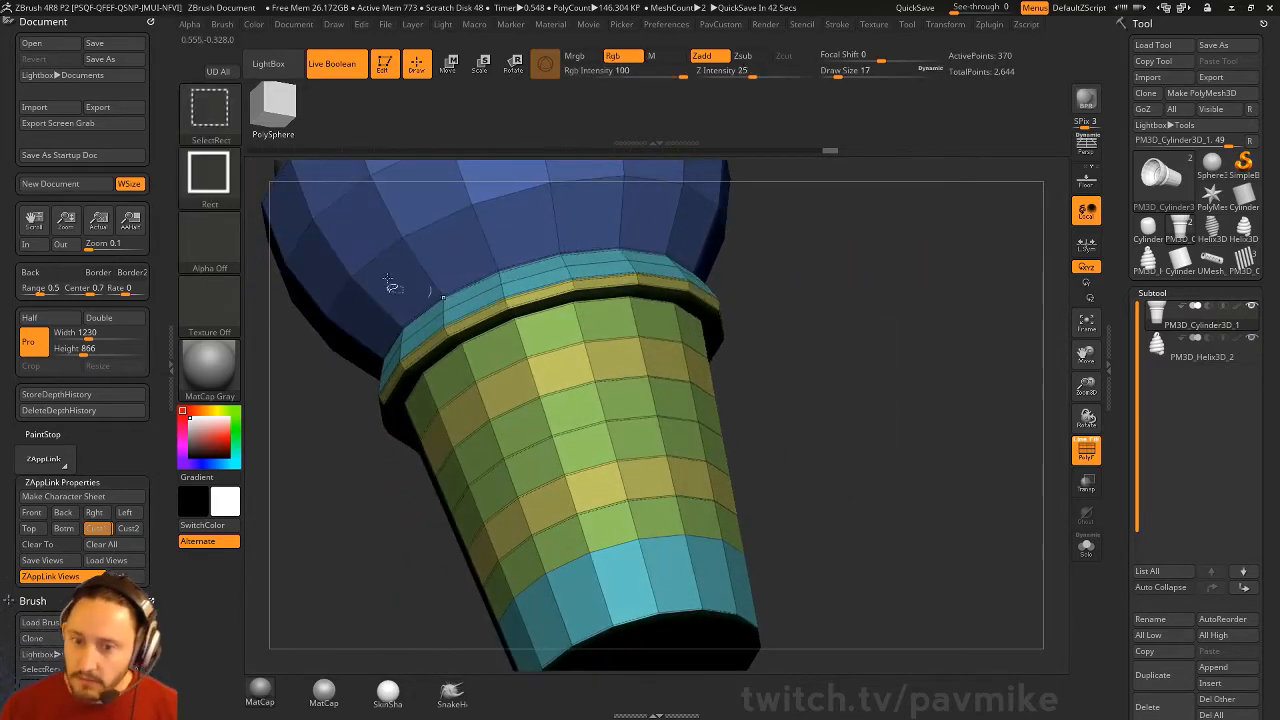
Step: Isolate the lower cone wall's polyloops with SelectLasso and assign them to a single polygroup, leaving the whole cone shown
{"action": "left_click", "coordinate": [251, 118], "text": "ctrl+shift"}
{"action": "left_click", "coordinate": [223, 110], "text": "ctrl+shift"}
{"action": "left_click", "coordinate": [548, 195], "text": "ctrl+shift"}
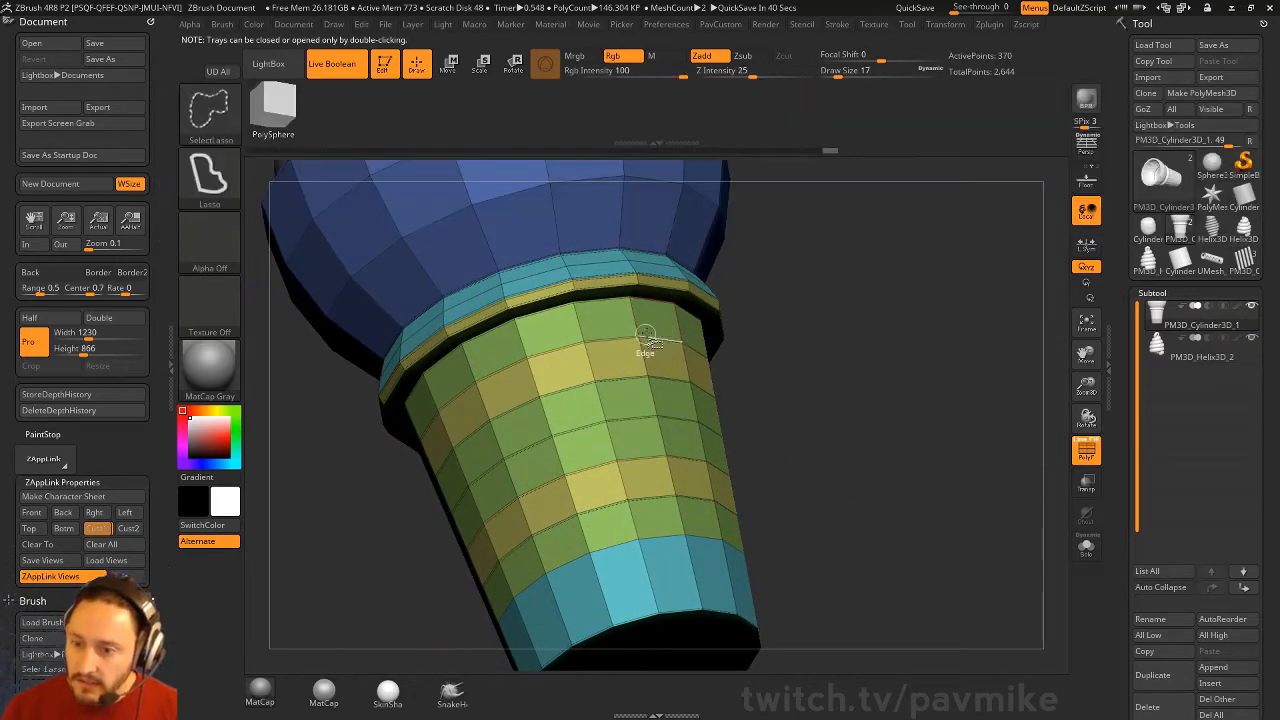
{"action": "left_click_drag", "start_coordinate": [636, 320], "coordinate": [661, 462]}
{"action": "left_click", "coordinate": [669, 475], "text": "ctrl+shift"}
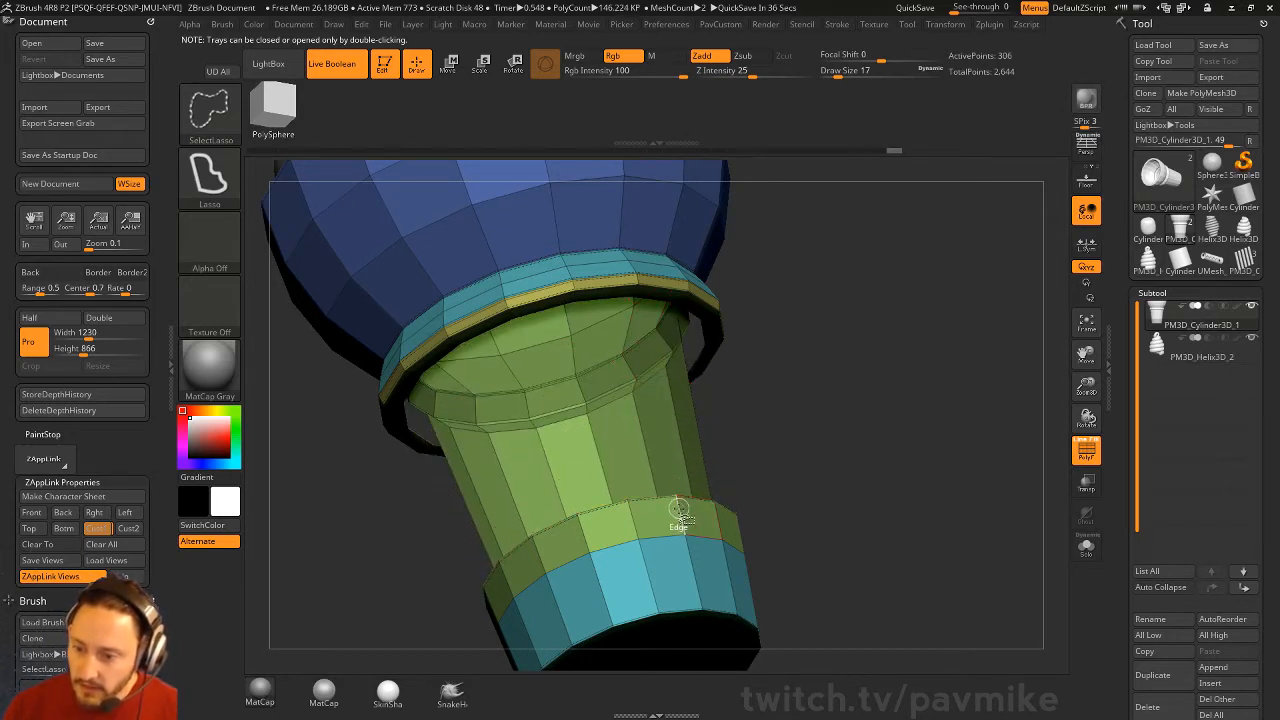
{"action": "left_click", "coordinate": [680, 515], "text": "ctrl+shift"}
{"action": "mouse_move", "coordinate": [902, 385]}
{"action": "left_mouse_down", "text": "ctrl+shift"}
{"action": "mouse_move", "coordinate": [943, 427]}
{"action": "mouse_move", "coordinate": [920, 378]}
{"action": "mouse_move", "coordinate": [929, 362]}
{"action": "mouse_move", "coordinate": [911, 372]}
{"action": "left_mouse_up", "text": "ctrl+shift"}
{"action": "key", "text": "ctrl+w"}
{"action": "left_click", "coordinate": [923, 412], "text": "ctrl+shift"}
Step: Set the ZModeler edge insert action to Single EdgeLoop and insert an edge loop around the cone
{"action": "left_click_drag", "start_coordinate": [854, 254], "coordinate": [866, 280], "text": "alt"}
{"action": "key", "text": "space"}
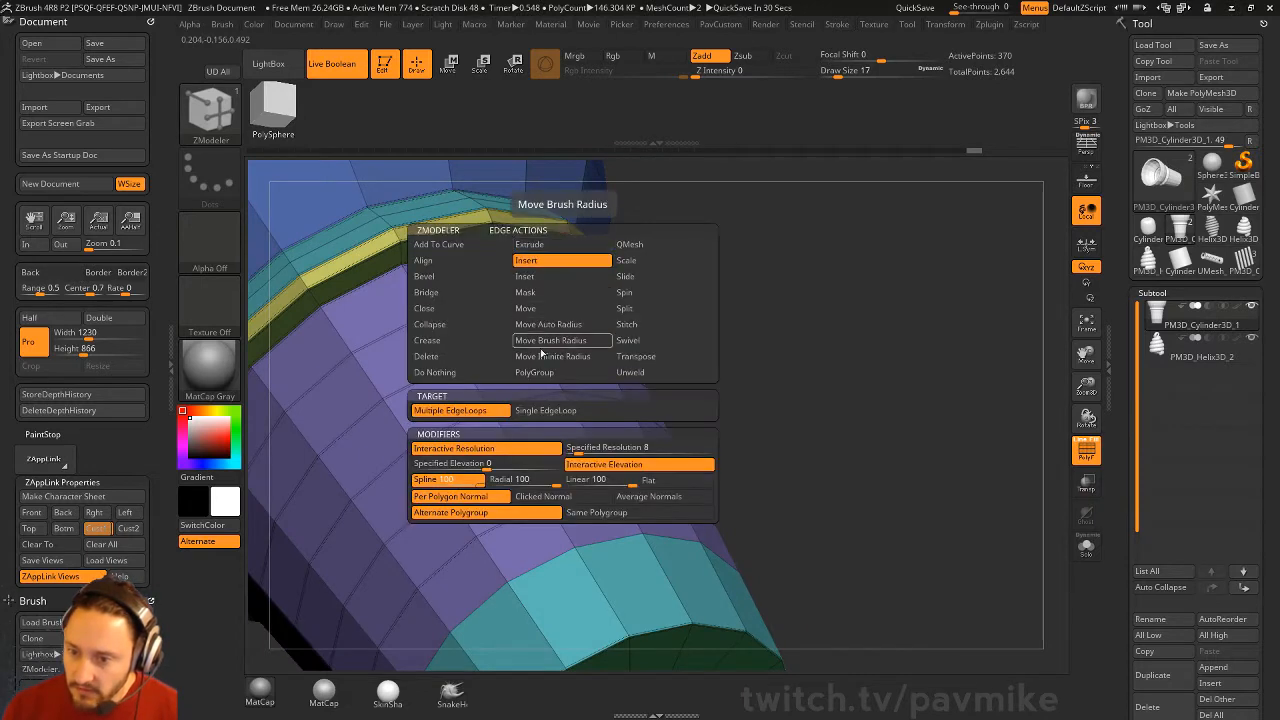
{"action": "left_click", "coordinate": [566, 413]}
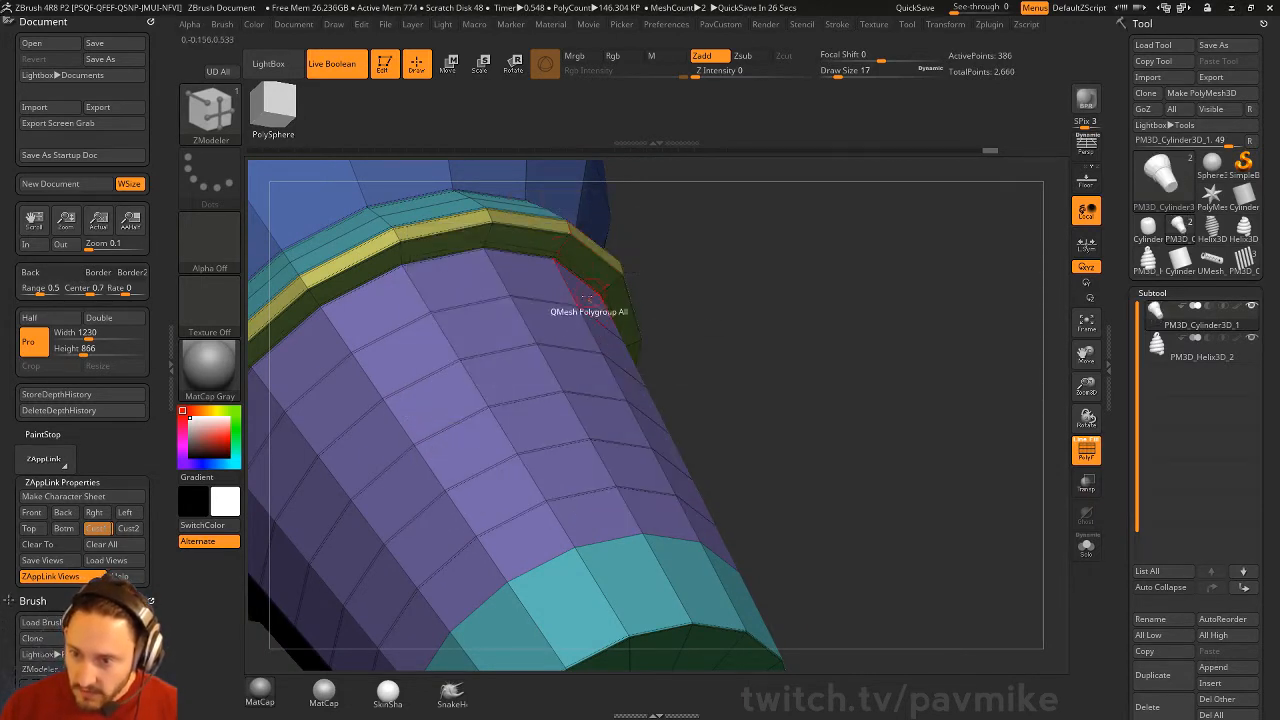
{"action": "key", "text": "space"}
{"action": "left_click_drag", "start_coordinate": [796, 278], "coordinate": [752, 256]}
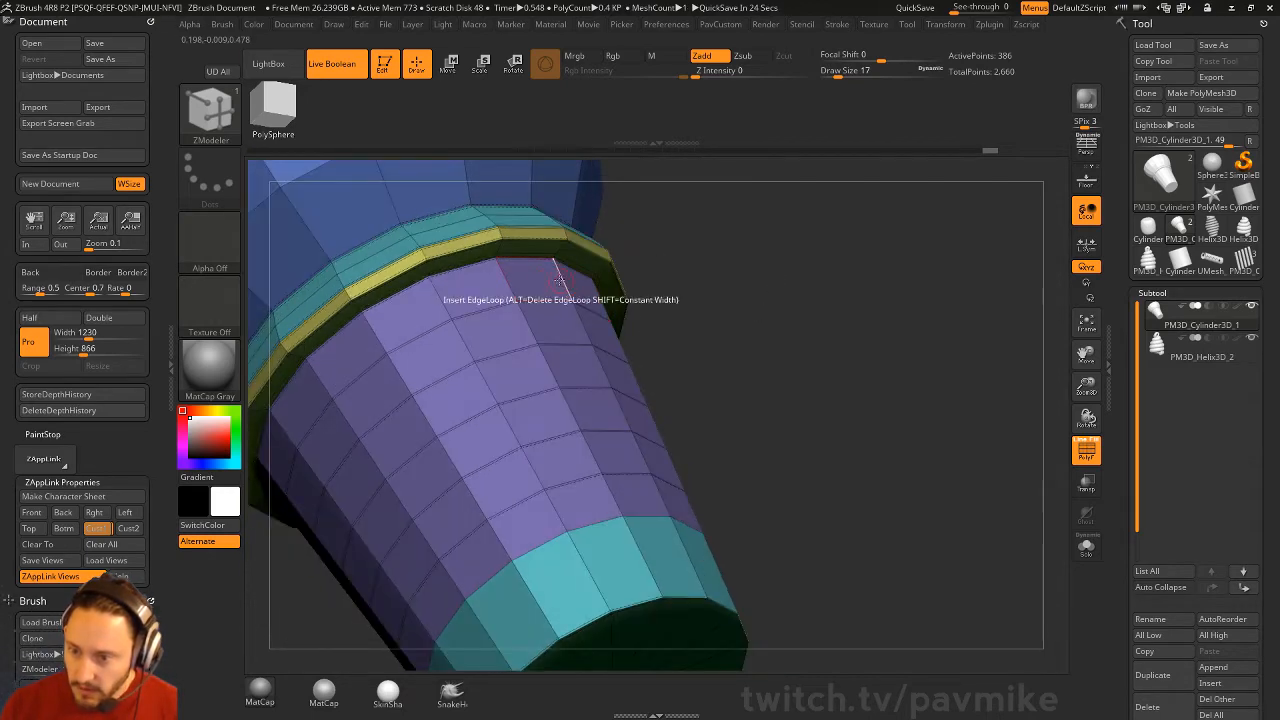
{"action": "left_click", "coordinate": [556, 270]}
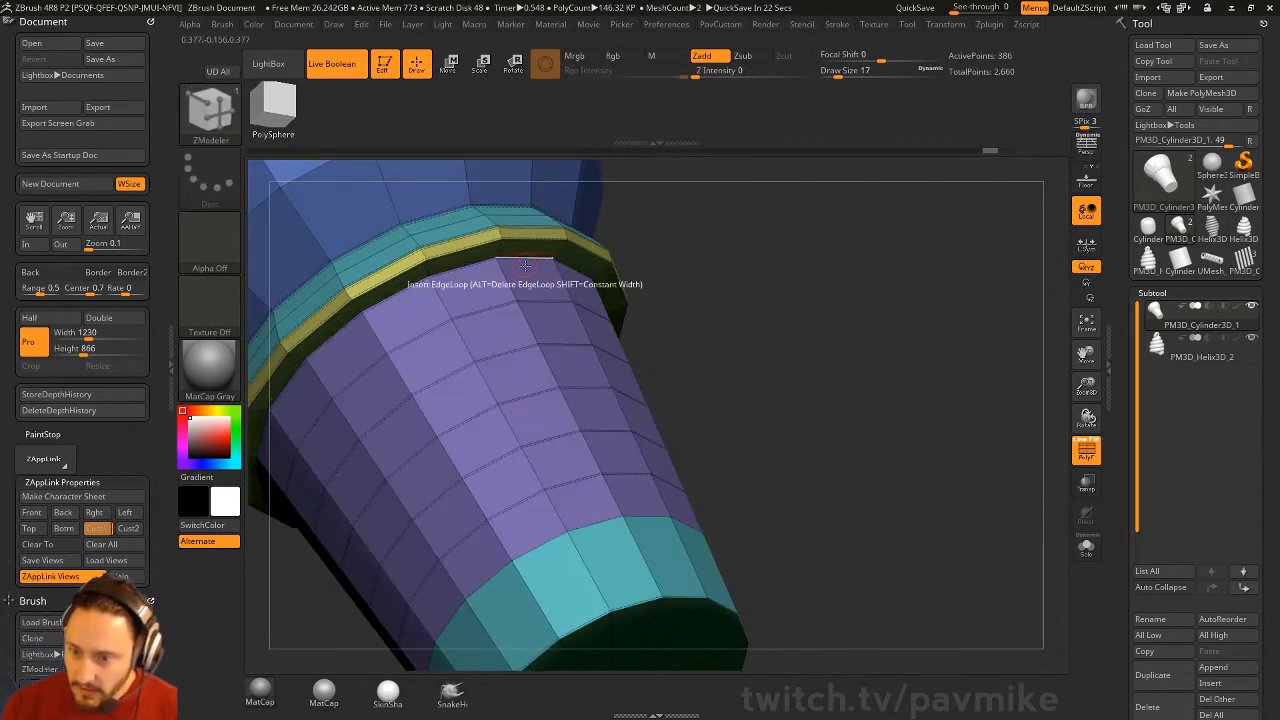
{"action": "key", "text": "space"}
{"action": "left_click", "coordinate": [507, 495]}
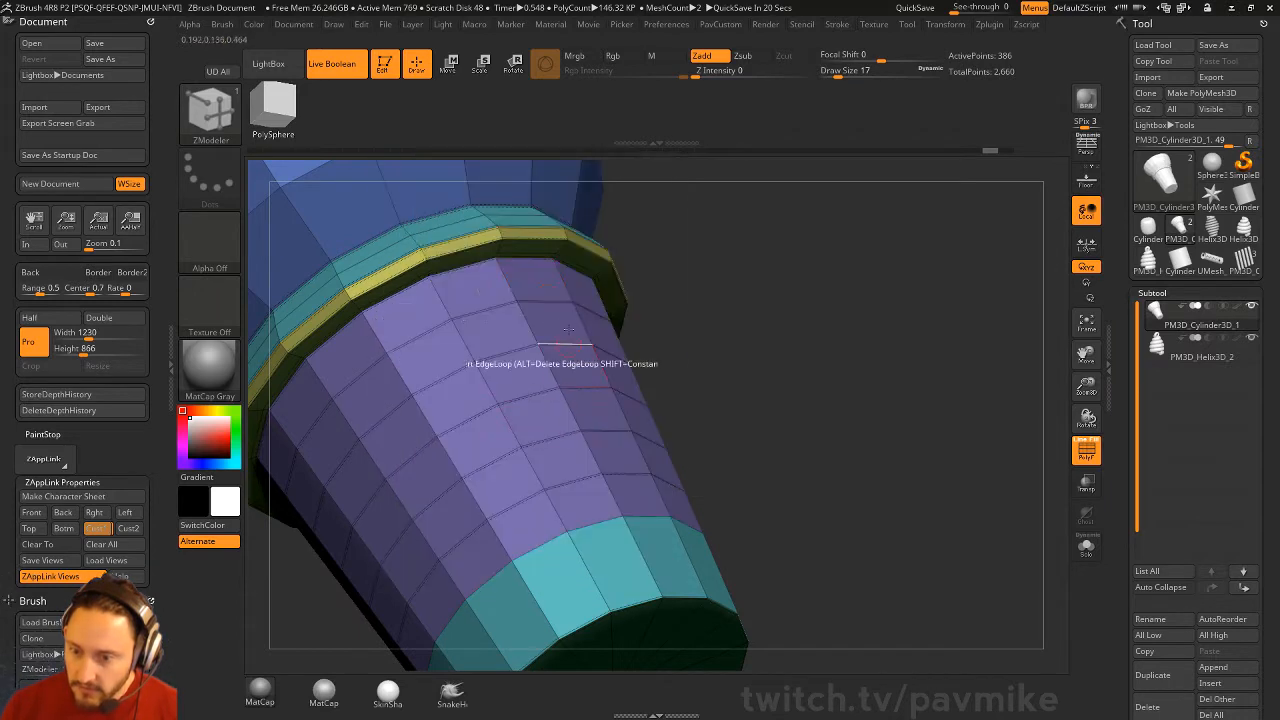
Step: Raise the lower cone wall's polygroup slightly outward with QMesh and preview it with dynamic subdivision
{"action": "left_click", "coordinate": [539, 287]}
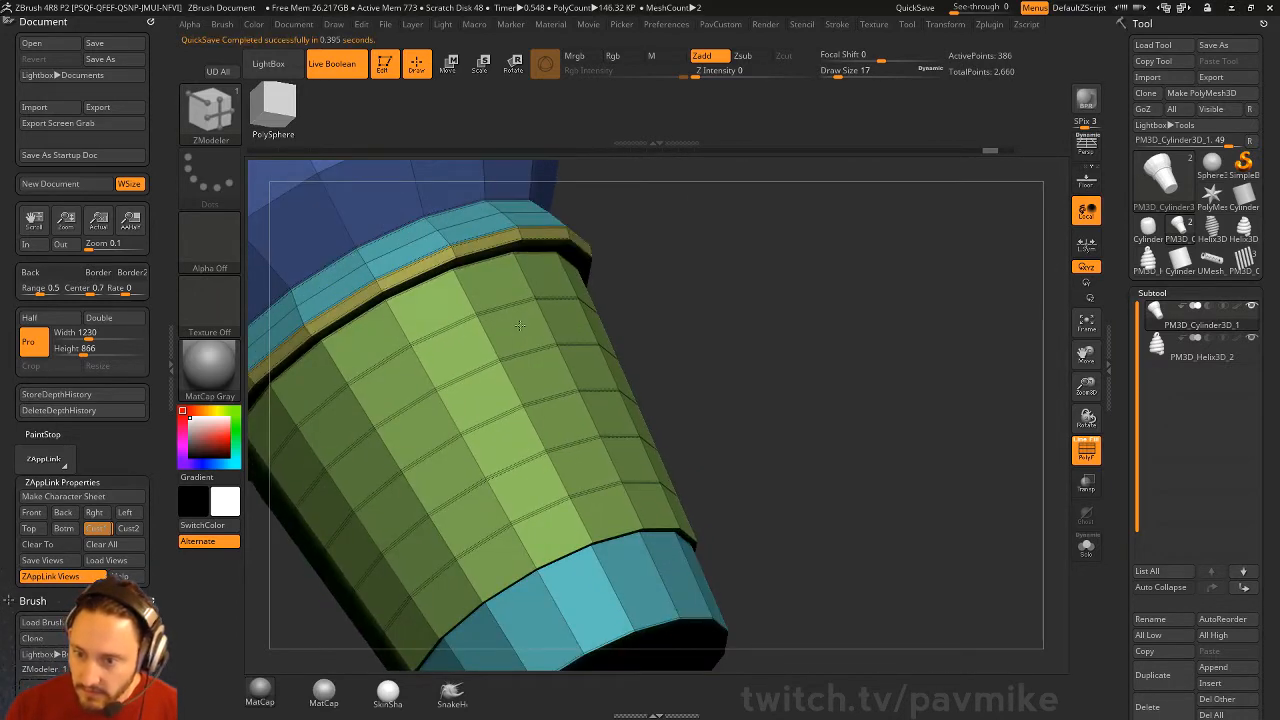
{"action": "left_click", "coordinate": [519, 325]}
{"action": "mouse_move", "coordinate": [640, 340]}
{"action": "left_mouse_down"}
{"action": "mouse_move", "coordinate": [753, 350]}
{"action": "mouse_move", "coordinate": [1021, 321]}
{"action": "mouse_move", "coordinate": [987, 403]}
{"action": "mouse_move", "coordinate": [943, 398]}
{"action": "mouse_move", "coordinate": [923, 371]}
{"action": "mouse_move", "coordinate": [1000, 400]}
{"action": "left_mouse_up"}
{"action": "key", "text": "d"}
{"action": "left_click", "coordinate": [1086, 451]}
{"action": "left_click", "coordinate": [1080, 446]}
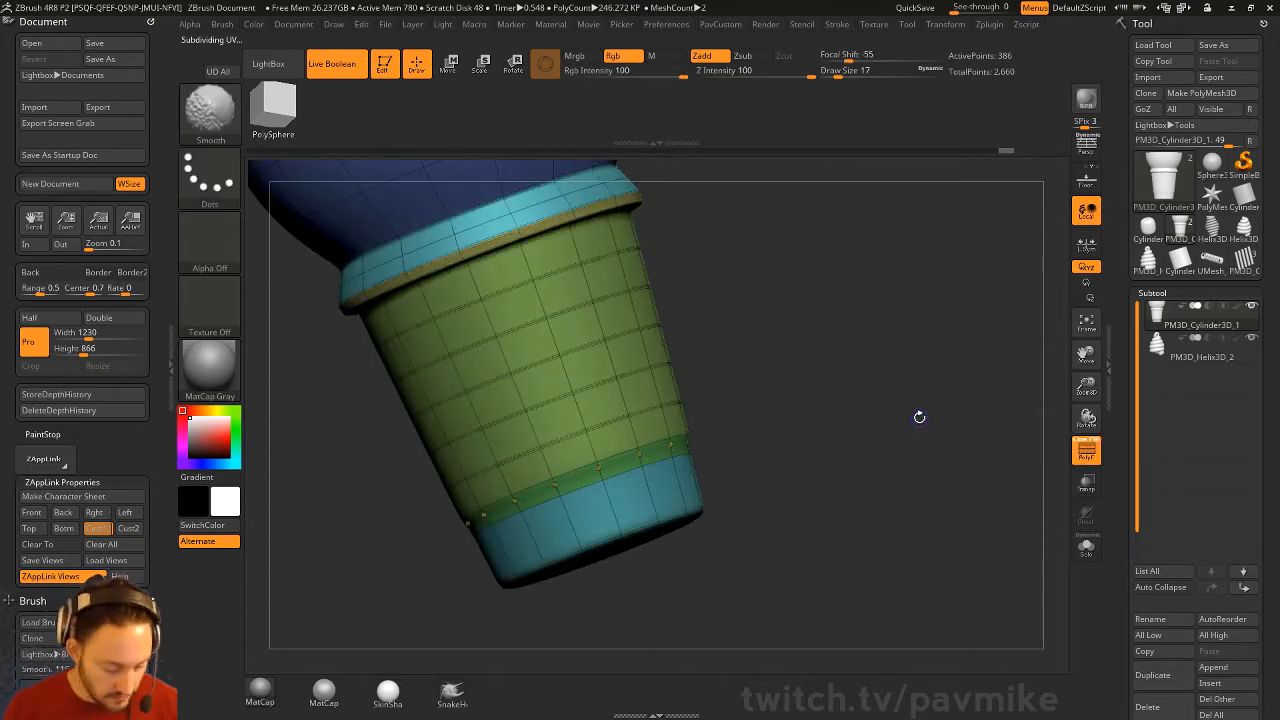
Step: Turn off dynamic subdivision and set the ZModeler edge action to Slide with EdgeLoop Complete as the target near the cone's base
{"action": "key", "text": "shift+d"}
{"action": "left_click_drag", "start_coordinate": [925, 418], "coordinate": [956, 410], "text": "alt"}
{"action": "left_click_drag", "start_coordinate": [956, 410], "coordinate": [928, 348]}
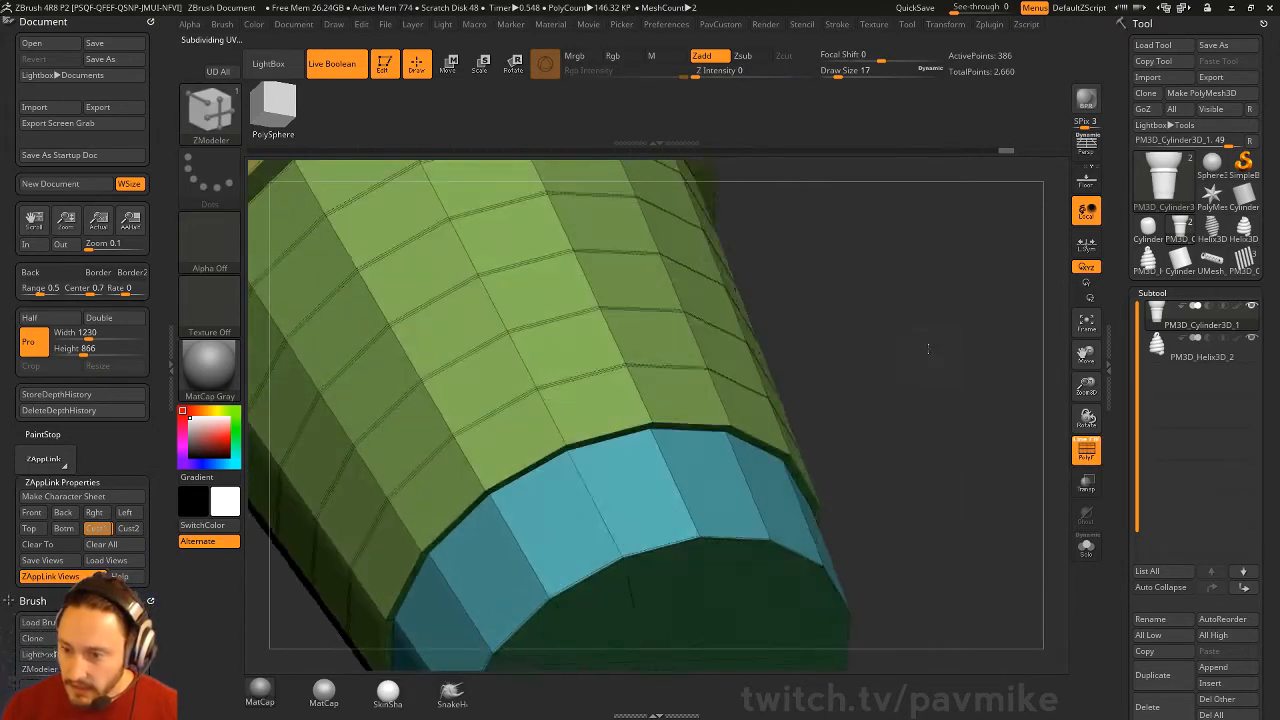
{"action": "key", "text": "space"}
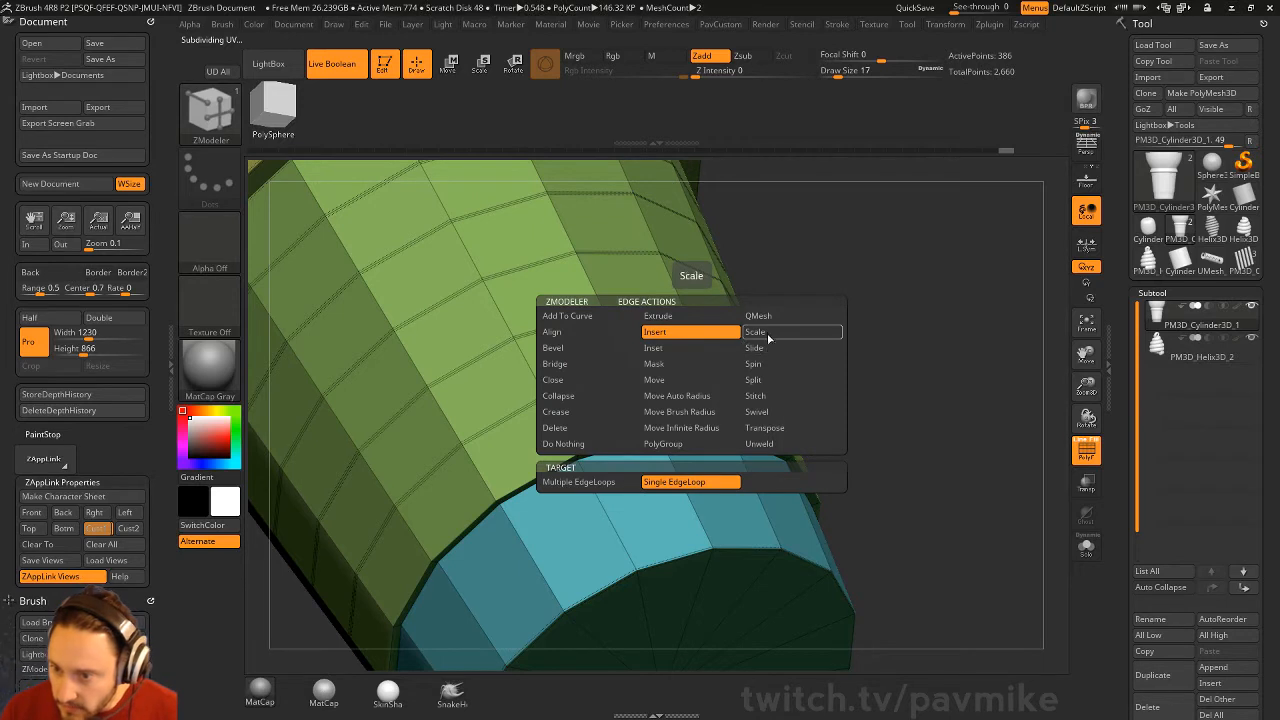
{"action": "left_click", "coordinate": [755, 347]}
{"action": "left_click", "coordinate": [690, 482]}
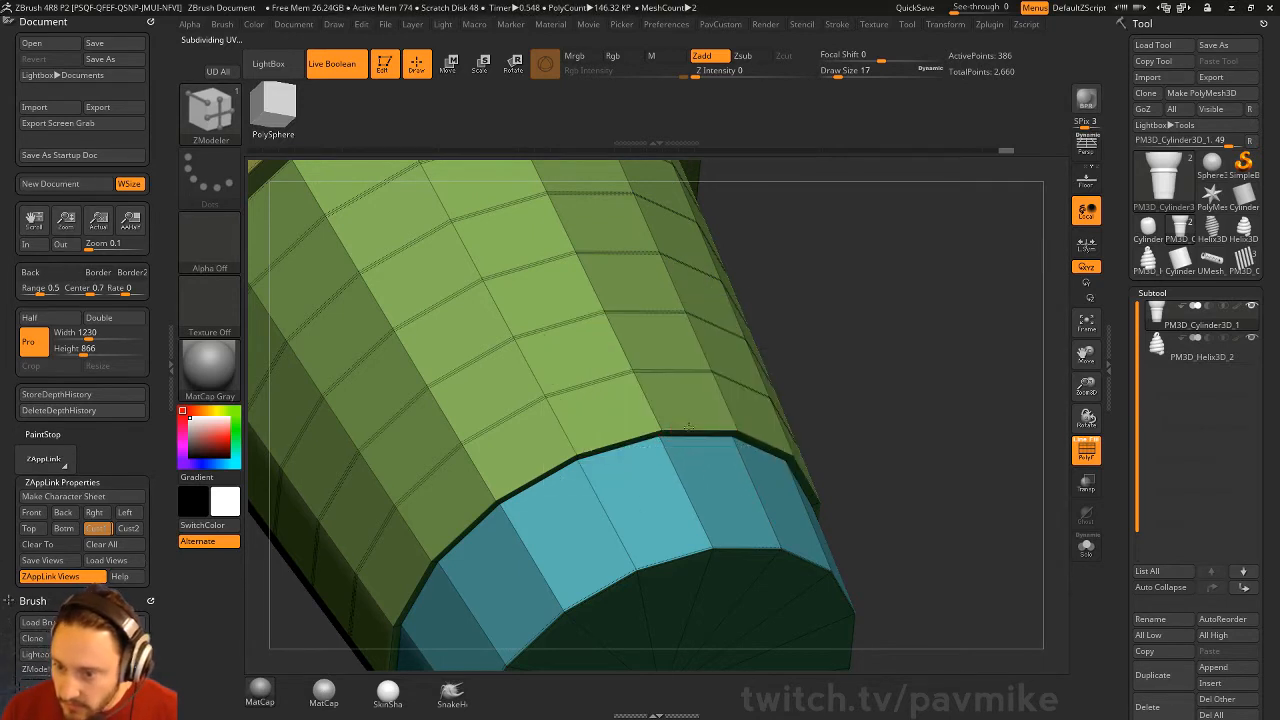
Step: Change the ZModeler edge action to Crease with EdgeLoop Complete as the target
{"action": "key", "text": "space"}
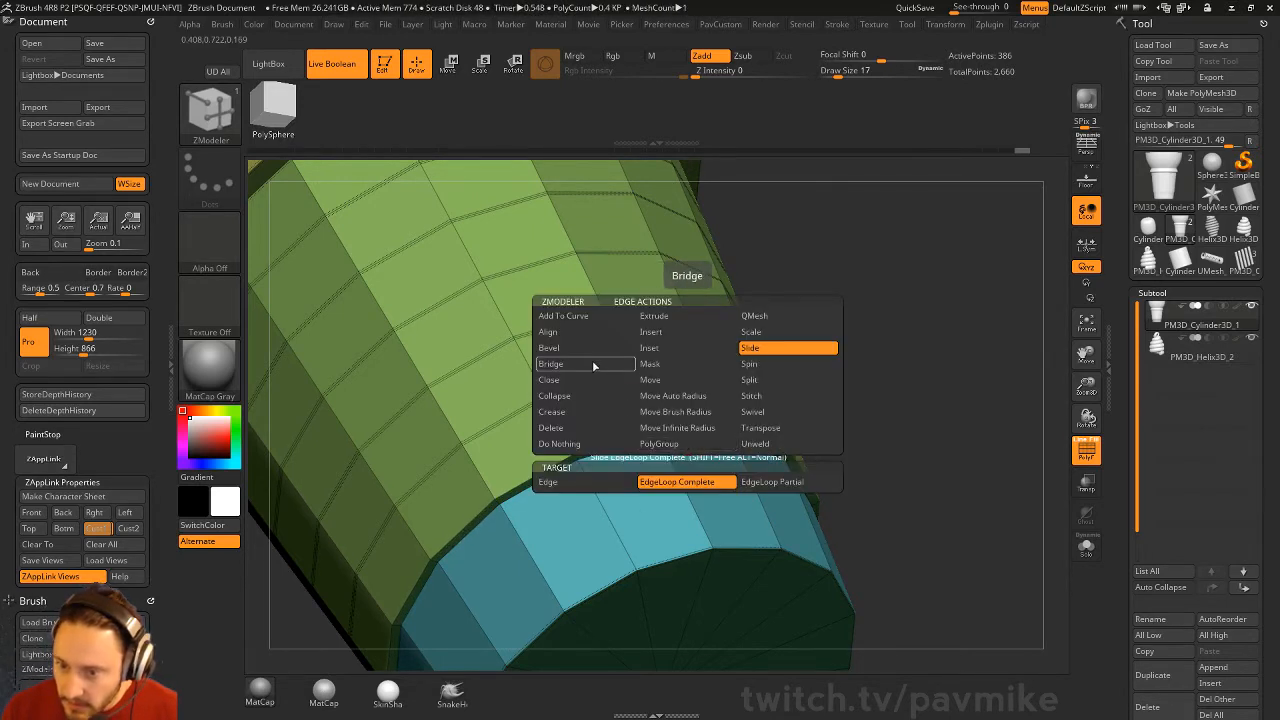
{"action": "left_click", "coordinate": [551, 411]}
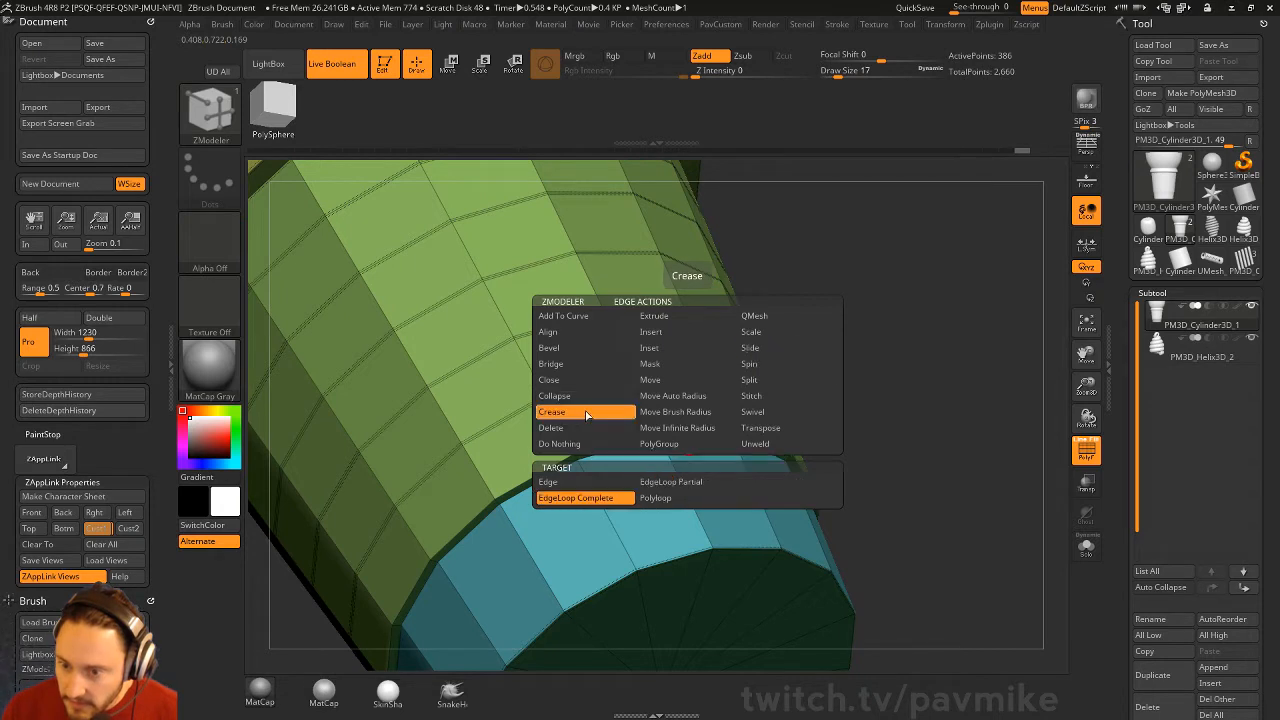
{"action": "left_click", "coordinate": [585, 499]}
Step: Insert a supporting Single EdgeLoop near the cone's base edge and check the smoothed shape
{"action": "key", "text": "space"}
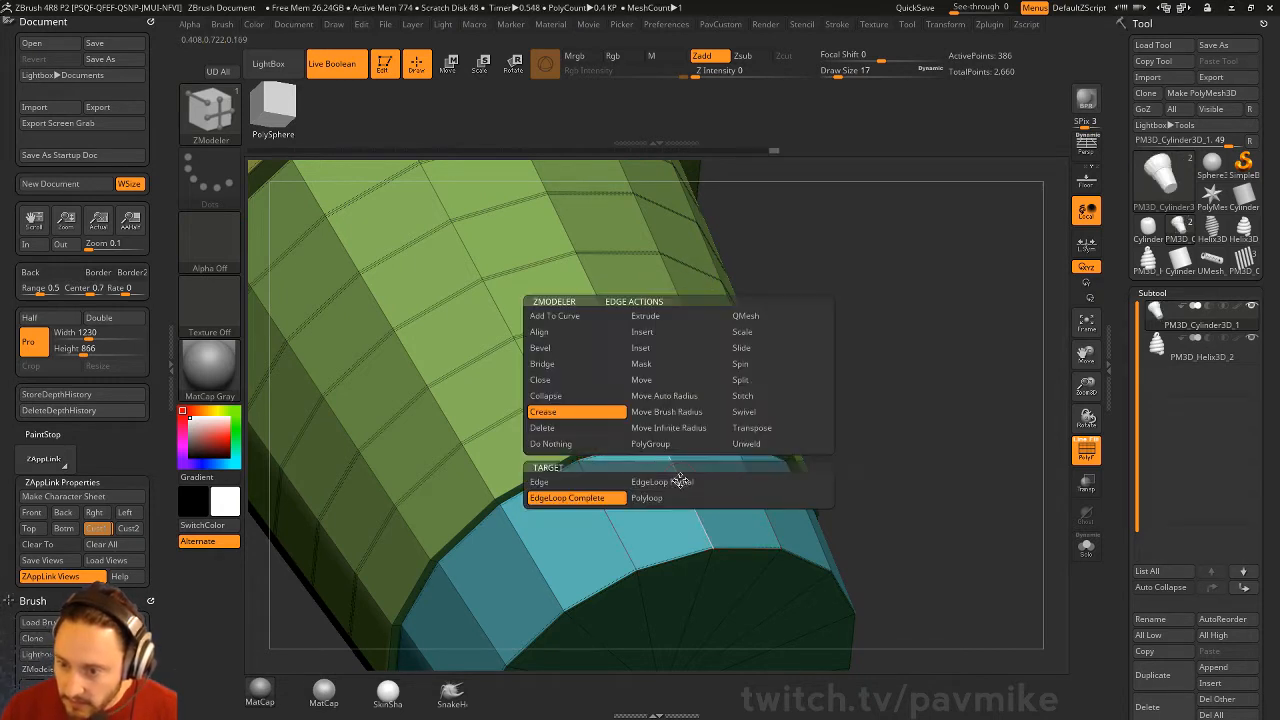
{"action": "left_click", "coordinate": [665, 334]}
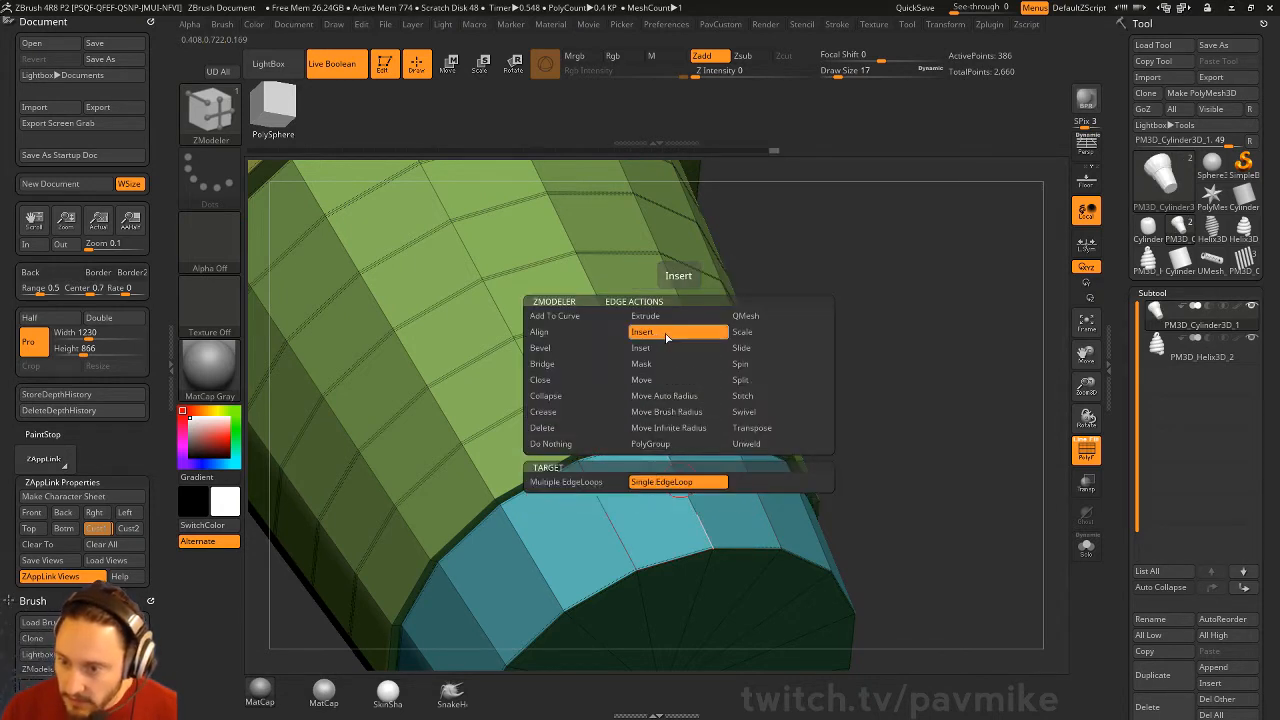
{"action": "left_click", "coordinate": [710, 541]}
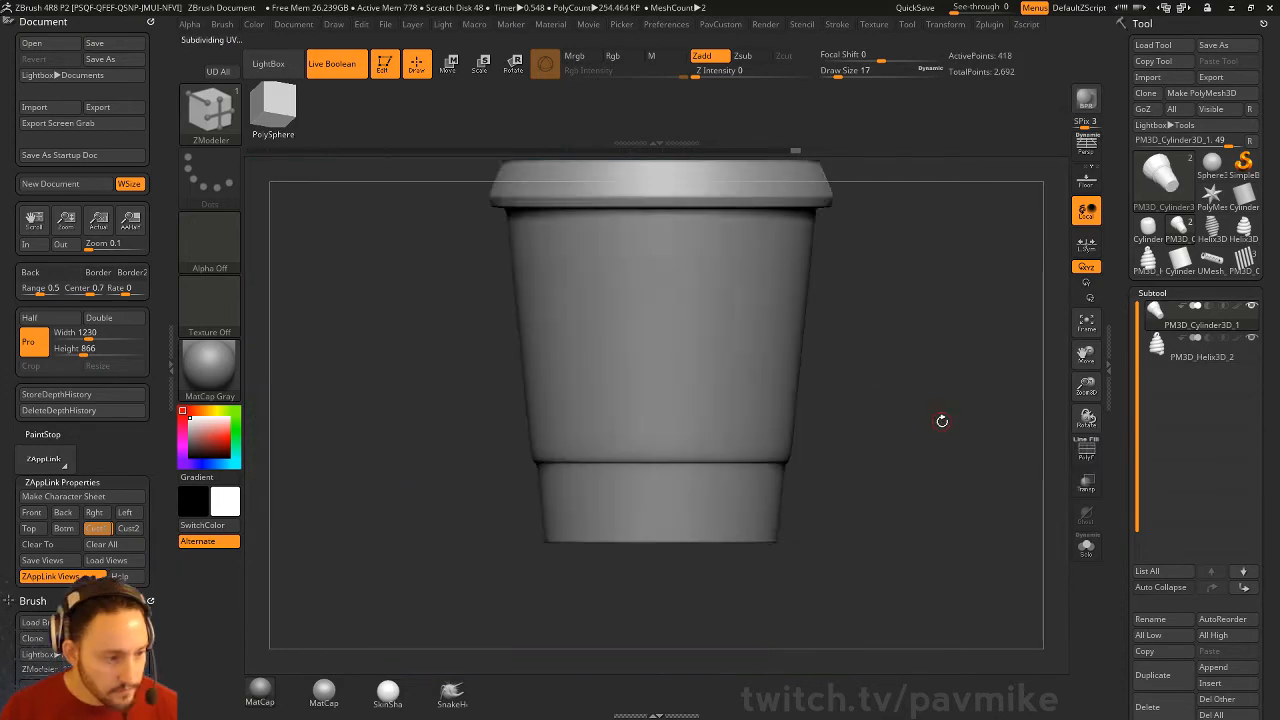
{"action": "left_click_drag", "start_coordinate": [942, 421], "coordinate": [872, 448]}
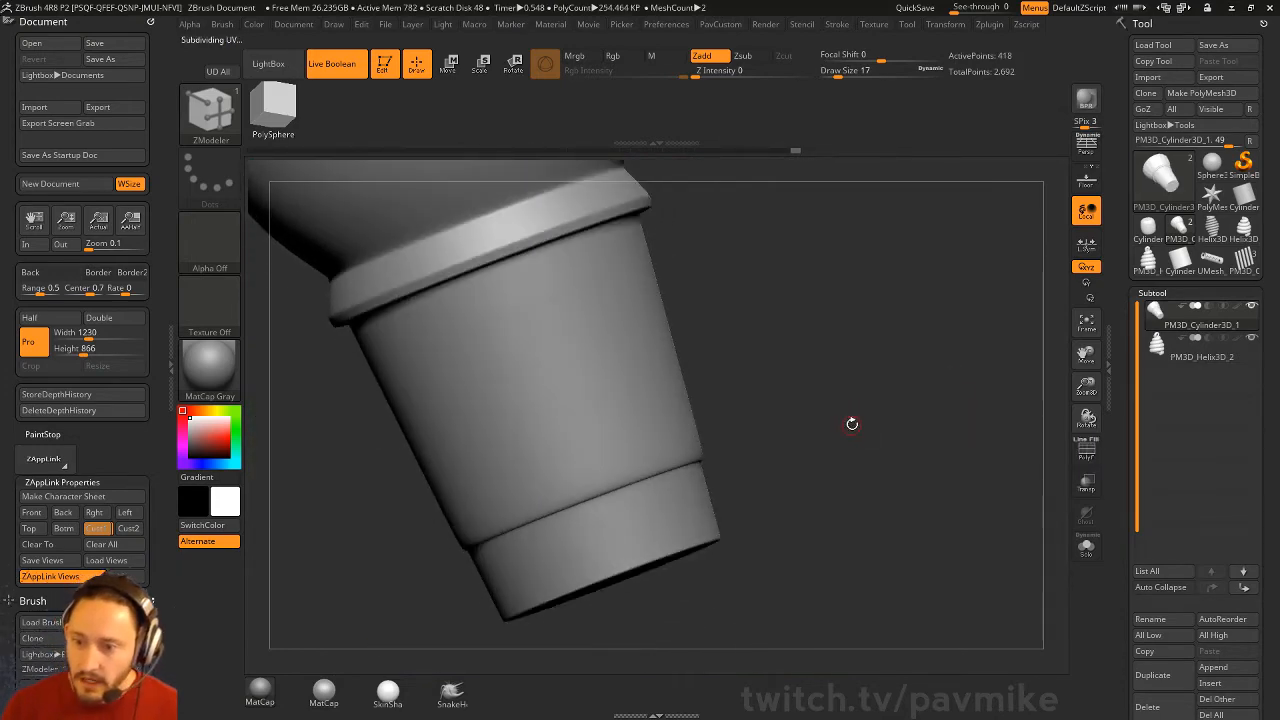
{"action": "left_click_drag", "start_coordinate": [891, 402], "coordinate": [913, 420], "text": "shift"}
Step: Show the polyframe and use the ZModeler PolyGroup edge action to assign all the lower wall's polyloops to one new polygroup
{"action": "left_click", "coordinate": [1086, 451]}
{"action": "left_click_drag", "start_coordinate": [994, 445], "coordinate": [857, 398]}
{"action": "left_click_drag", "start_coordinate": [716, 356], "coordinate": [752, 299]}
{"action": "key", "text": "ctrl+shift"}
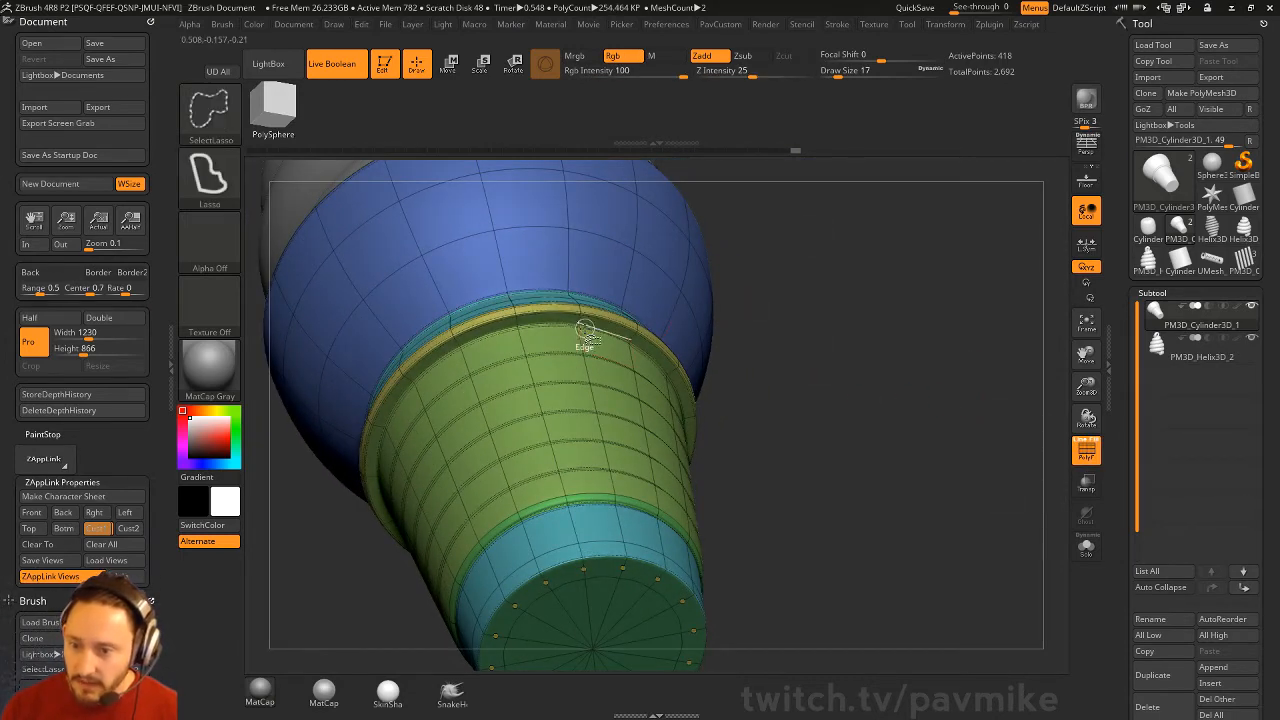
{"action": "key", "text": "space"}
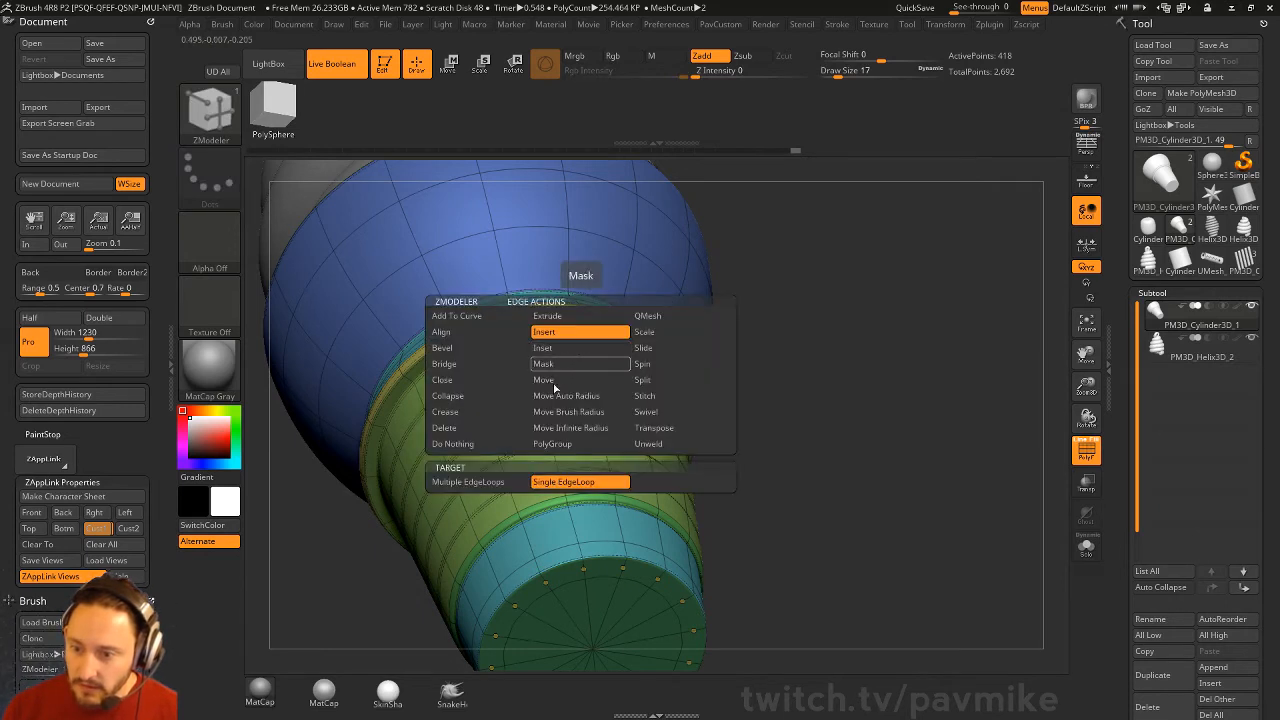
{"action": "left_click", "coordinate": [553, 444]}
{"action": "left_click", "coordinate": [579, 340]}
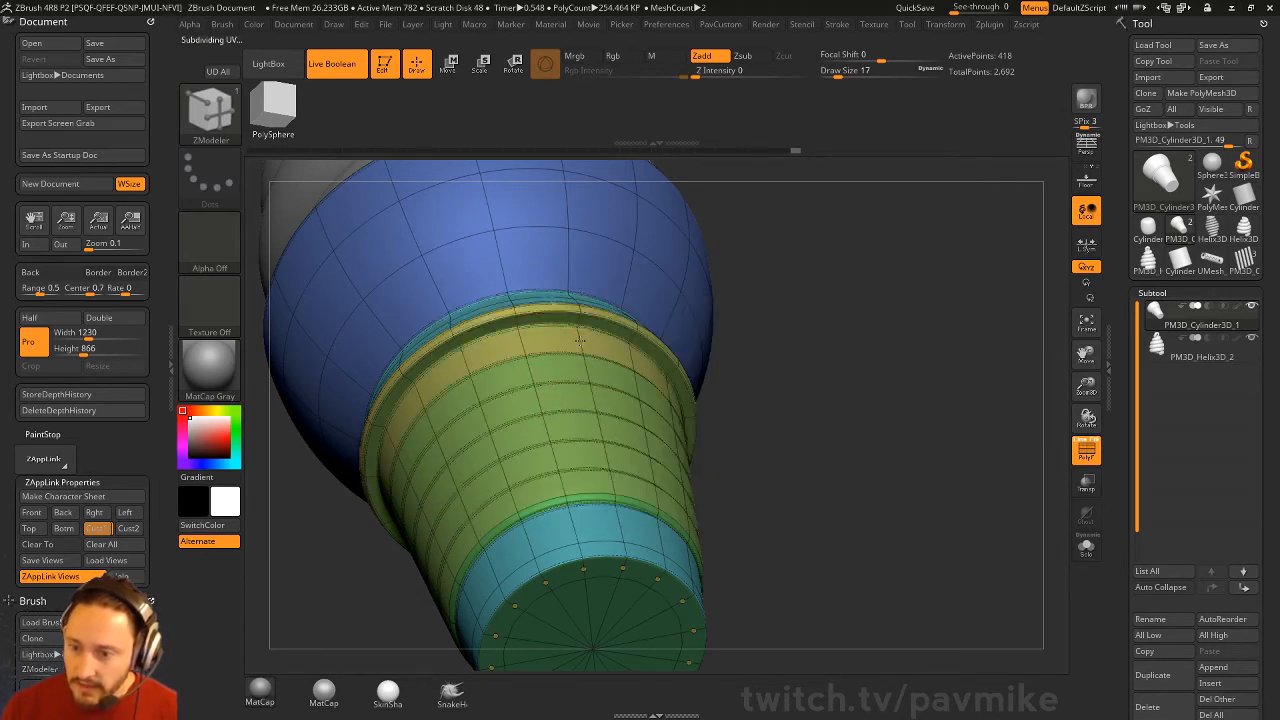
{"action": "left_click", "coordinate": [588, 392]}
{"action": "left_click", "coordinate": [591, 417]}
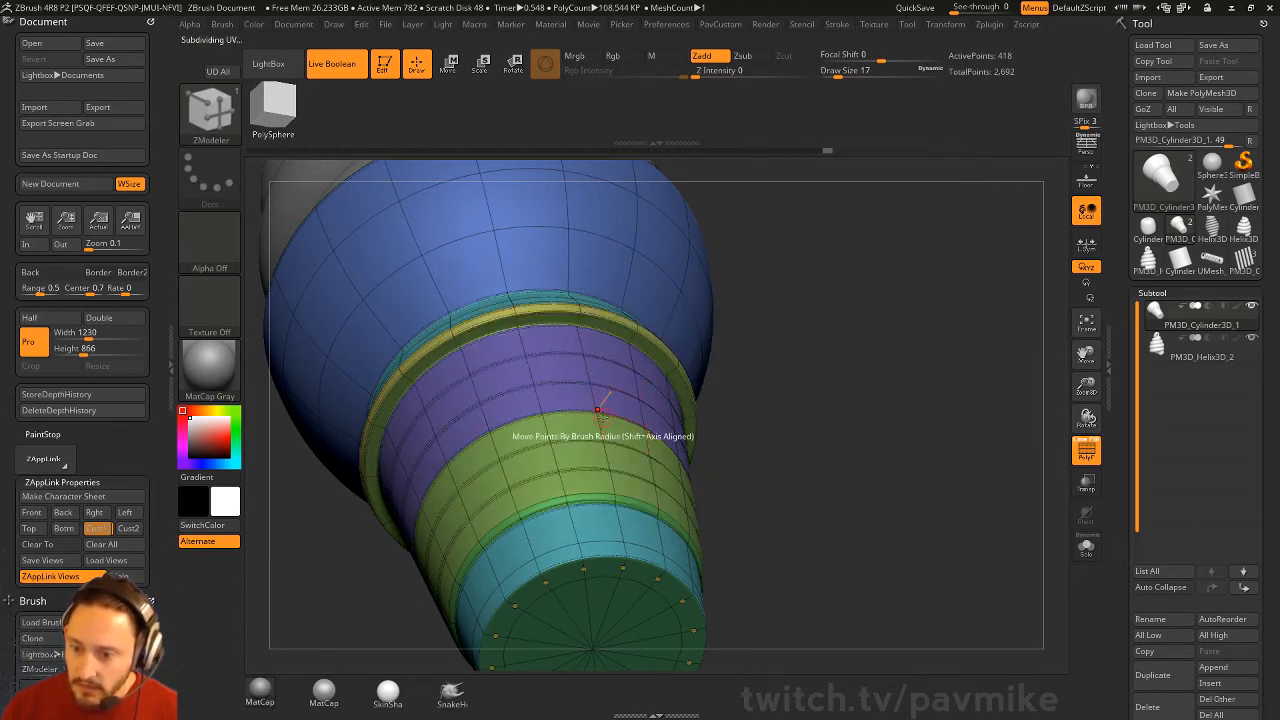
{"action": "left_click", "coordinate": [603, 443]}
{"action": "left_click", "coordinate": [611, 466]}
{"action": "left_click", "coordinate": [612, 478]}
Step: Inset every polygon of the lower wall with the ZModeler Inset action, using Polygroup All and Inset Each Poly, without dynamic subdivision
{"action": "left_click_drag", "start_coordinate": [858, 392], "coordinate": [814, 349]}
{"action": "key", "text": "space"}
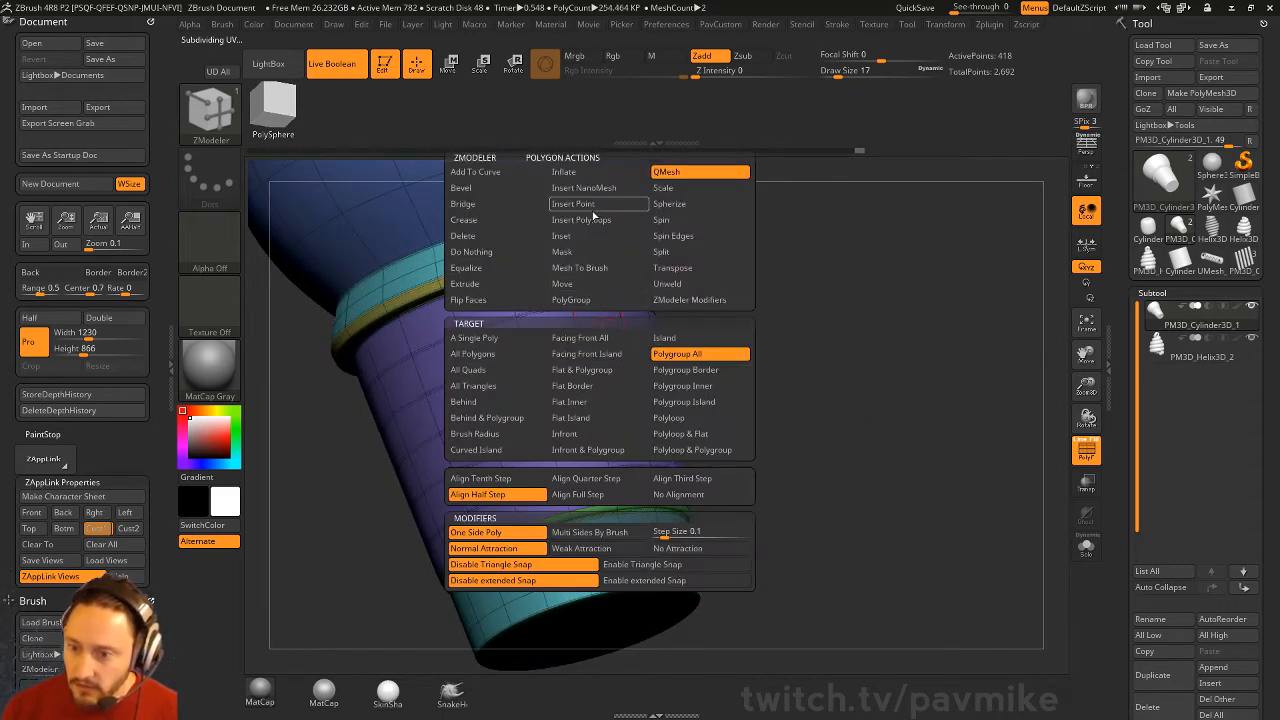
{"action": "left_click", "coordinate": [562, 236]}
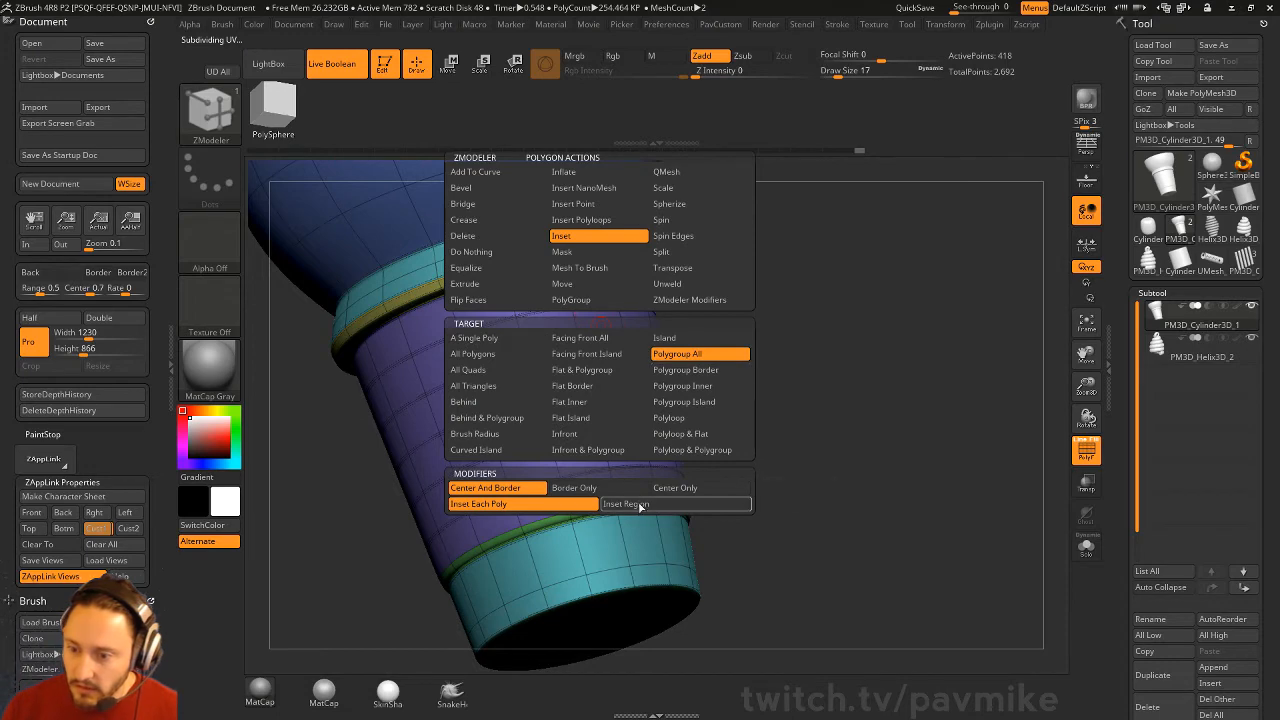
{"action": "key", "text": "shift+d"}
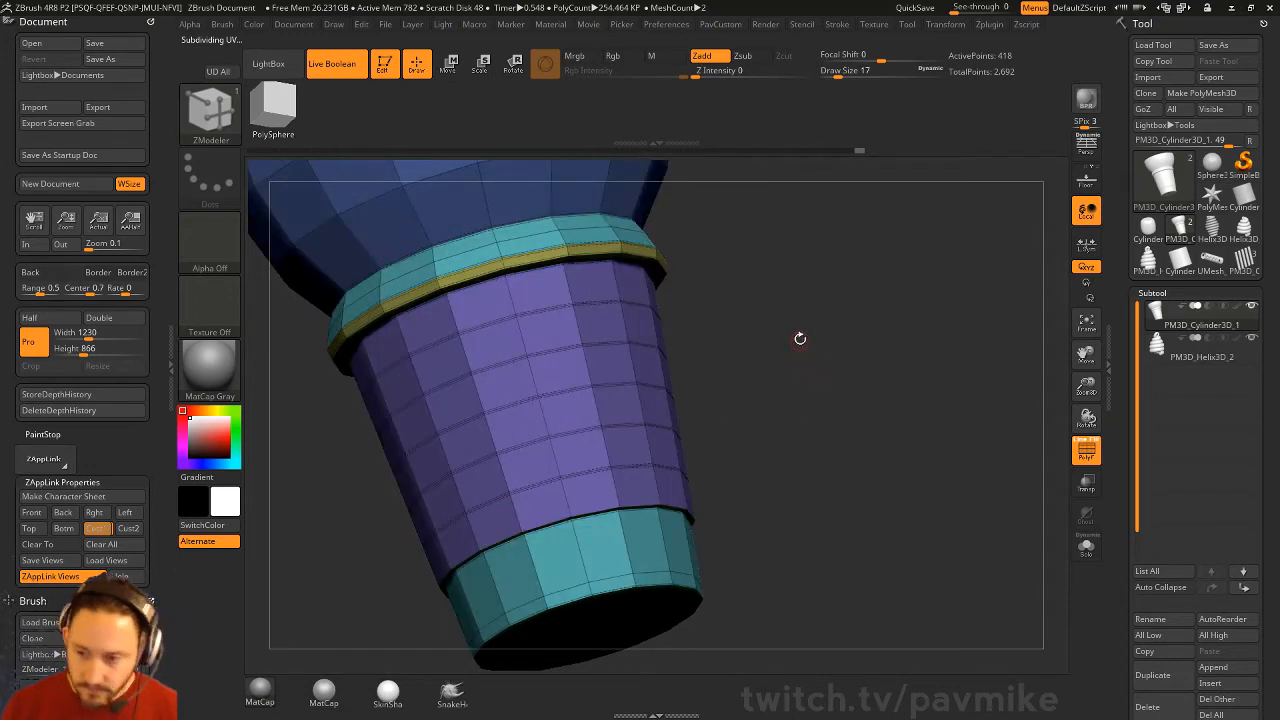
{"action": "left_click_drag", "start_coordinate": [800, 340], "coordinate": [790, 359]}
{"action": "left_click_drag", "start_coordinate": [623, 402], "coordinate": [612, 385]}
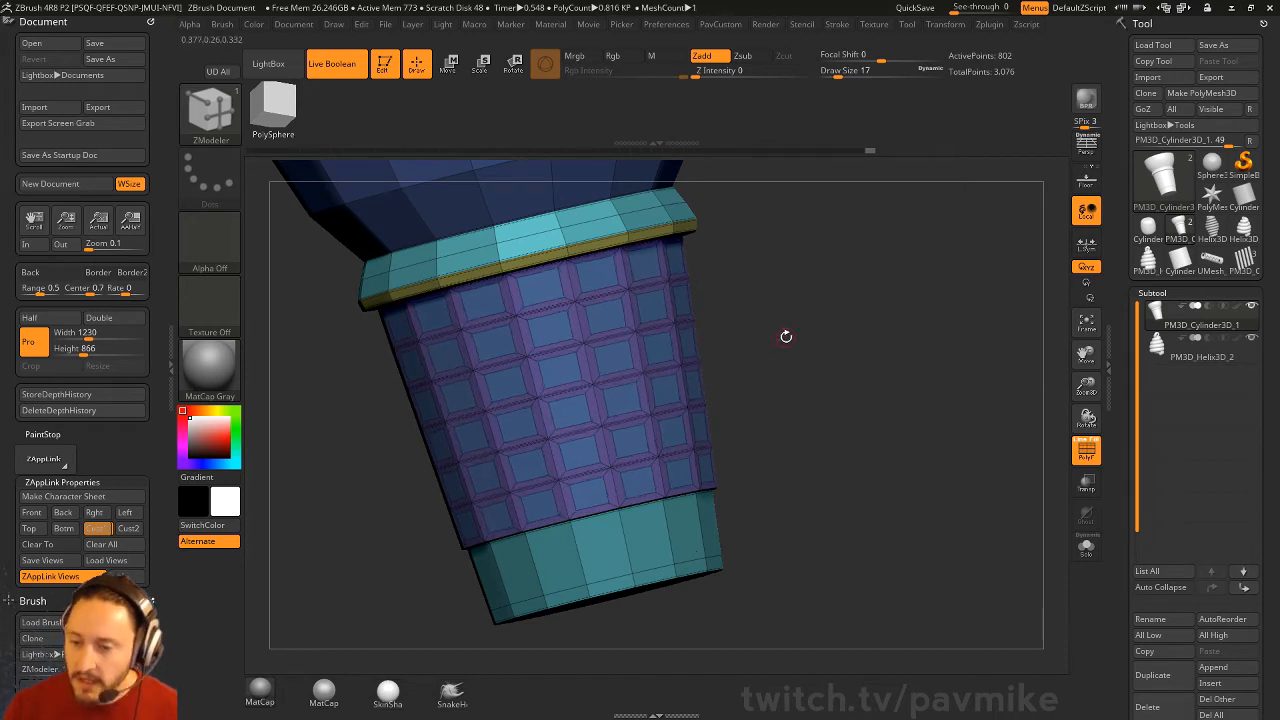
Step: Undo the wall's polygon inset and duplicate the cone subtool, showing only the copy
{"action": "left_click_drag", "start_coordinate": [789, 392], "coordinate": [738, 350]}
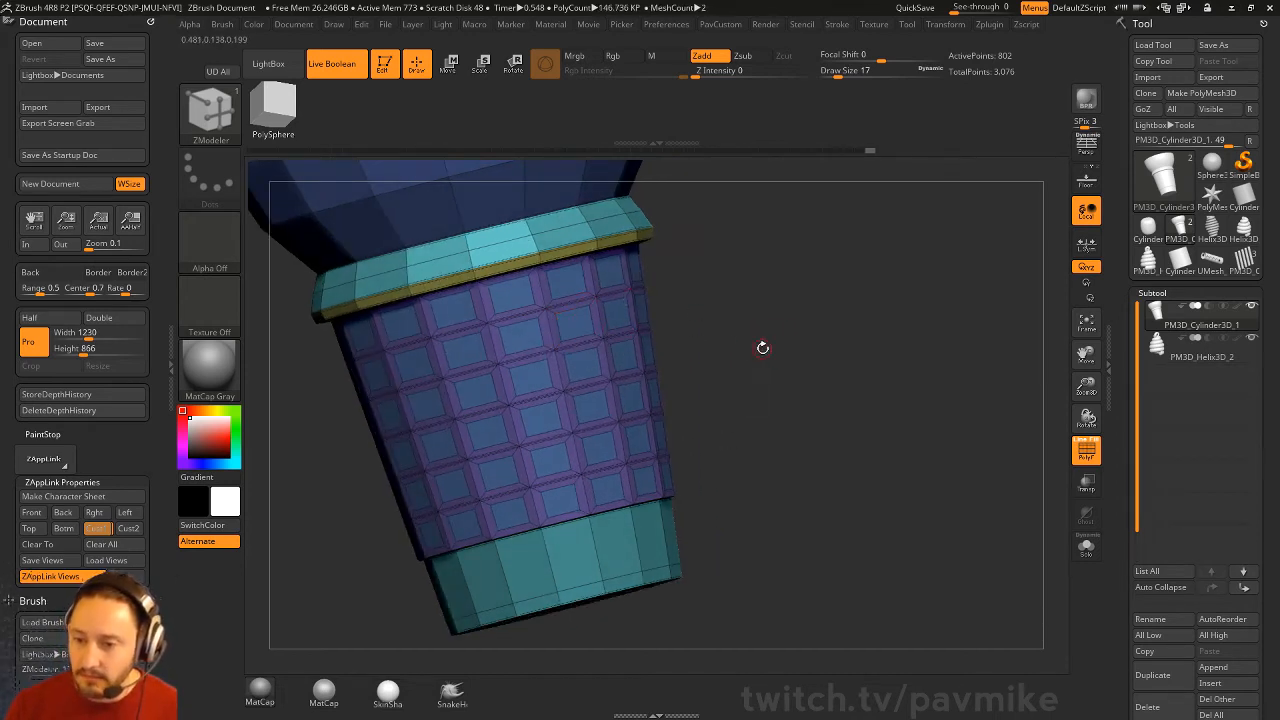
{"action": "left_click_drag", "start_coordinate": [788, 382], "coordinate": [662, 291]}
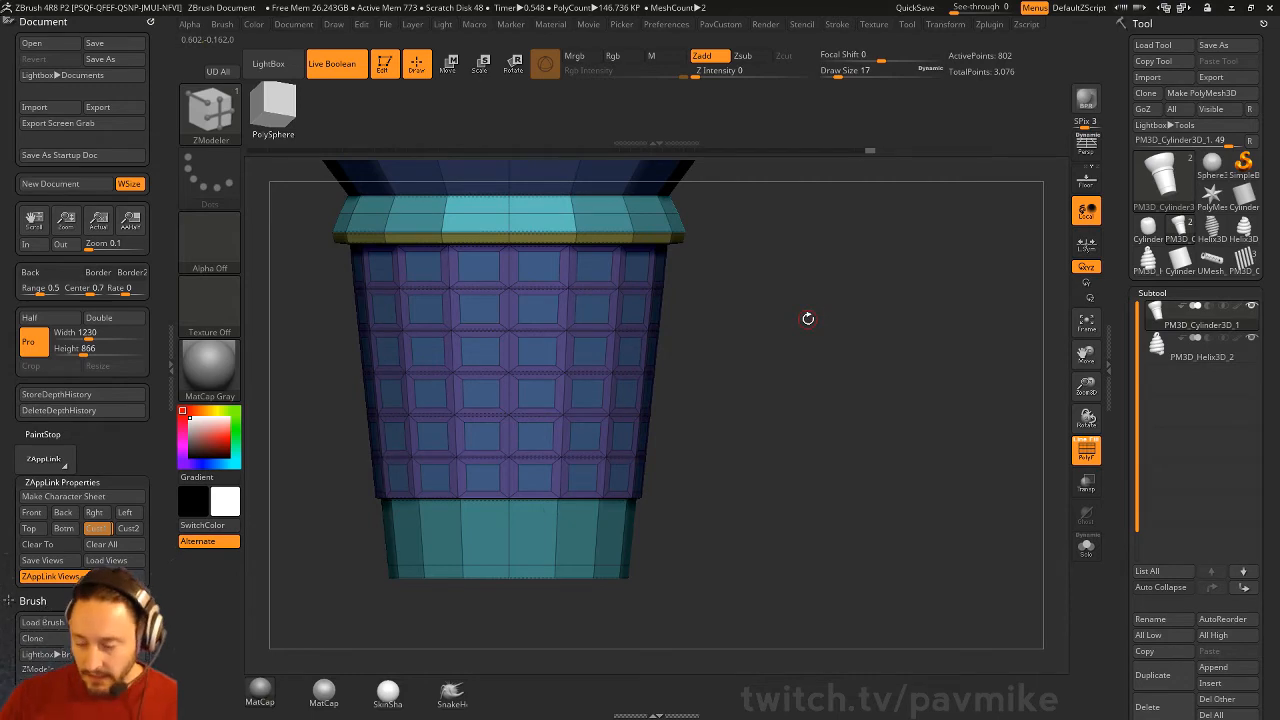
{"action": "left_click_drag", "start_coordinate": [868, 368], "coordinate": [822, 324]}
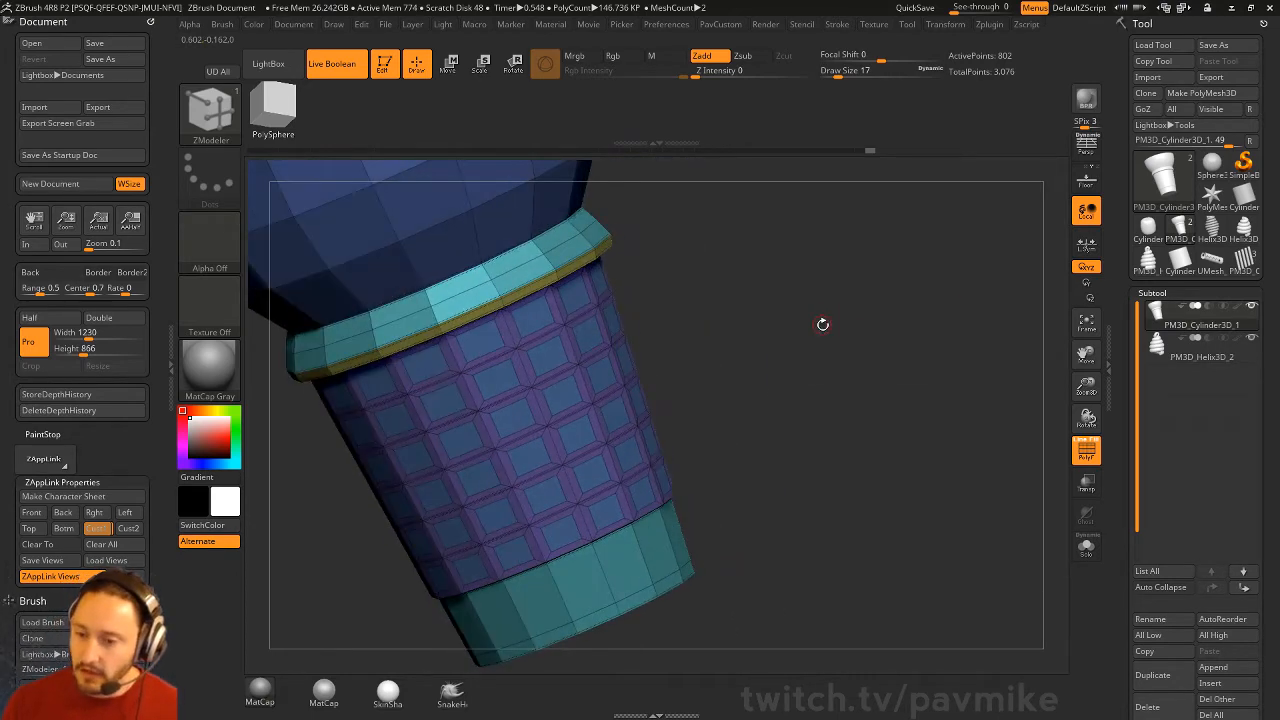
{"action": "key", "text": "ctrl+z"}
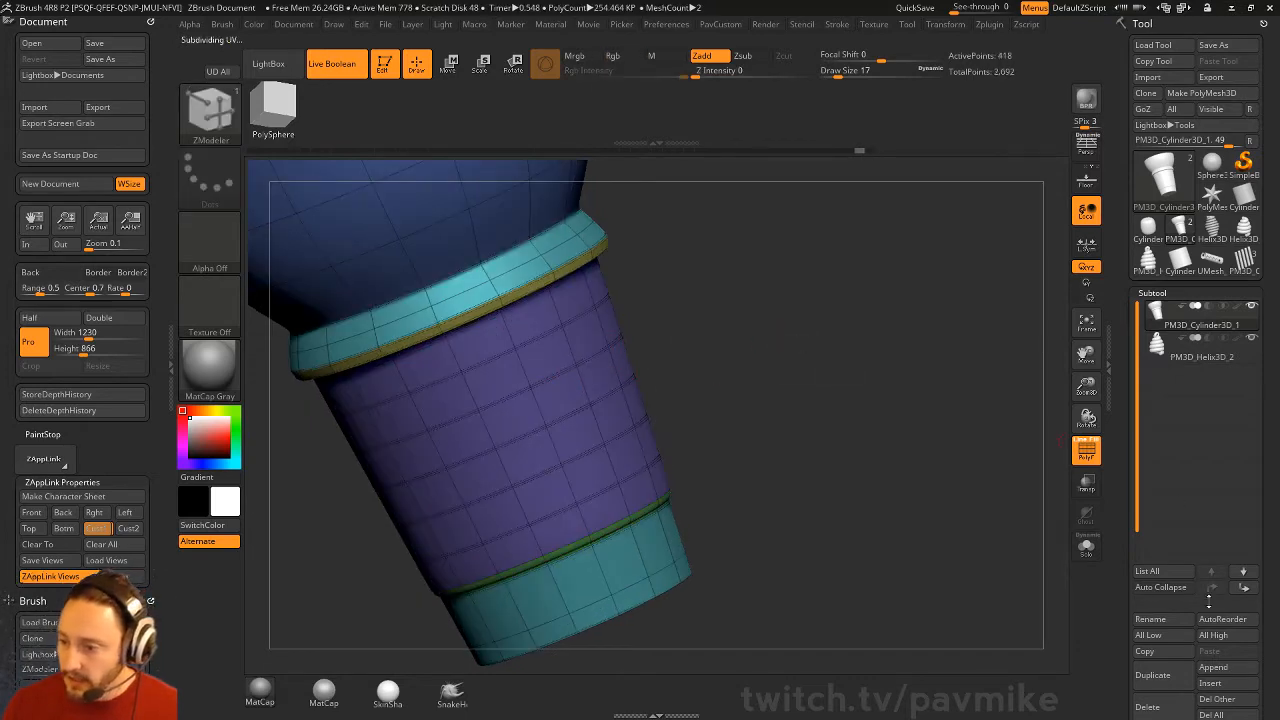
{"action": "left_click", "coordinate": [1172, 672]}
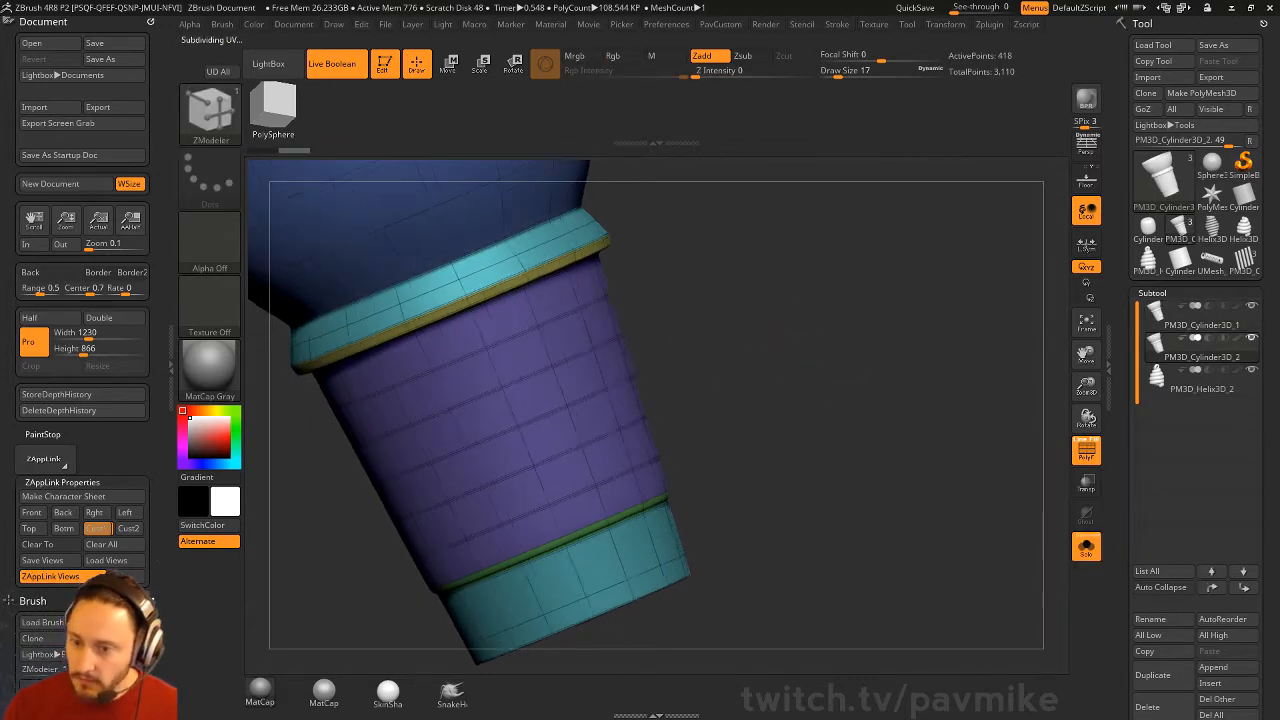
Step: Inset each lower wall polygon of the duplicate with dynamic subdivision off, leaving narrow strips between the panels
{"action": "left_click", "coordinate": [566, 299]}
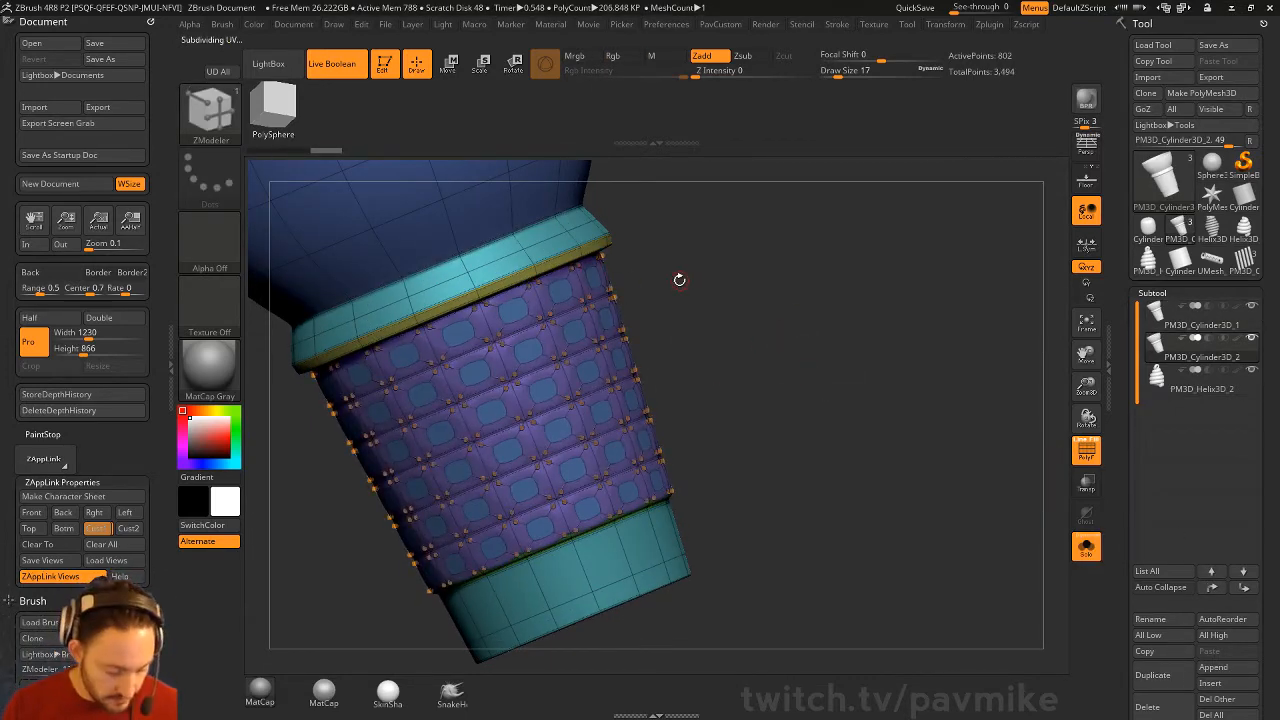
{"action": "key", "text": "ctrl+z"}
{"action": "key", "text": "shift+d"}
{"action": "left_click_drag", "start_coordinate": [674, 285], "coordinate": [672, 312], "text": "alt"}
{"action": "left_click", "coordinate": [557, 299]}
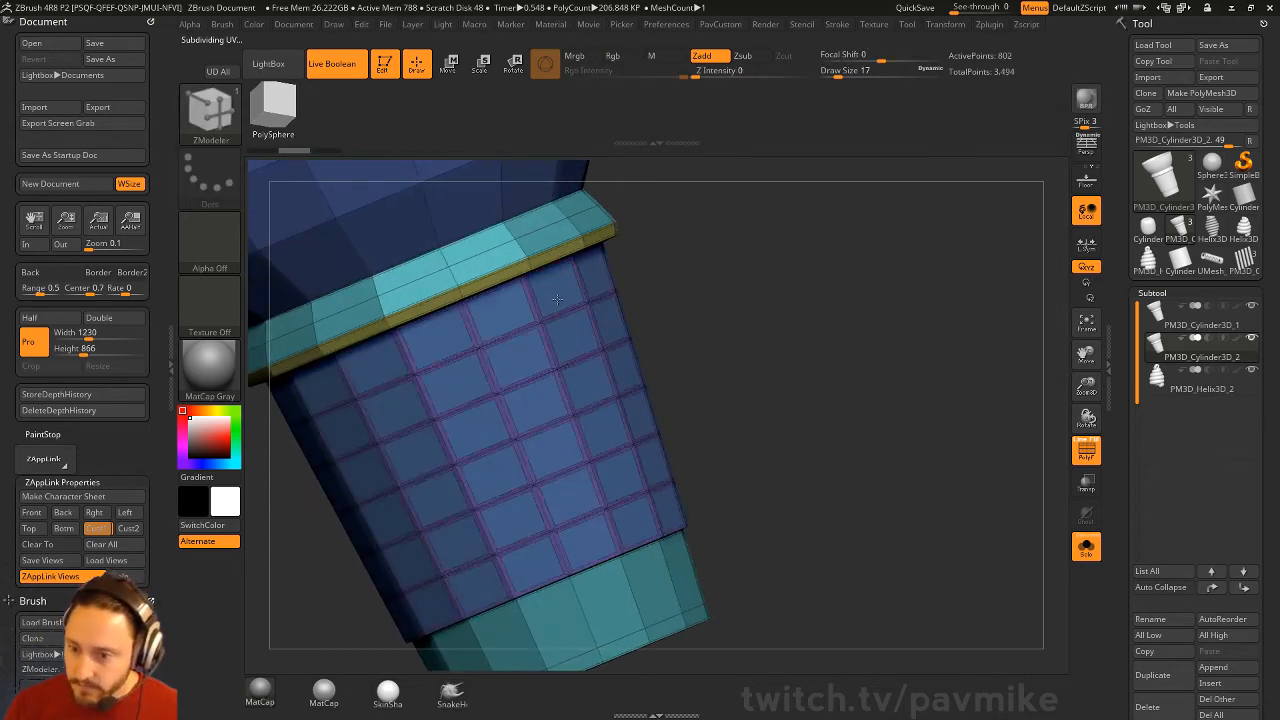
{"action": "left_click_drag", "start_coordinate": [557, 299], "coordinate": [556, 304]}
{"action": "left_click_drag", "start_coordinate": [670, 295], "coordinate": [701, 273]}
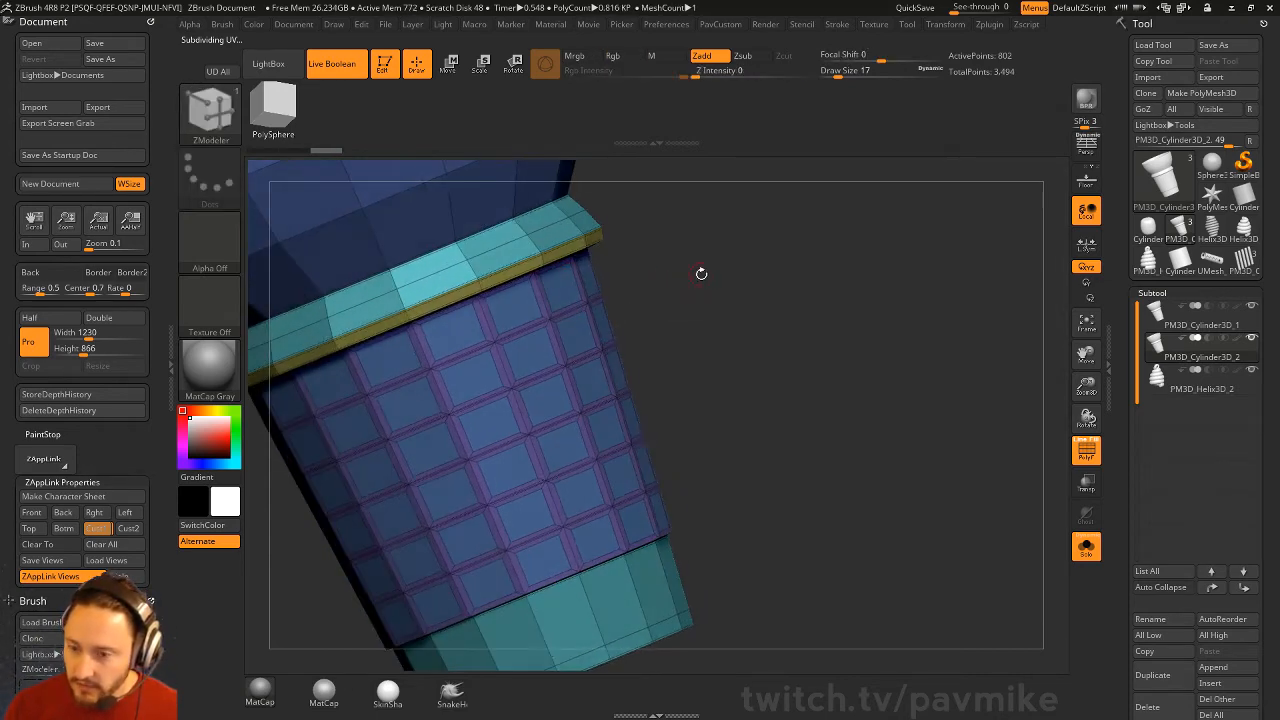
Step: Switch the selection brush to SelectRect, isolate the inset panels of the lower wall and delete the hidden geometry
{"action": "key", "text": "ctrl+shift"}
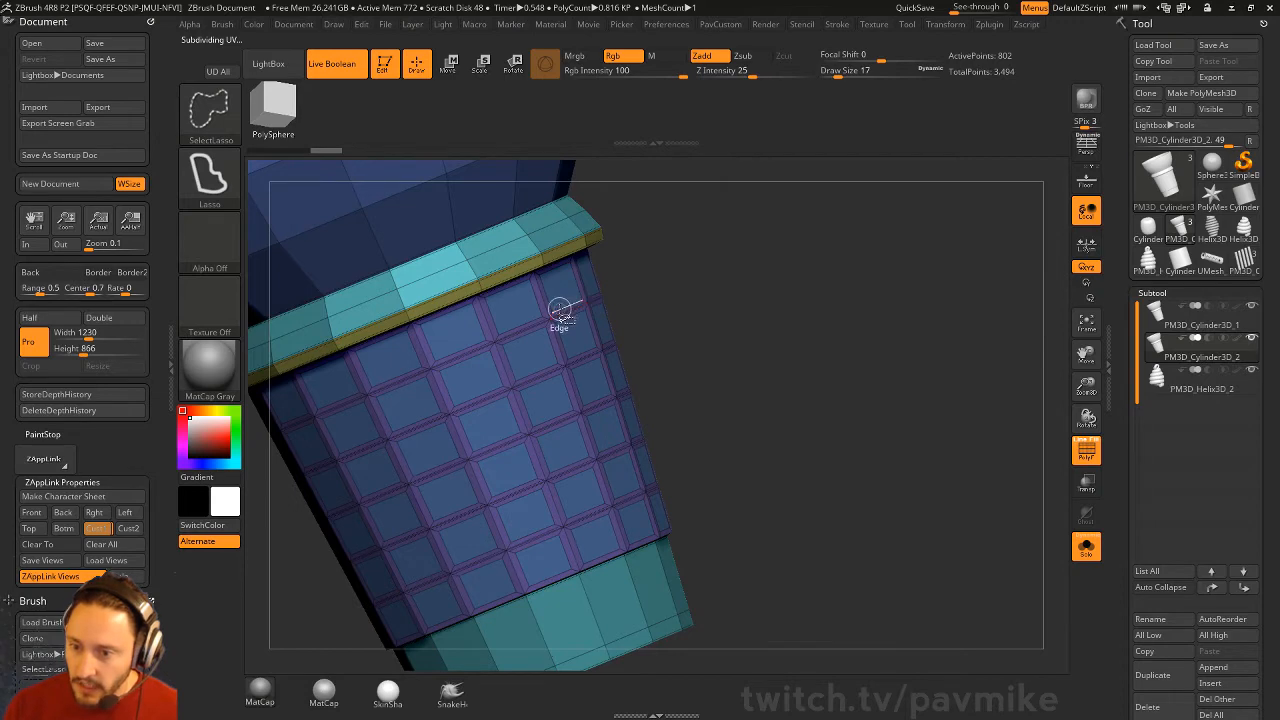
{"action": "left_click", "coordinate": [559, 309], "text": "ctrl+shift"}
{"action": "left_click", "coordinate": [662, 285], "text": "ctrl+shift"}
{"action": "left_click", "coordinate": [225, 112], "text": "ctrl+shift"}
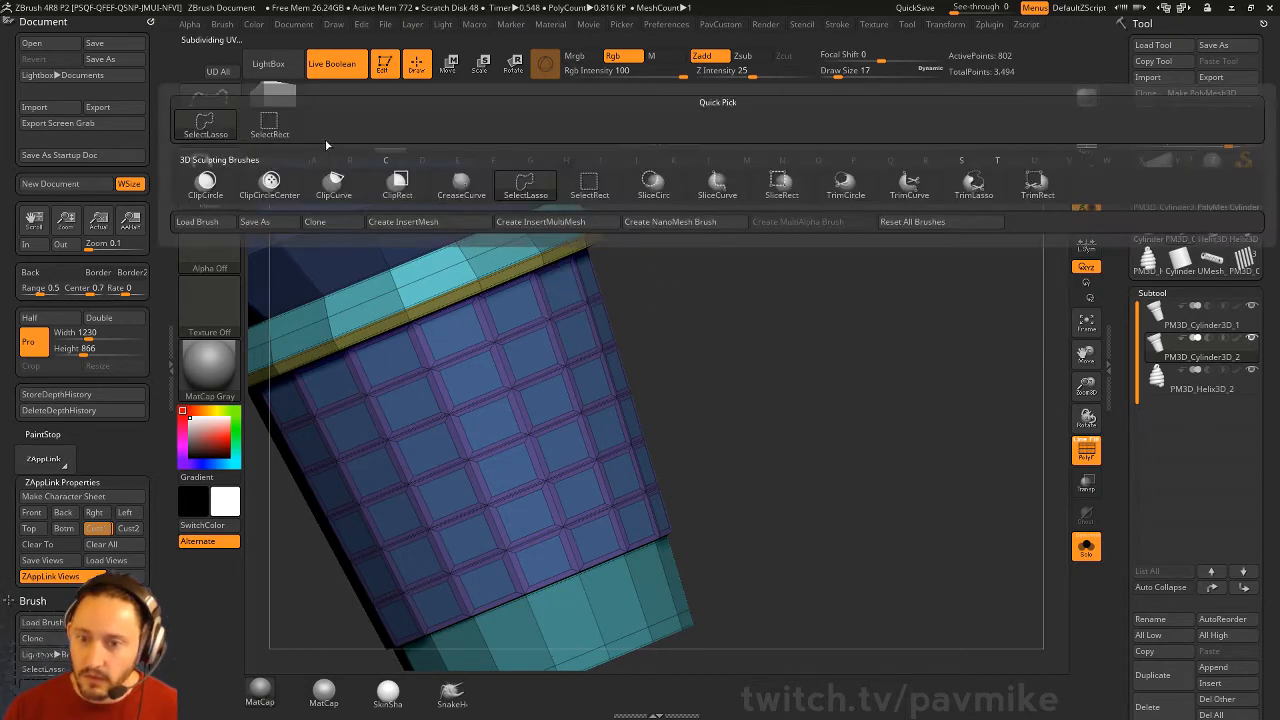
{"action": "left_click", "coordinate": [588, 180], "text": "ctrl+shift"}
{"action": "left_click", "coordinate": [553, 317], "text": "ctrl+shift"}
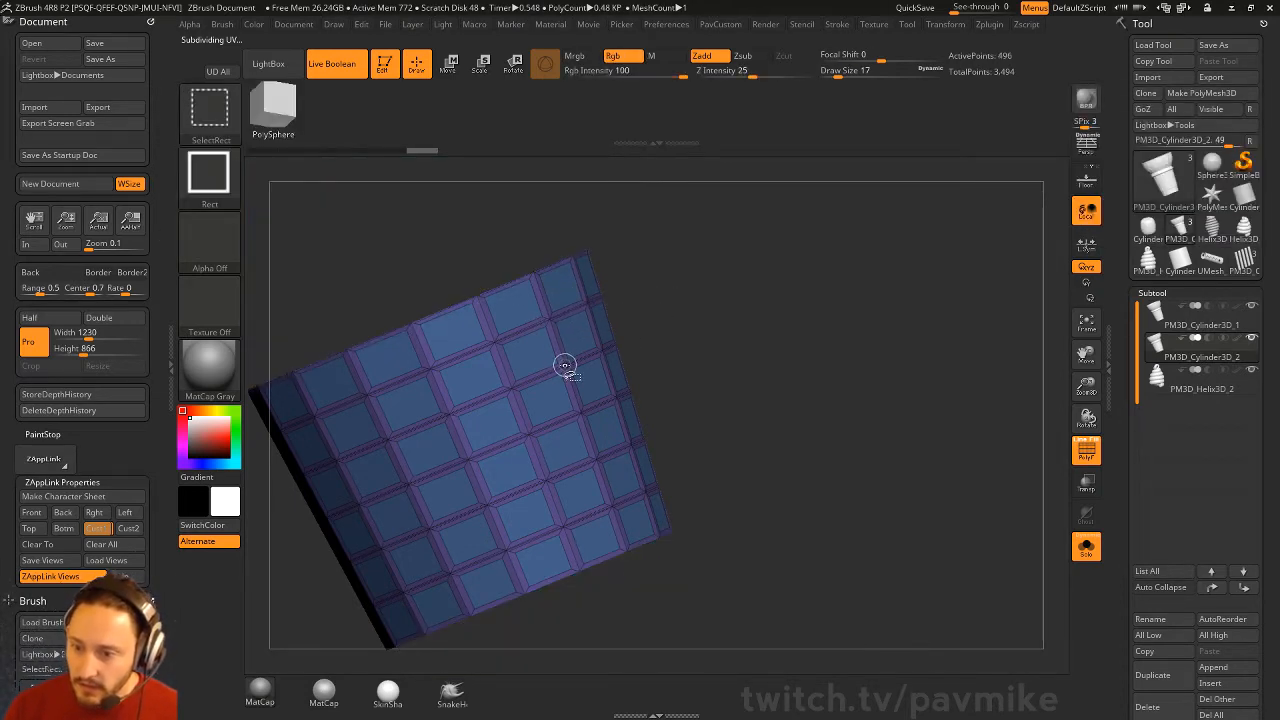
{"action": "left_click", "coordinate": [564, 366], "text": "ctrl+shift"}
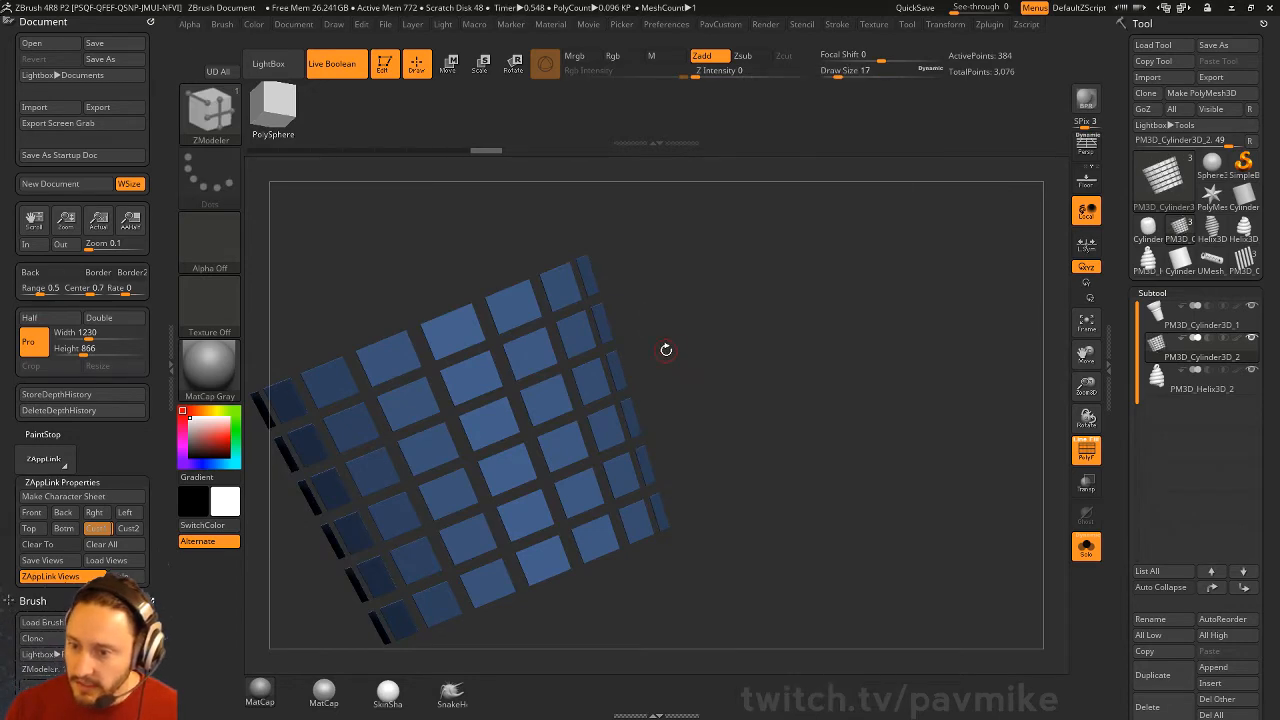
Step: Extrude the isolated panels outward into solid blocks with the ZModeler QMesh polygon action
{"action": "key", "text": "space"}
{"action": "left_click", "coordinate": [654, 172]}
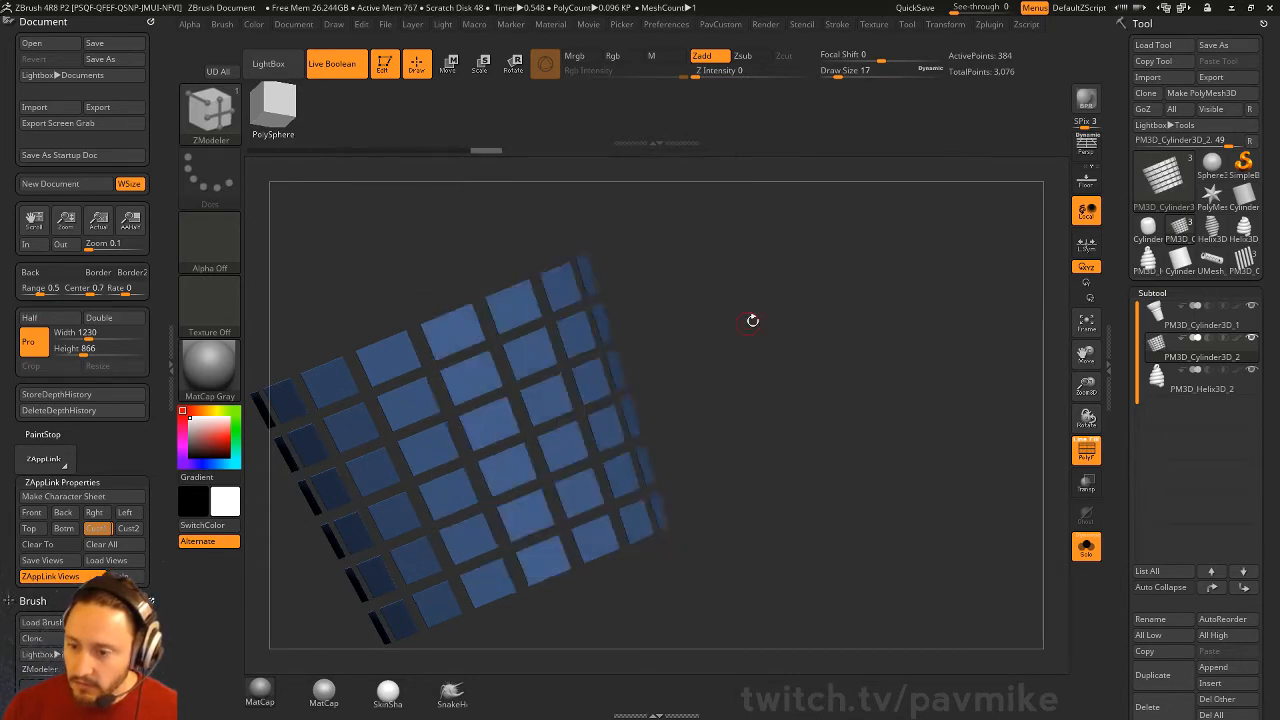
{"action": "left_click_drag", "start_coordinate": [784, 280], "coordinate": [776, 296]}
{"action": "left_click_drag", "start_coordinate": [540, 350], "coordinate": [578, 344]}
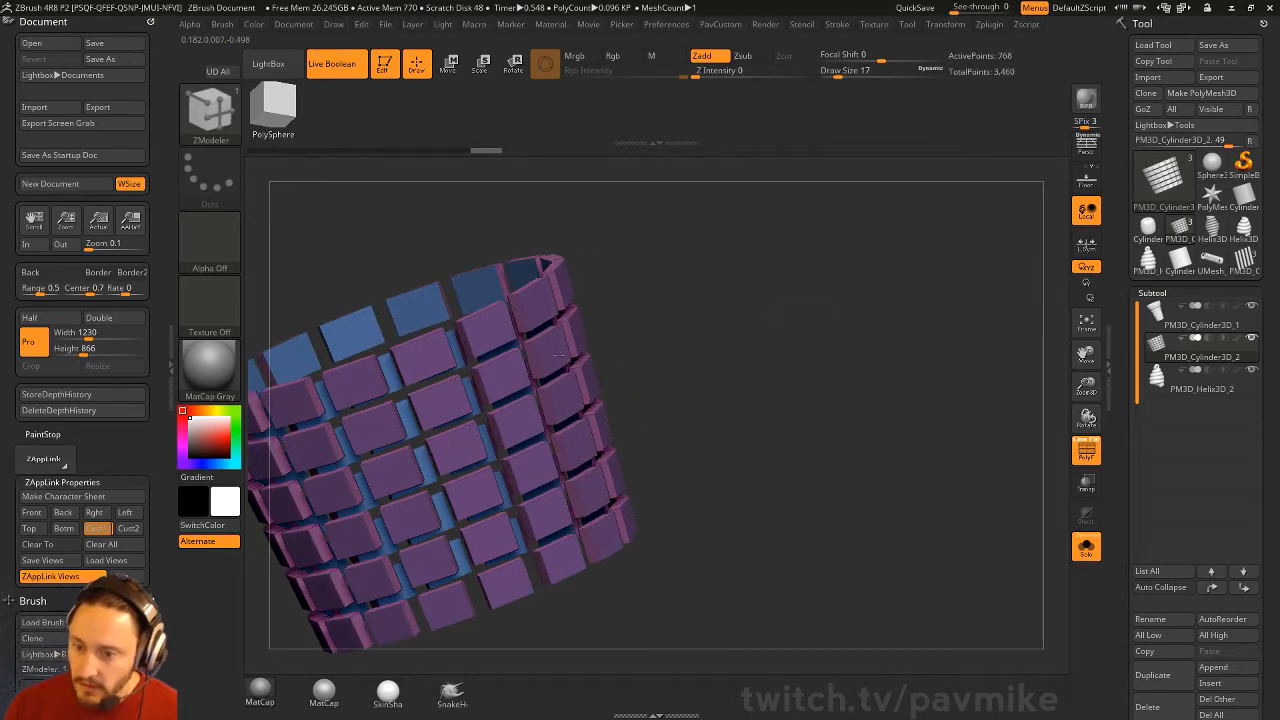
{"action": "left_click_drag", "start_coordinate": [726, 300], "coordinate": [770, 390], "text": "alt"}
Step: Turn off Solo and check how the extruded blocks sit against the cone's lower wall
{"action": "left_click", "coordinate": [1086, 547]}
{"action": "left_click_drag", "start_coordinate": [885, 359], "coordinate": [820, 385]}
{"action": "left_click_drag", "start_coordinate": [757, 290], "coordinate": [804, 333], "text": "alt"}
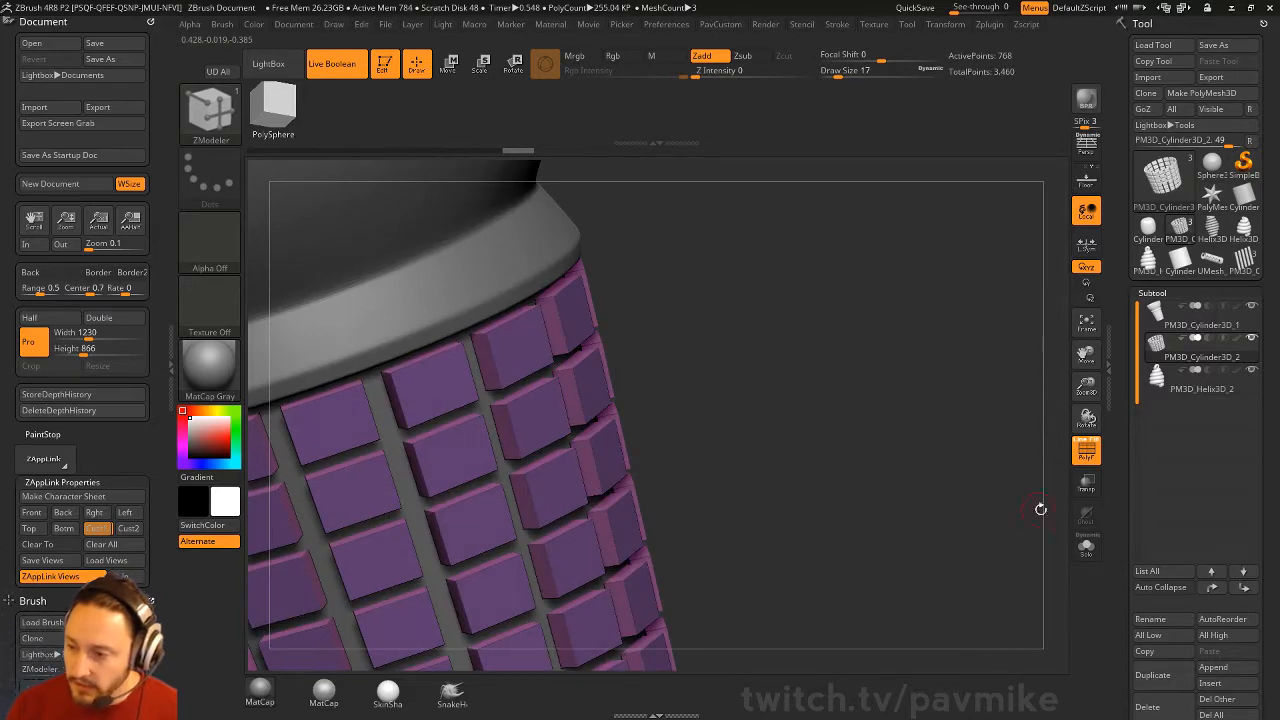
{"action": "left_click_drag", "start_coordinate": [962, 474], "coordinate": [1000, 385]}
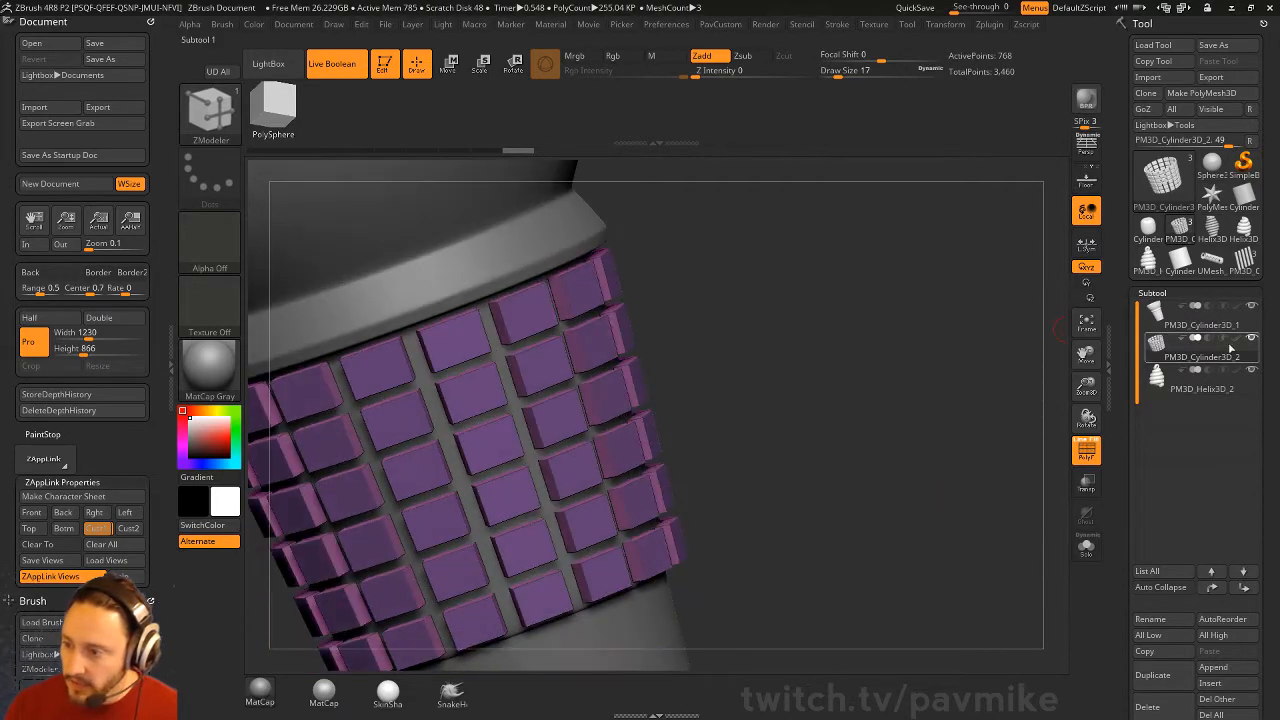
Step: Set the block subtool to Live Boolean subtraction and hide the polyframe to check the cut on the cone
{"action": "mouse_move", "coordinate": [1210, 355]}
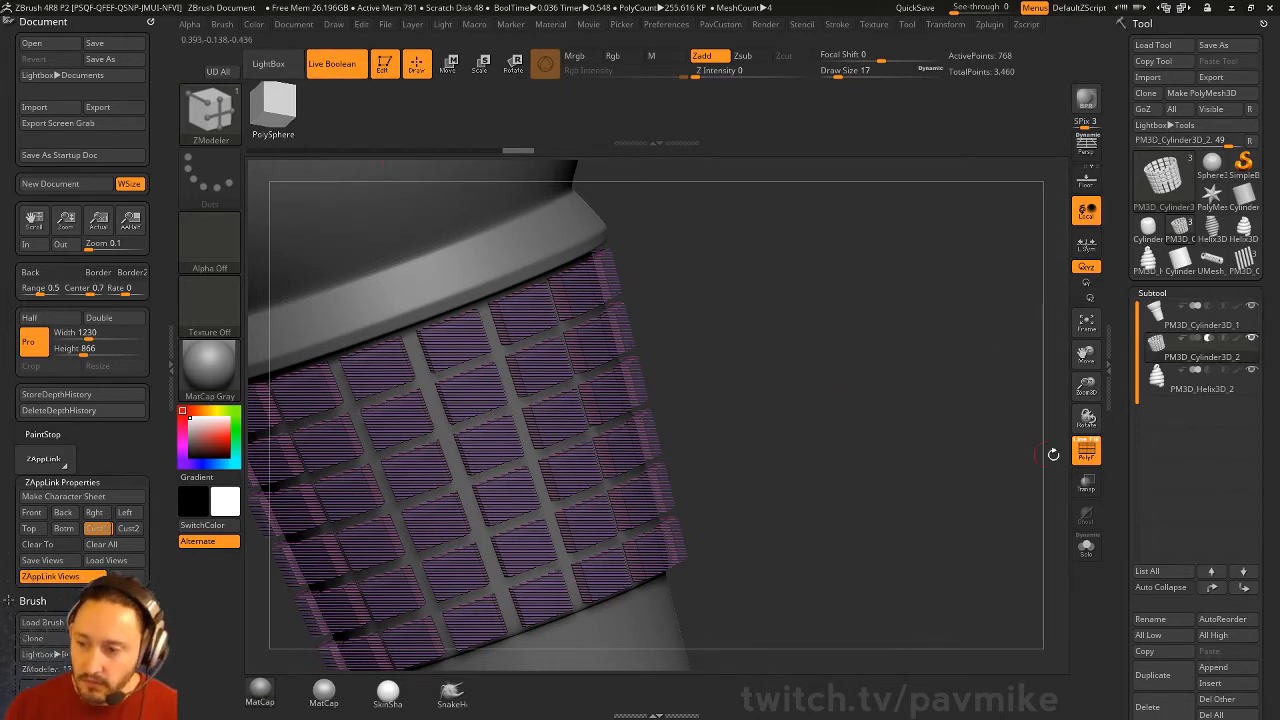
{"action": "left_click", "coordinate": [1086, 451]}
{"action": "left_click_drag", "start_coordinate": [1011, 423], "coordinate": [915, 405]}
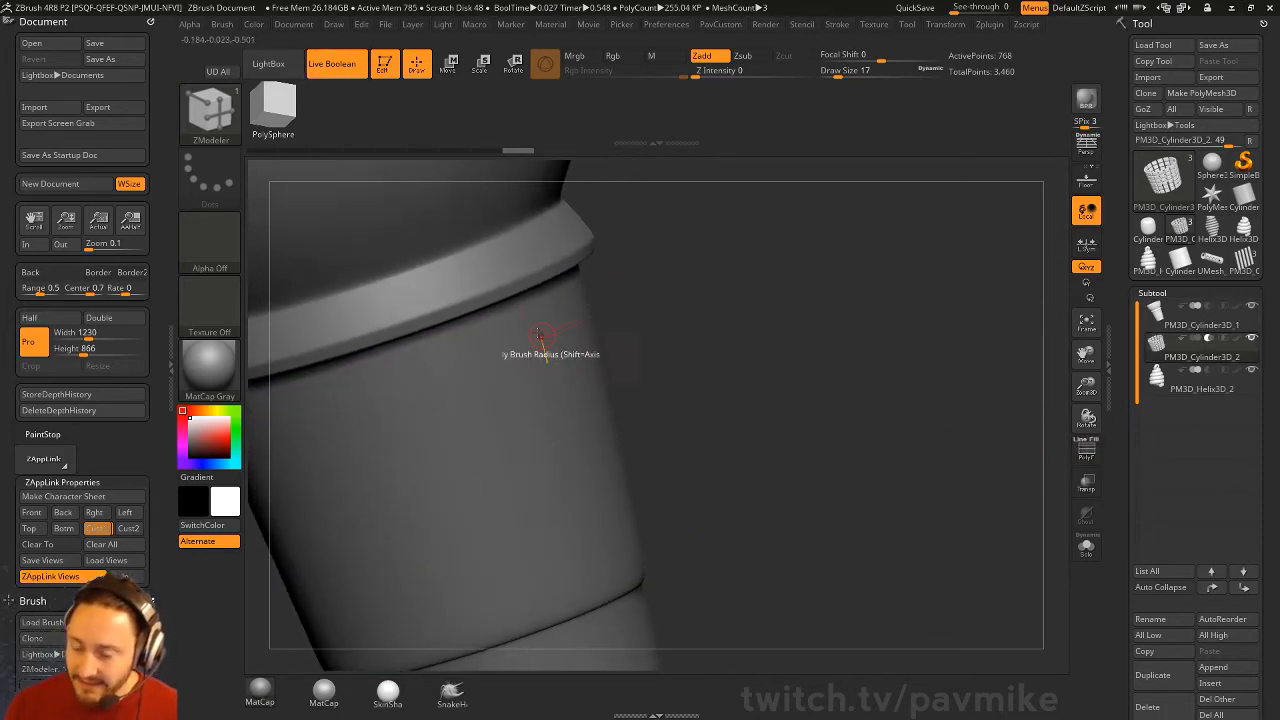
Step: Isolate the block subtool and extend the blocks' inner faces toward the cone's axis with the ZModeler QMesh Polygroup All action
{"action": "left_click", "coordinate": [1086, 545]}
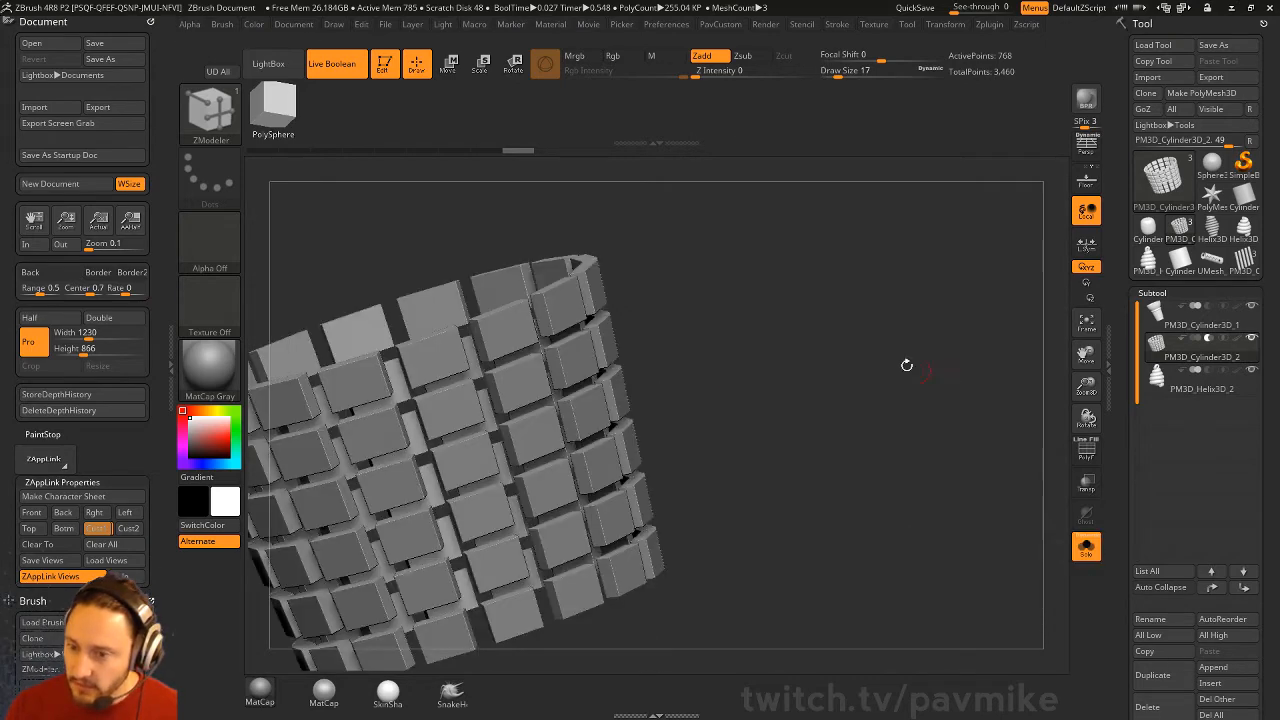
{"action": "left_click_drag", "start_coordinate": [906, 362], "coordinate": [1000, 436]}
{"action": "key", "text": "shift+f"}
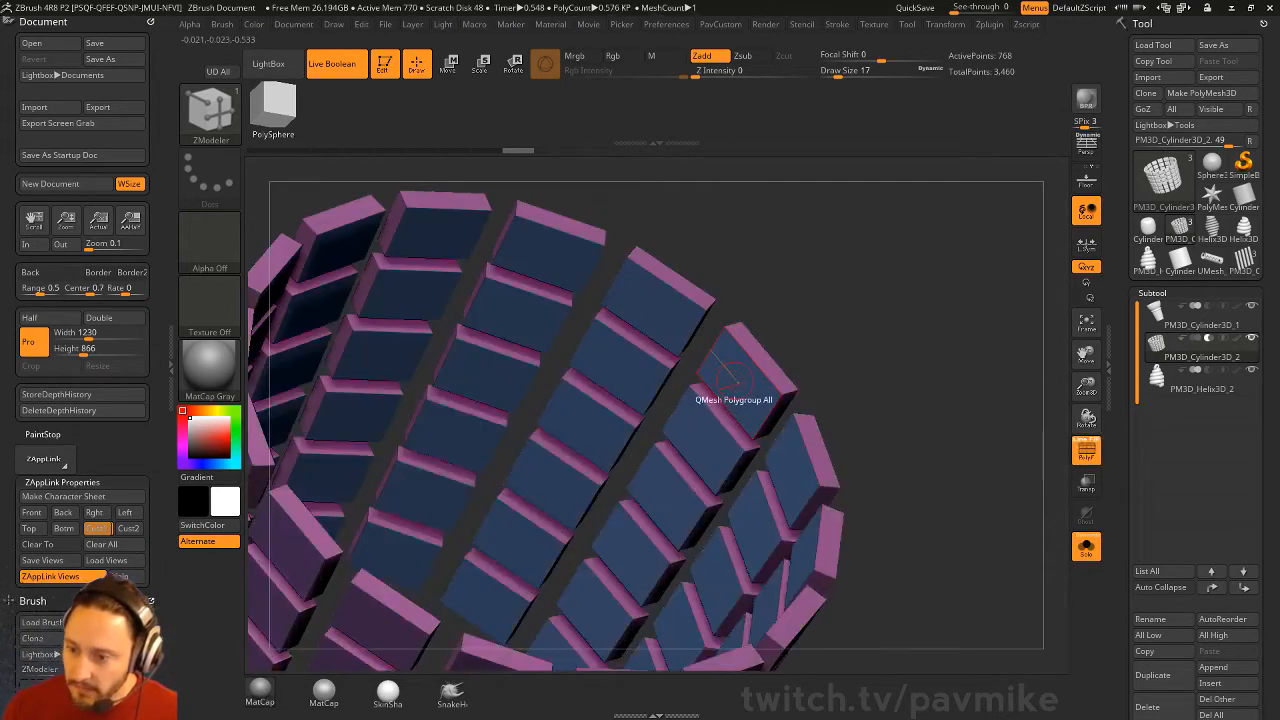
{"action": "left_click_drag", "start_coordinate": [737, 382], "coordinate": [724, 392]}
{"action": "right_click_drag", "start_coordinate": [832, 373], "coordinate": [850, 310], "text": "ctrl"}
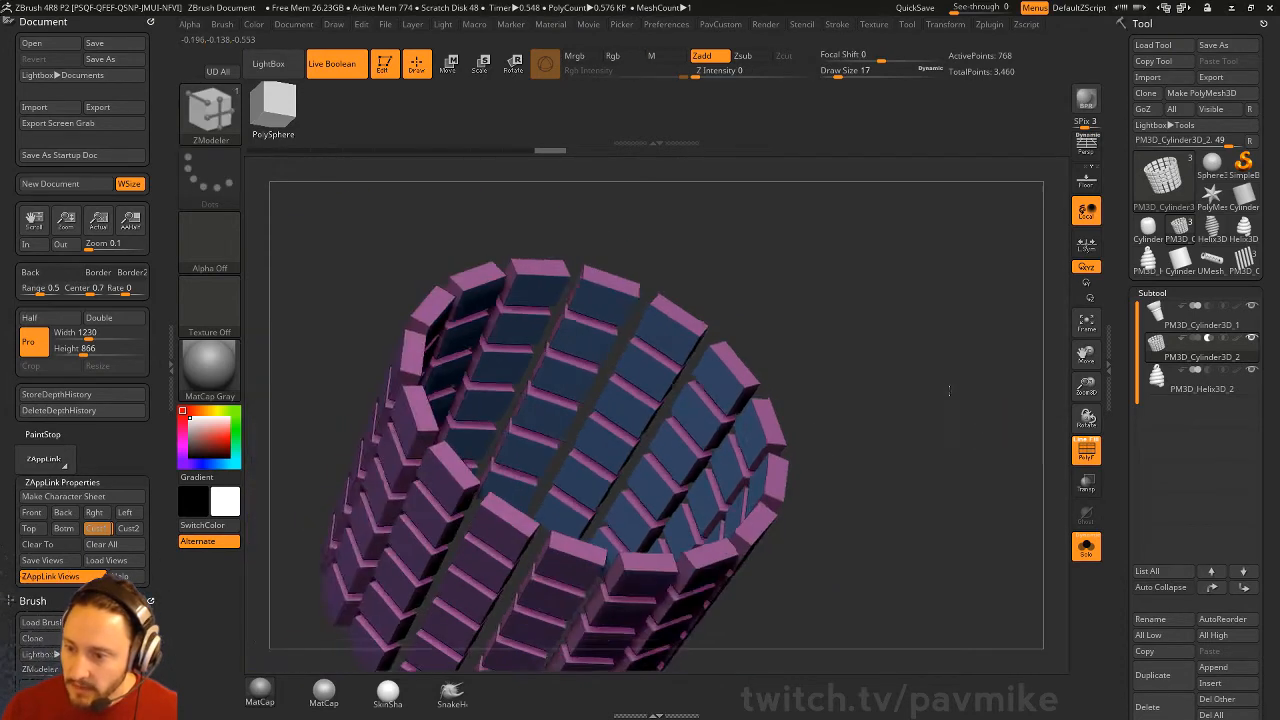
Step: Turn off Solo and hide the polyframe to check the waffle grid cut into the cone's lower wall
{"action": "left_click_drag", "start_coordinate": [880, 400], "coordinate": [905, 335]}
{"action": "left_click", "coordinate": [1086, 547]}
{"action": "left_click_drag", "start_coordinate": [975, 413], "coordinate": [927, 381]}
{"action": "key", "text": "shift+f"}
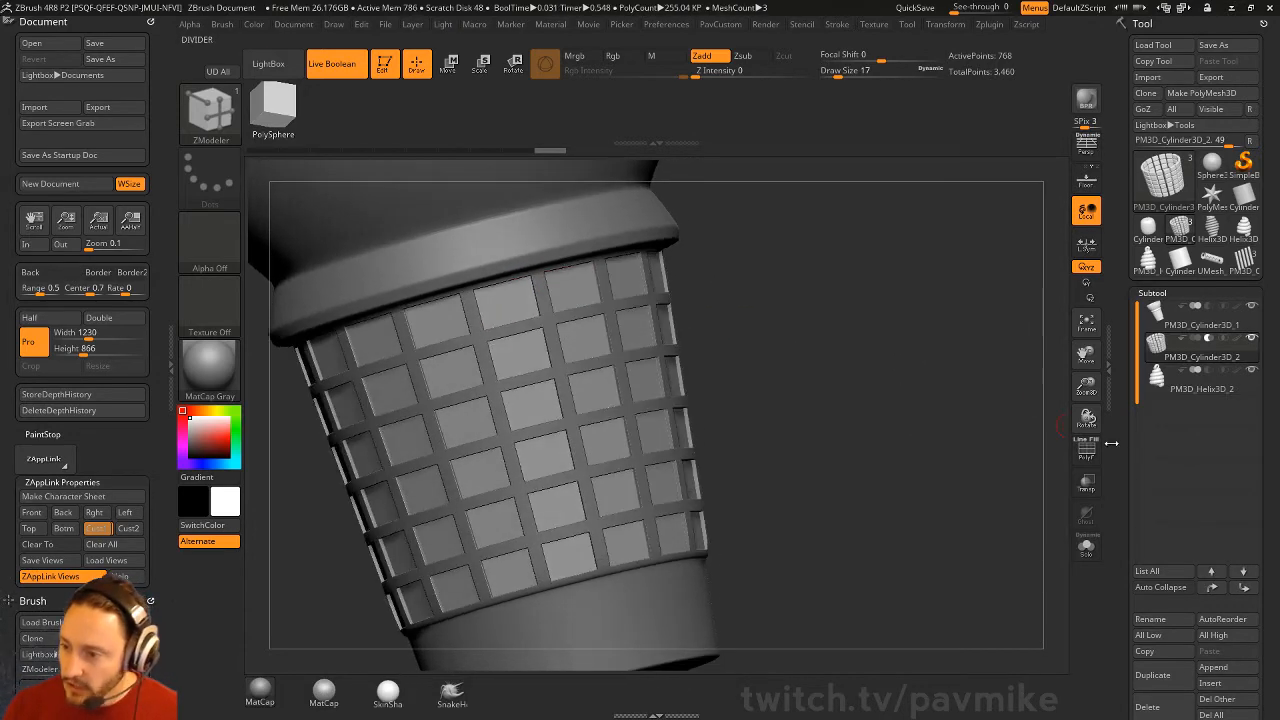
Step: Turn on Dynamic Subdiv for the block subtool
{"action": "left_click_drag", "start_coordinate": [1122, 446], "coordinate": [1128, 374]}
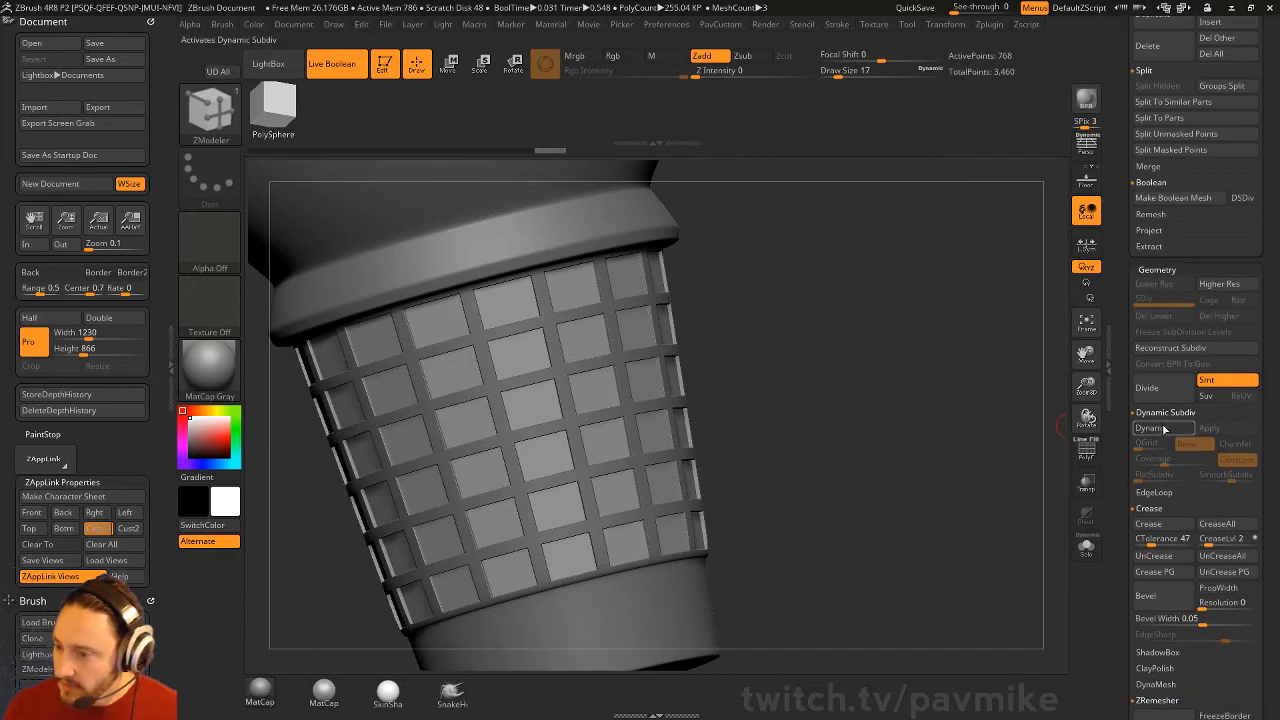
{"action": "left_click", "coordinate": [1150, 428]}
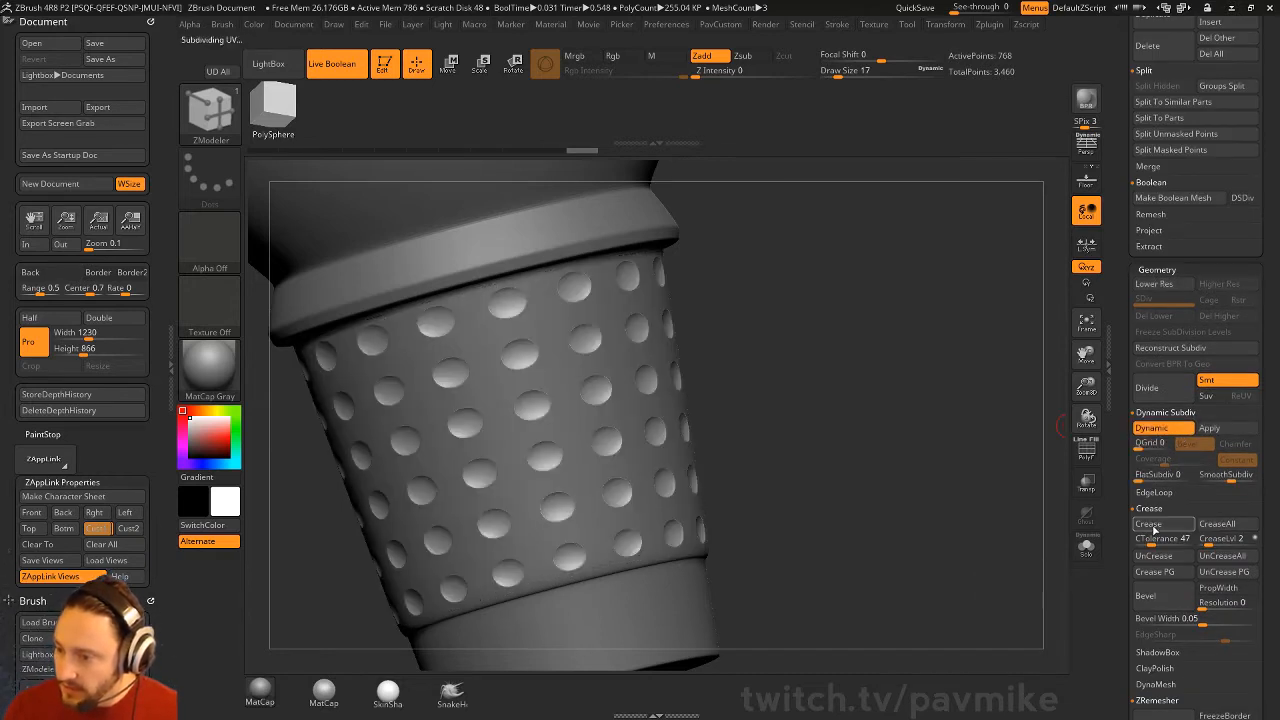
Step: Try creasing the blocks' edges with SmoothSubdiv at 2, and uncrease them all
{"action": "left_click", "coordinate": [1152, 524]}
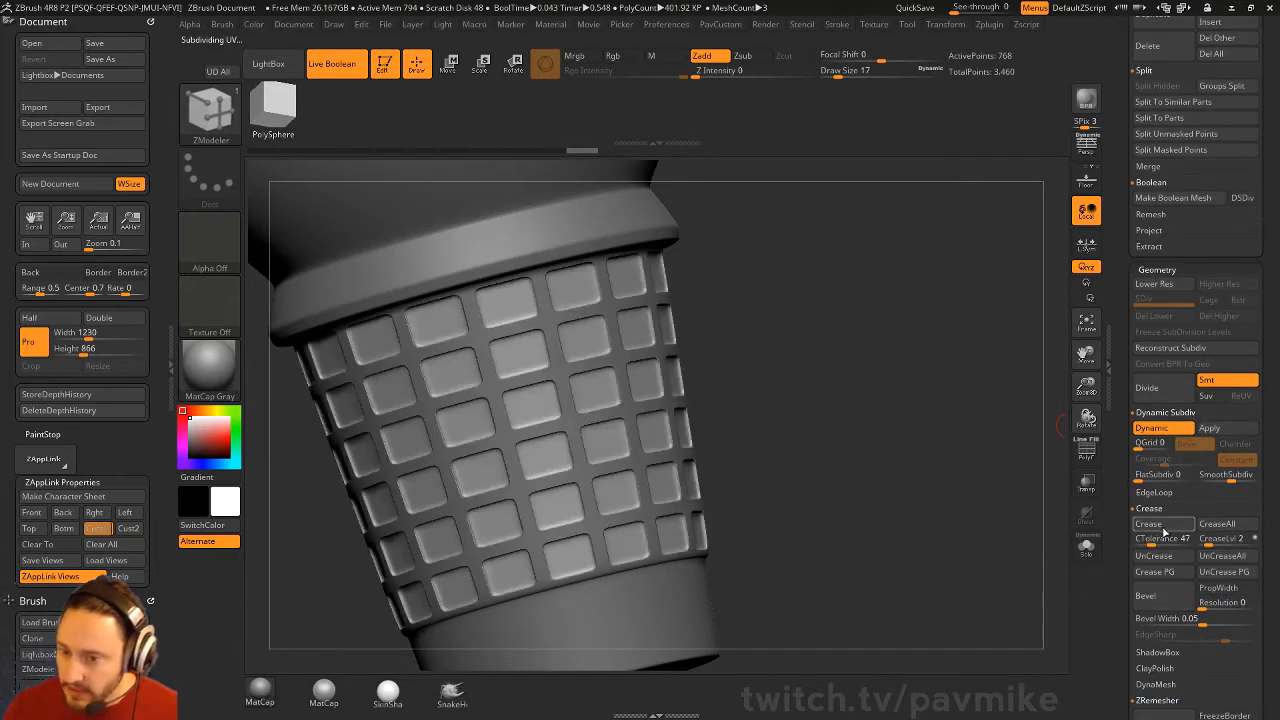
{"action": "left_click", "coordinate": [1235, 482]}
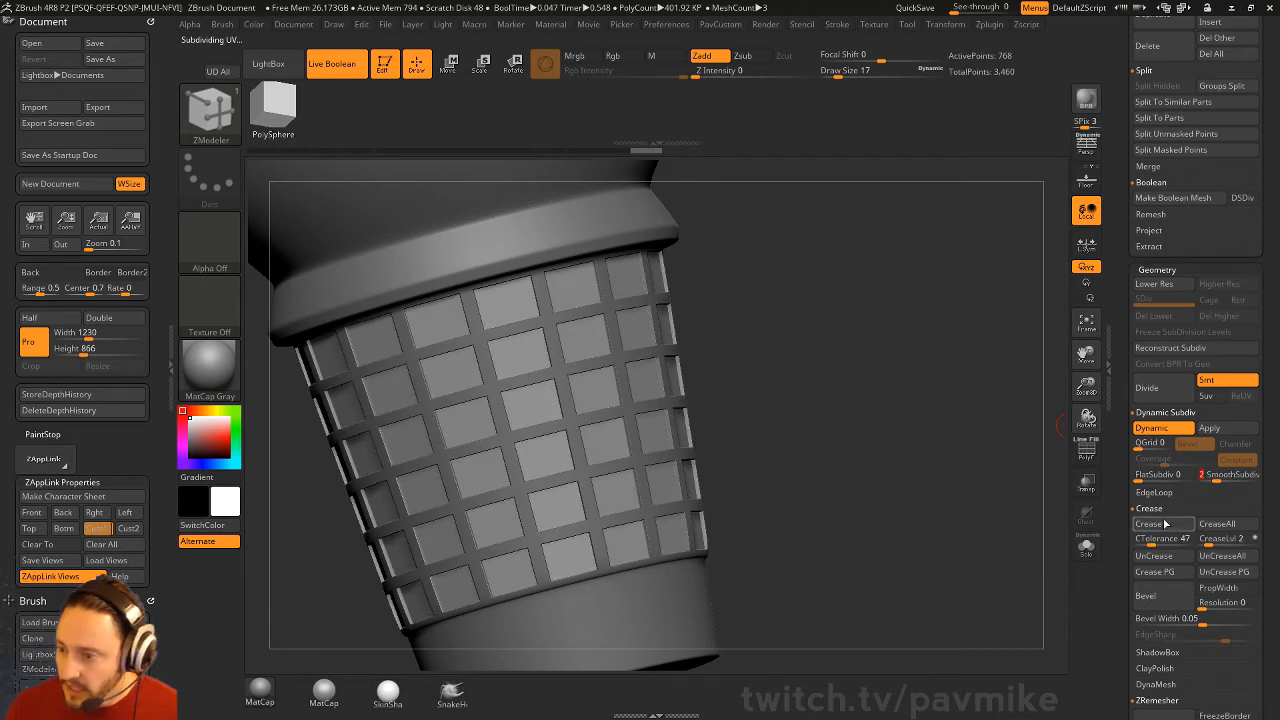
{"action": "left_click", "coordinate": [1218, 558]}
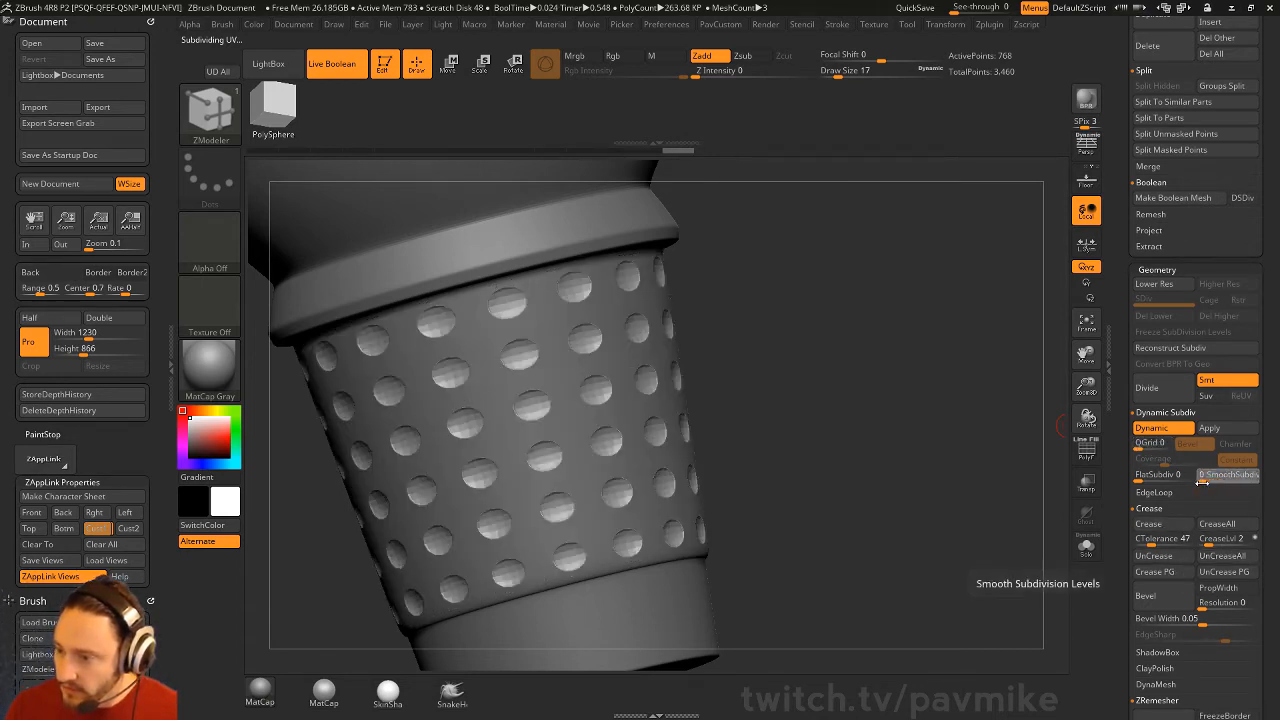
Step: Set the blocks' SmoothSubdiv to 0 and QGrid to 1 with Bevel, and reduce Coverage to about 0.0133 while viewing them in Solo
{"action": "left_click_drag", "start_coordinate": [1215, 479], "coordinate": [1160, 476]}
{"action": "left_click", "coordinate": [1142, 444]}
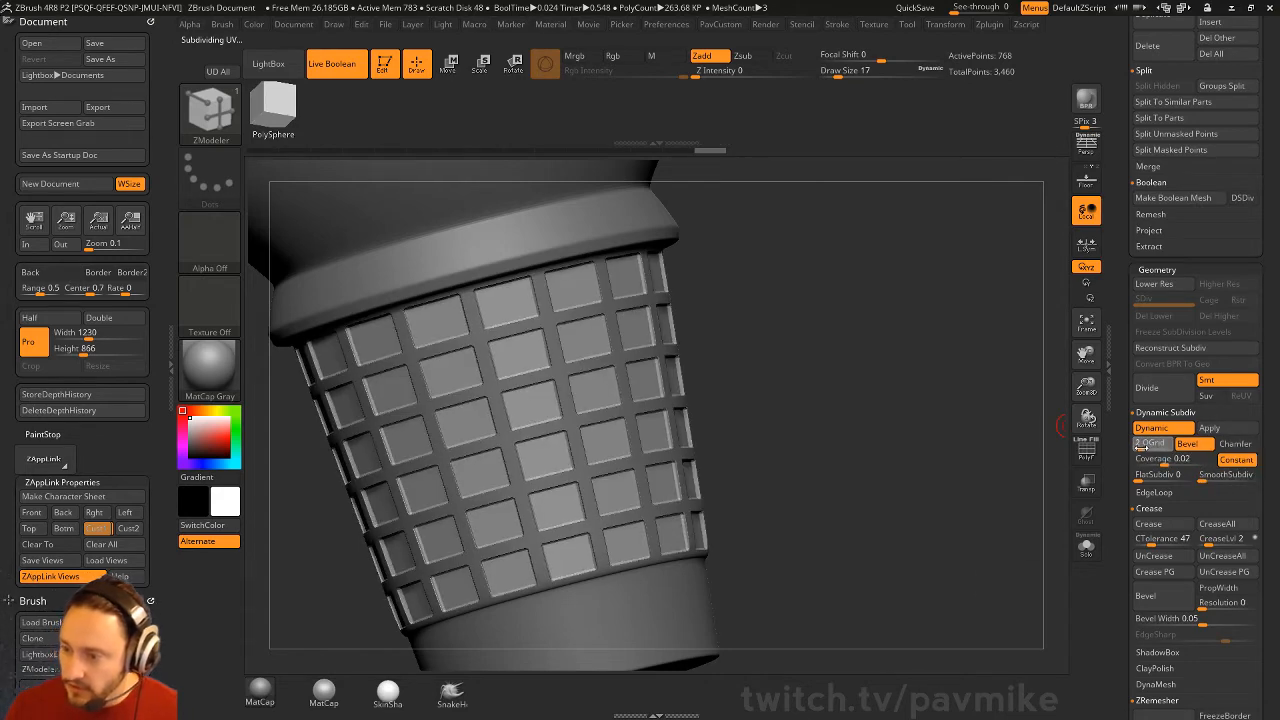
{"action": "left_click", "coordinate": [1087, 545]}
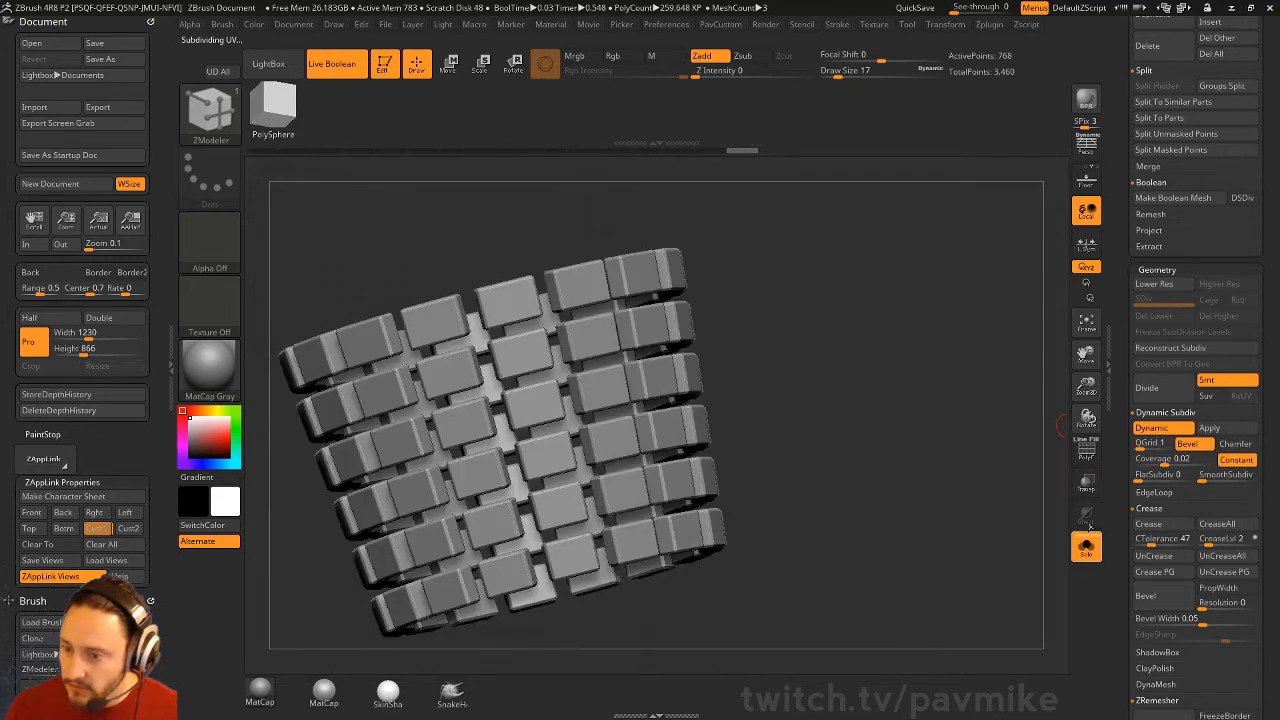
{"action": "left_click_drag", "start_coordinate": [962, 432], "coordinate": [986, 496], "text": "alt"}
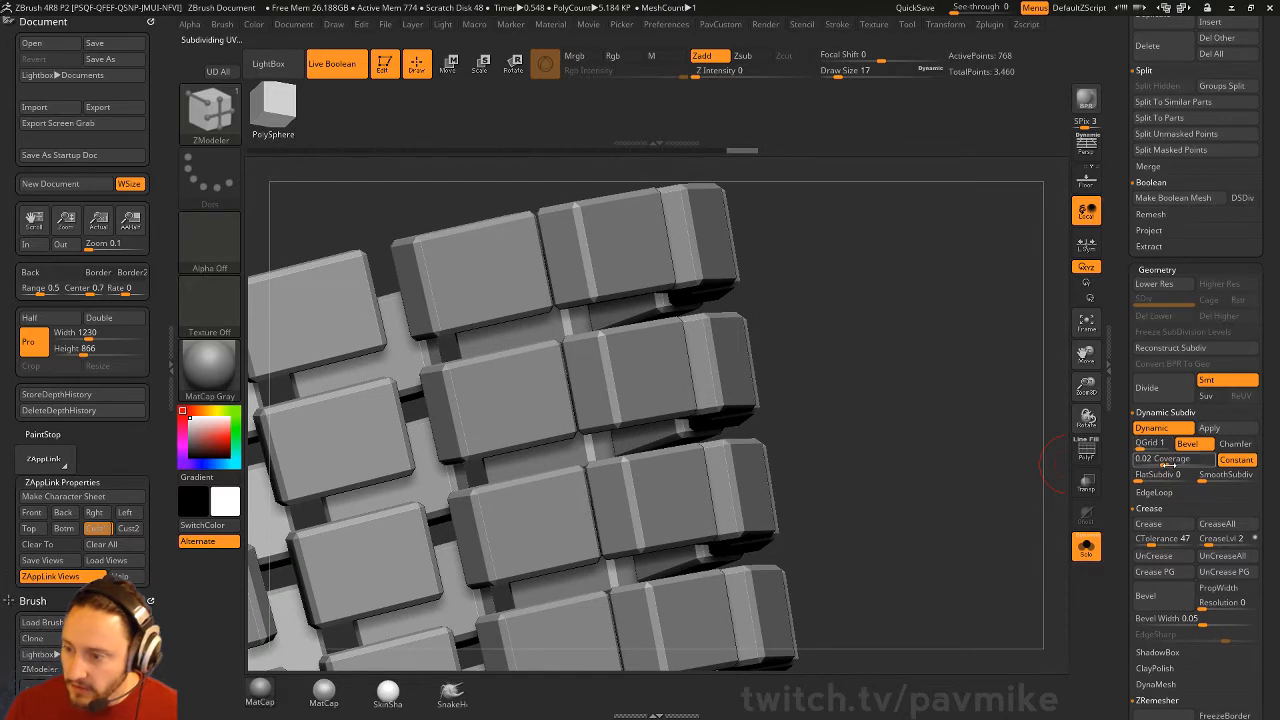
{"action": "mouse_move", "coordinate": [1167, 465]}
{"action": "left_mouse_down"}
{"action": "mouse_move", "coordinate": [1195, 464]}
{"action": "mouse_move", "coordinate": [1162, 463]}
{"action": "left_mouse_up"}
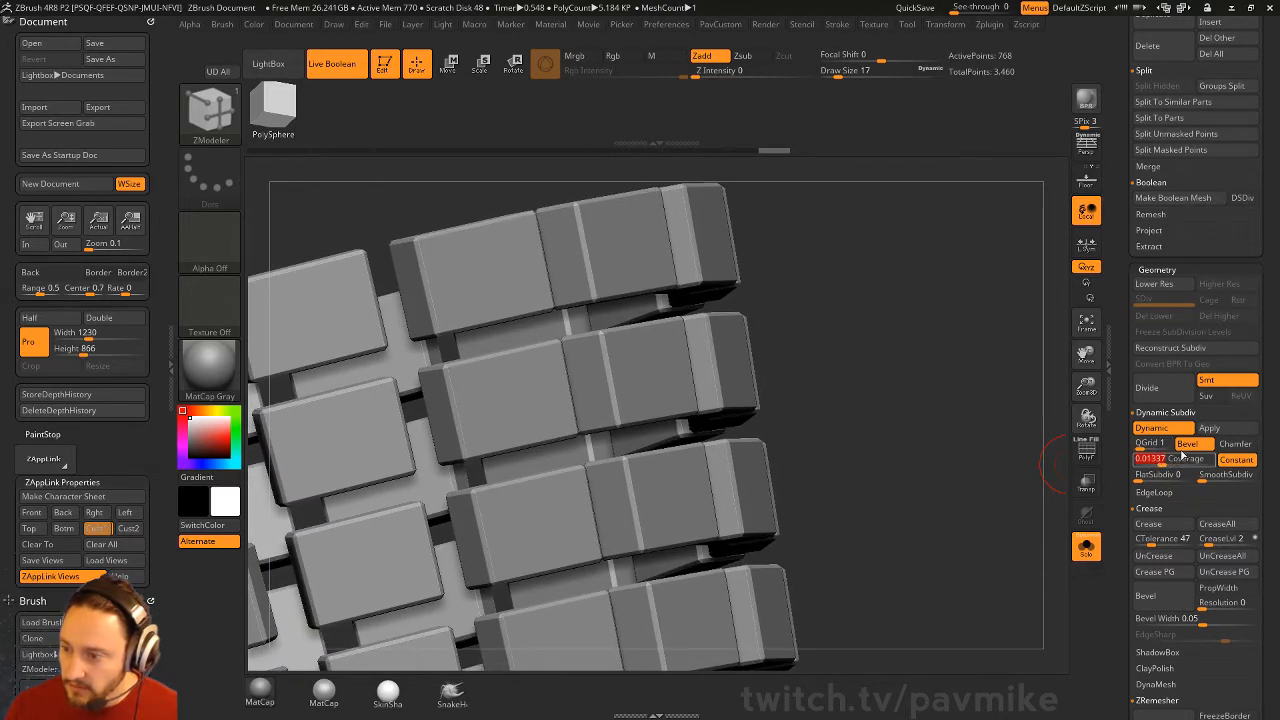
{"action": "mouse_move", "coordinate": [1023, 386]}
{"action": "left_mouse_down", "text": "alt"}
{"action": "mouse_move", "coordinate": [923, 312]}
{"action": "mouse_move", "coordinate": [977, 309]}
{"action": "mouse_move", "coordinate": [934, 357]}
{"action": "mouse_move", "coordinate": [1026, 377]}
{"action": "left_mouse_up", "text": "alt"}
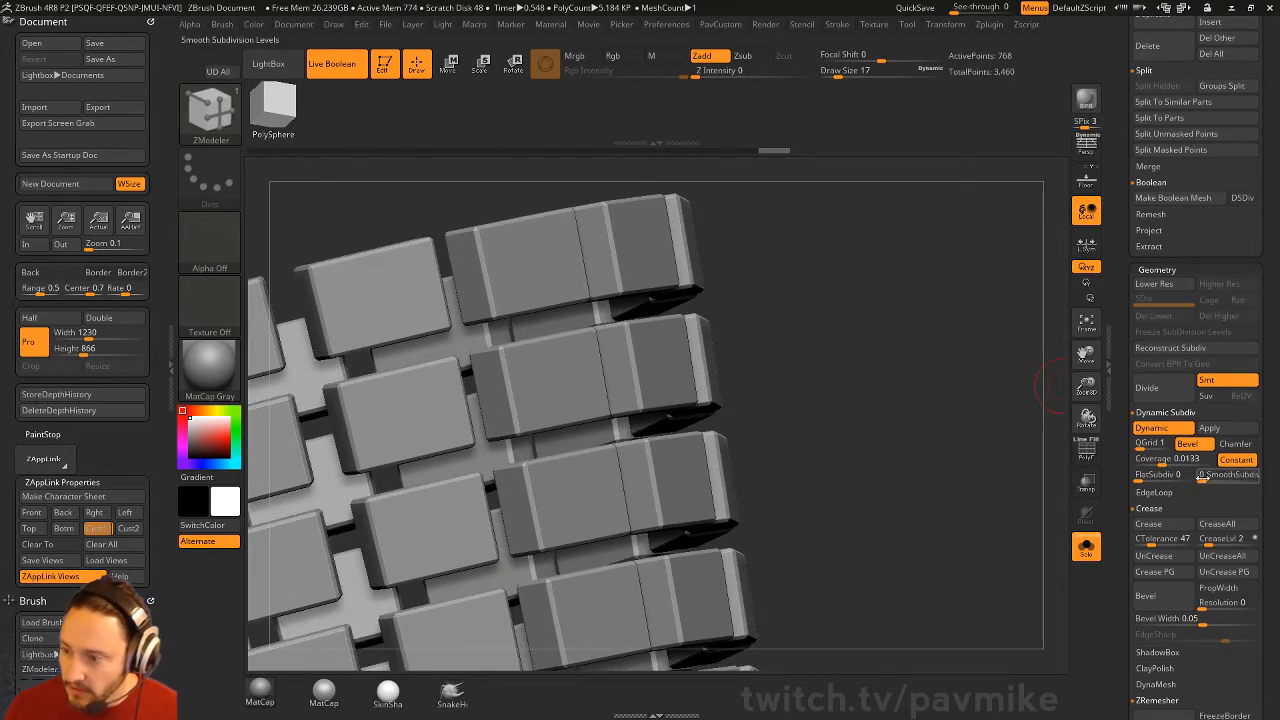
Step: Try SmoothSubdiv 1 on the blocks and return it to 0, with QGrid set to 2 and Coverage to about 0.022
{"action": "left_click_drag", "start_coordinate": [1207, 477], "coordinate": [1221, 491]}
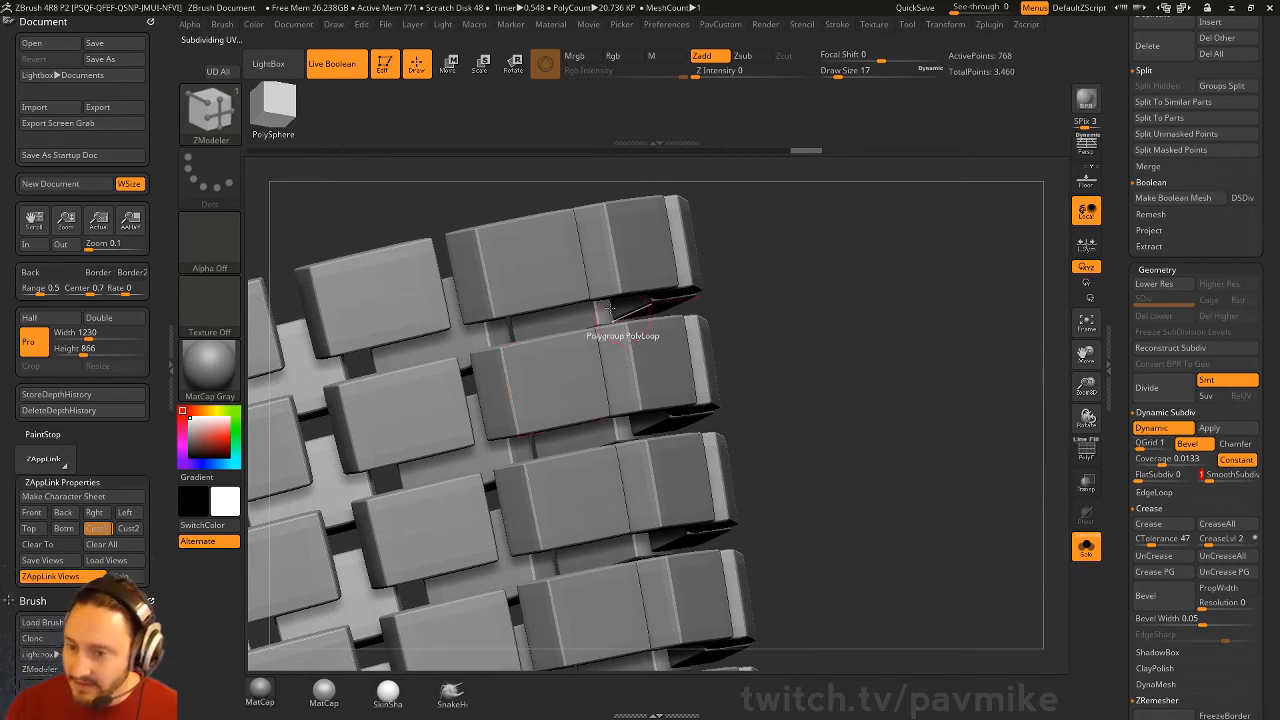
{"action": "left_click_drag", "start_coordinate": [1212, 481], "coordinate": [1201, 481]}
{"action": "left_click_drag", "start_coordinate": [1141, 448], "coordinate": [1146, 449]}
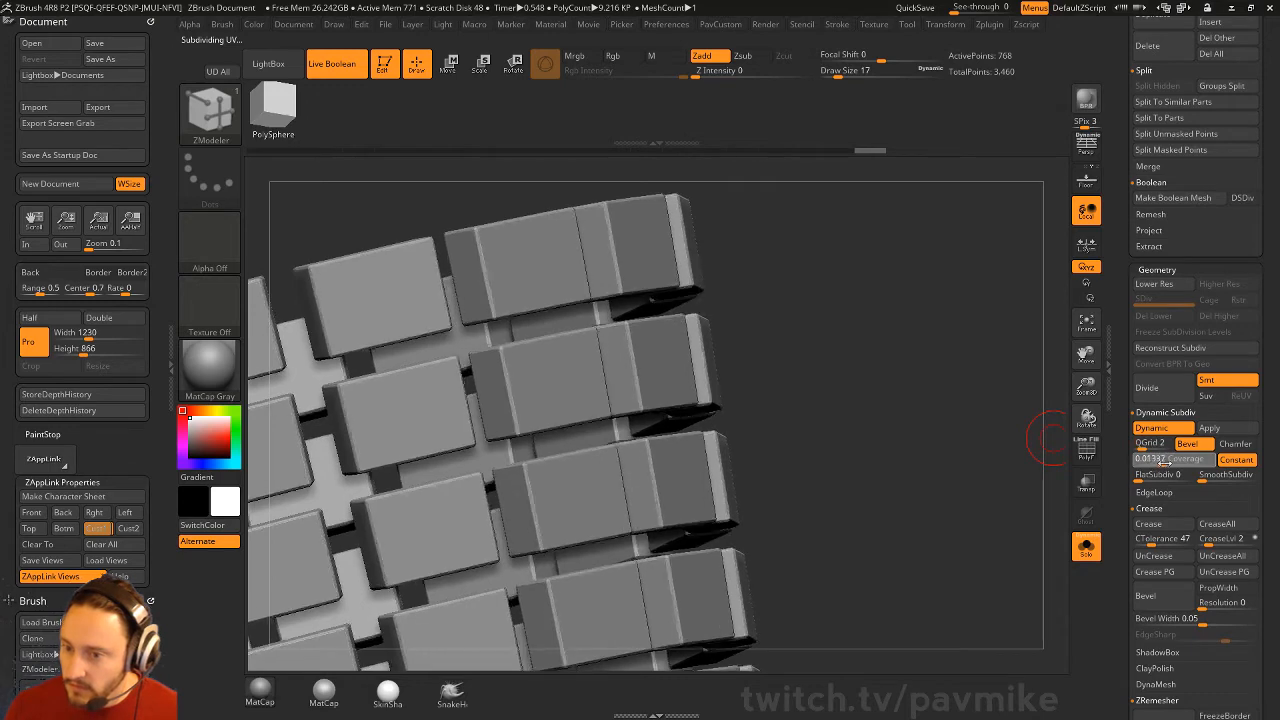
{"action": "left_click_drag", "start_coordinate": [1160, 462], "coordinate": [1110, 465]}
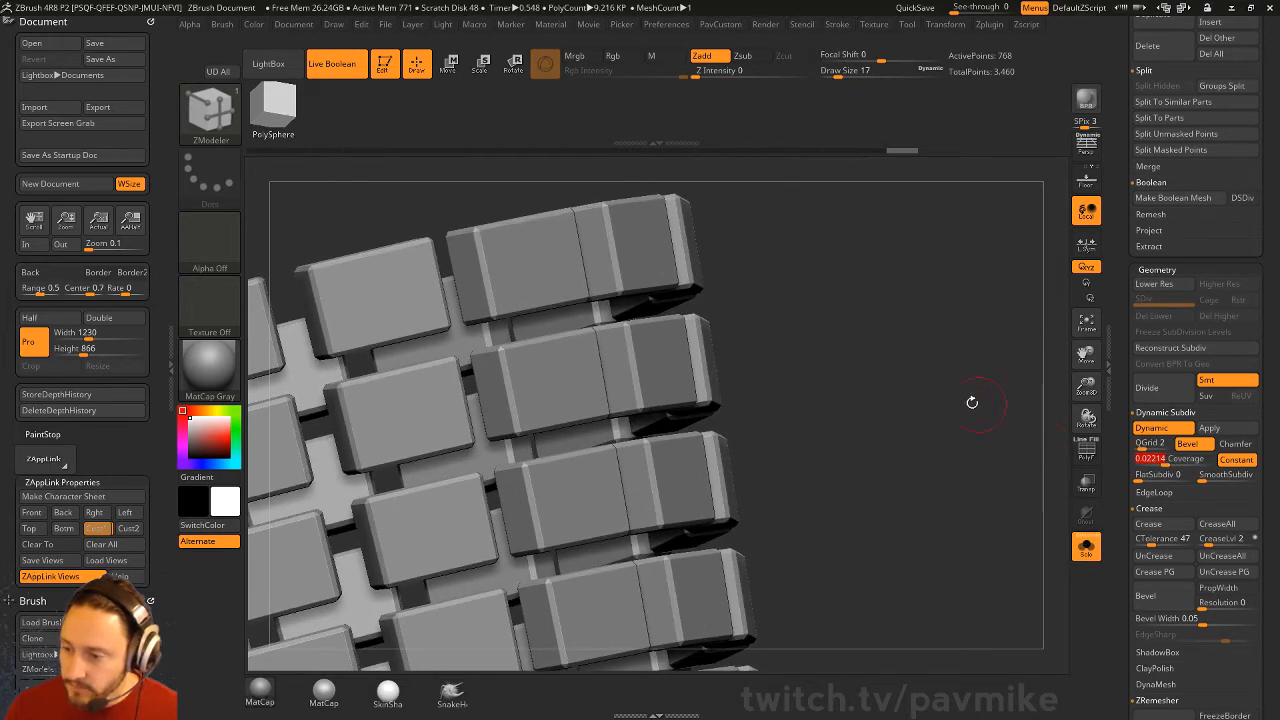
Step: Compare the beveled blocks in Solo with the cut they make on the cone, and inspect their polygroups with the polyframe shown
{"action": "left_click_drag", "start_coordinate": [971, 403], "coordinate": [1010, 441], "text": "shift"}
{"action": "left_click", "coordinate": [1086, 547]}
{"action": "left_click_drag", "start_coordinate": [918, 370], "coordinate": [951, 460], "text": "alt"}
{"action": "left_click", "coordinate": [1086, 546]}
{"action": "left_click", "coordinate": [1085, 450]}
{"action": "left_click_drag", "start_coordinate": [955, 345], "coordinate": [947, 381]}
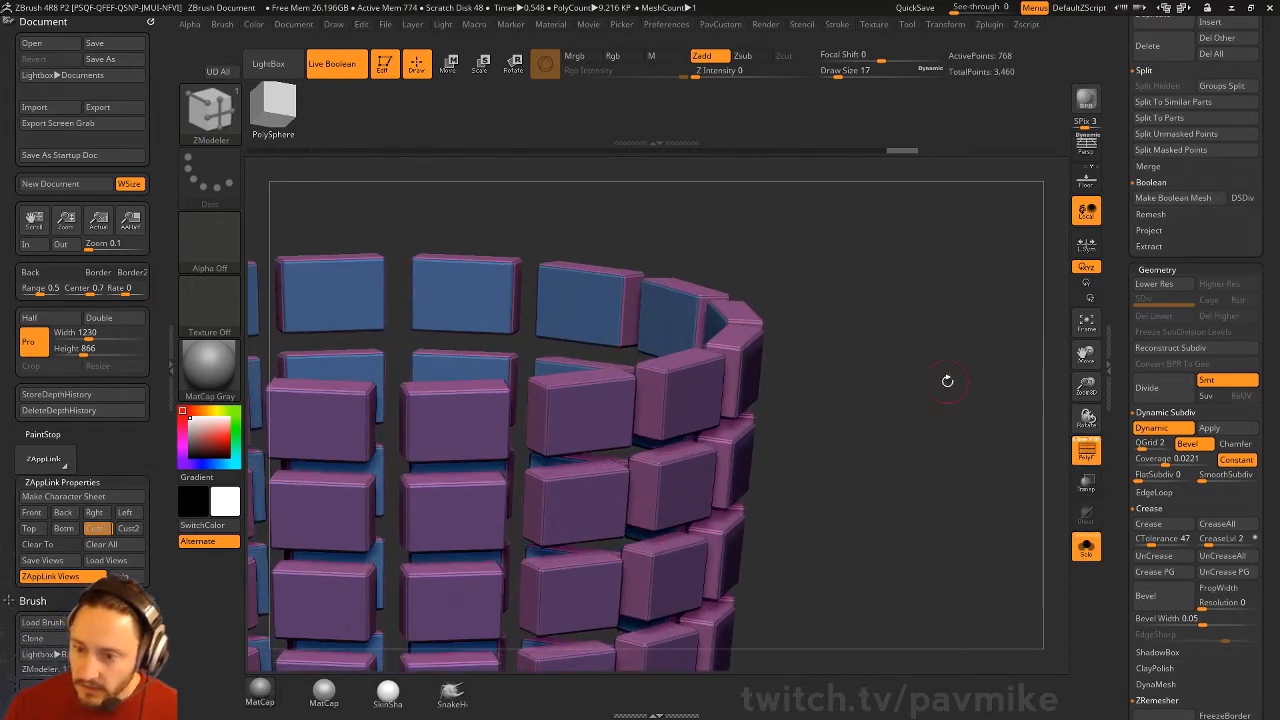
{"action": "left_click_drag", "start_coordinate": [536, 411], "coordinate": [546, 416]}
{"action": "left_click_drag", "start_coordinate": [981, 432], "coordinate": [917, 427]}
{"action": "mouse_move", "coordinate": [990, 408]}
{"action": "left_mouse_down", "text": "alt"}
{"action": "mouse_move", "coordinate": [838, 376]}
{"action": "mouse_move", "coordinate": [914, 377]}
{"action": "mouse_move", "coordinate": [979, 435]}
{"action": "mouse_move", "coordinate": [930, 441]}
{"action": "mouse_move", "coordinate": [930, 465]}
{"action": "left_mouse_up", "text": "alt"}
Step: Switch to the Standard brush and review the waffle cut on the whole ice-cream cone, with the subtool list in view
{"action": "key", "text": "b"}
{"action": "key", "text": "s"}
{"action": "key", "text": "t"}
{"action": "left_click_drag", "start_coordinate": [1130, 406], "coordinate": [1123, 430]}
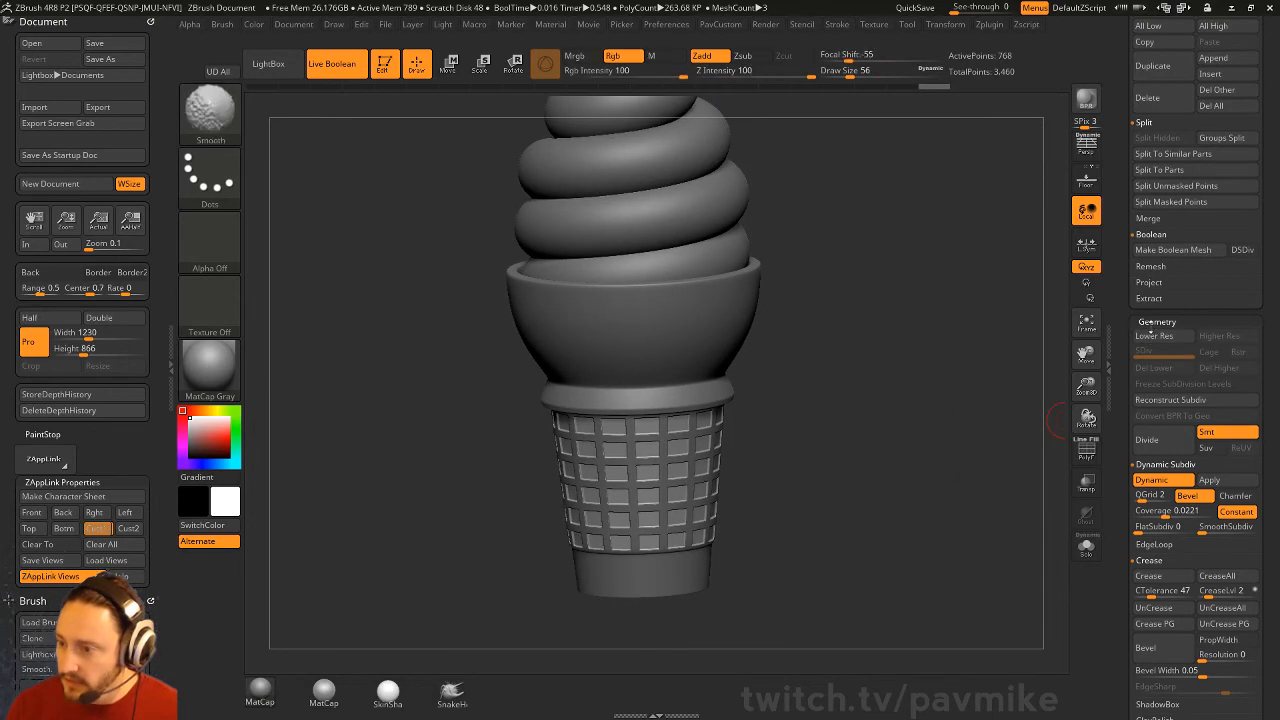
{"action": "left_click_drag", "start_coordinate": [1125, 324], "coordinate": [1121, 450]}
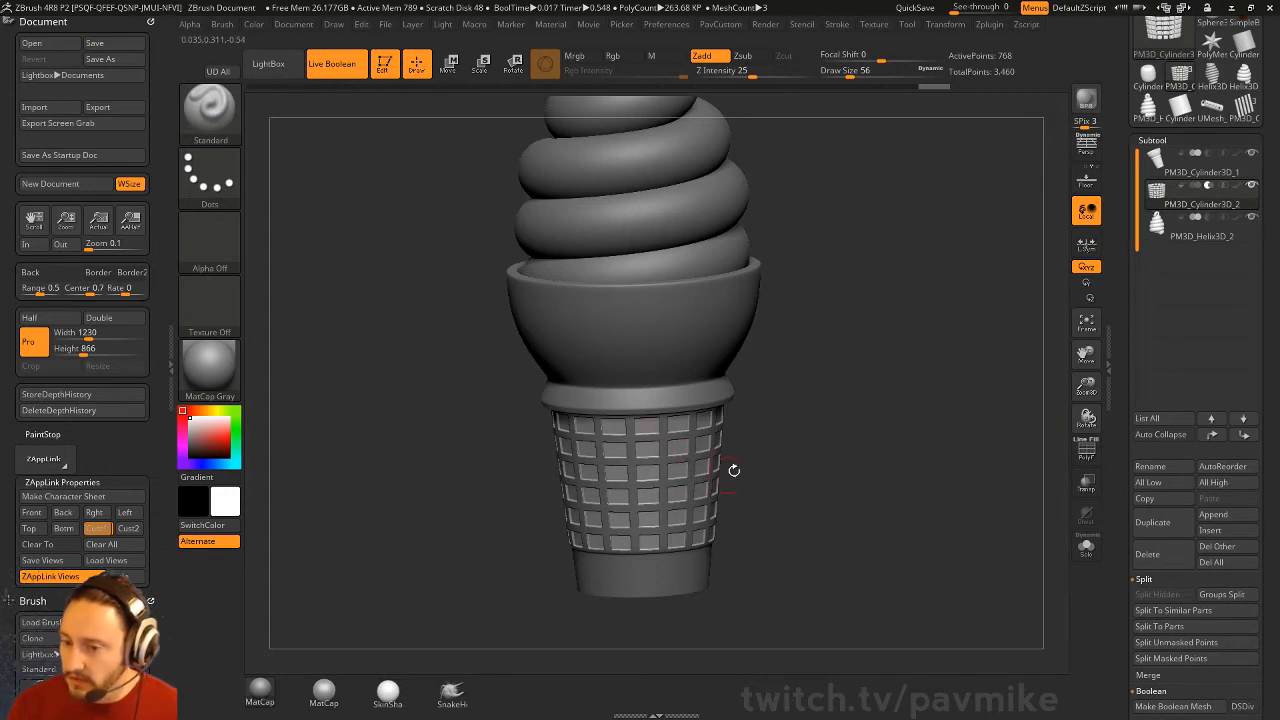
{"action": "left_click_drag", "start_coordinate": [734, 470], "coordinate": [866, 456]}
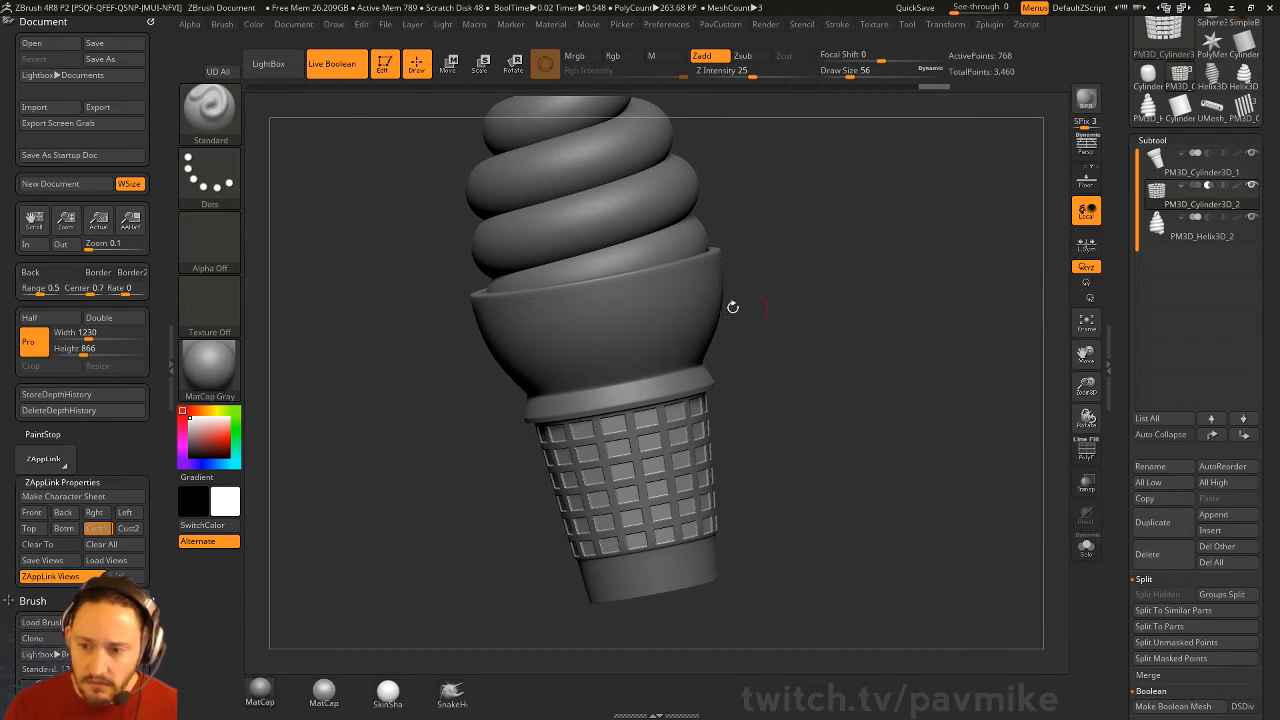
{"action": "left_click_drag", "start_coordinate": [912, 291], "coordinate": [929, 314], "text": "alt"}
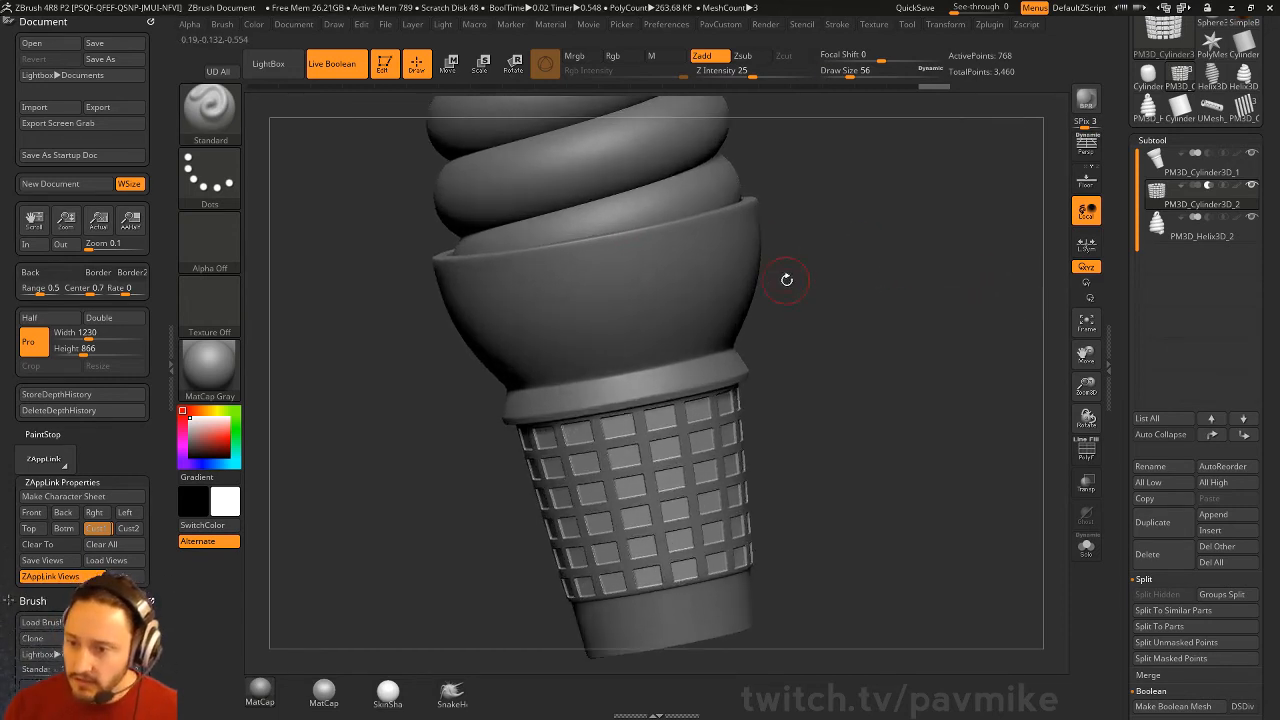
Step: Select the cone subtool, turn off Live Boolean and the cone's Dynamic Subdiv, and show the polyframe
{"action": "key", "text": "s"}
{"action": "left_click_drag", "start_coordinate": [786, 280], "coordinate": [778, 280]}
{"action": "left_click", "coordinate": [756, 257], "text": "alt"}
{"action": "key", "text": "ctrl+shift+d"}
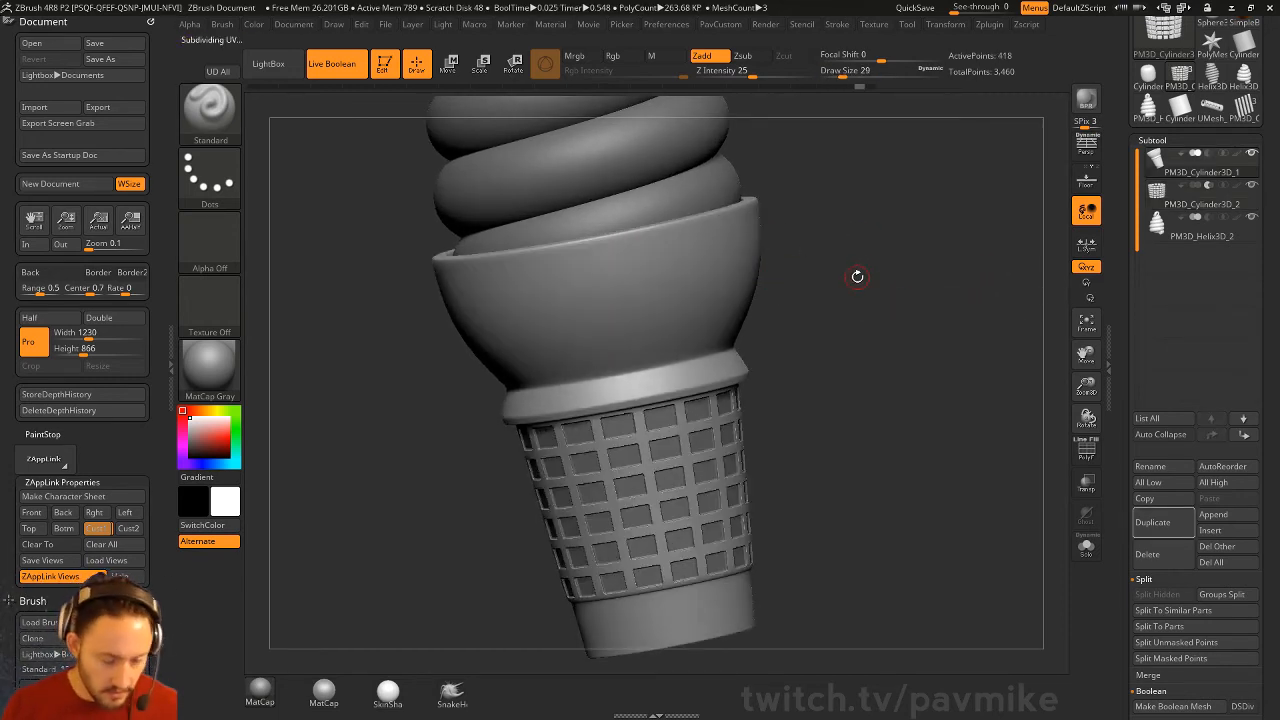
{"action": "key", "text": "ctrl+shift+b"}
{"action": "mouse_move", "coordinate": [902, 262]}
{"action": "left_mouse_down", "text": "alt"}
{"action": "mouse_move", "coordinate": [980, 401]}
{"action": "mouse_move", "coordinate": [1003, 409]}
{"action": "mouse_move", "coordinate": [997, 391]}
{"action": "left_mouse_up", "text": "alt"}
{"action": "key", "text": "shift+d"}
{"action": "left_click", "coordinate": [1093, 455]}
Step: Insert a single edge loop around the cup just below its rim with the ZModeler brush
{"action": "key", "text": "b"}
{"action": "key", "text": "z"}
{"action": "key", "text": "m"}
{"action": "key", "text": "space"}
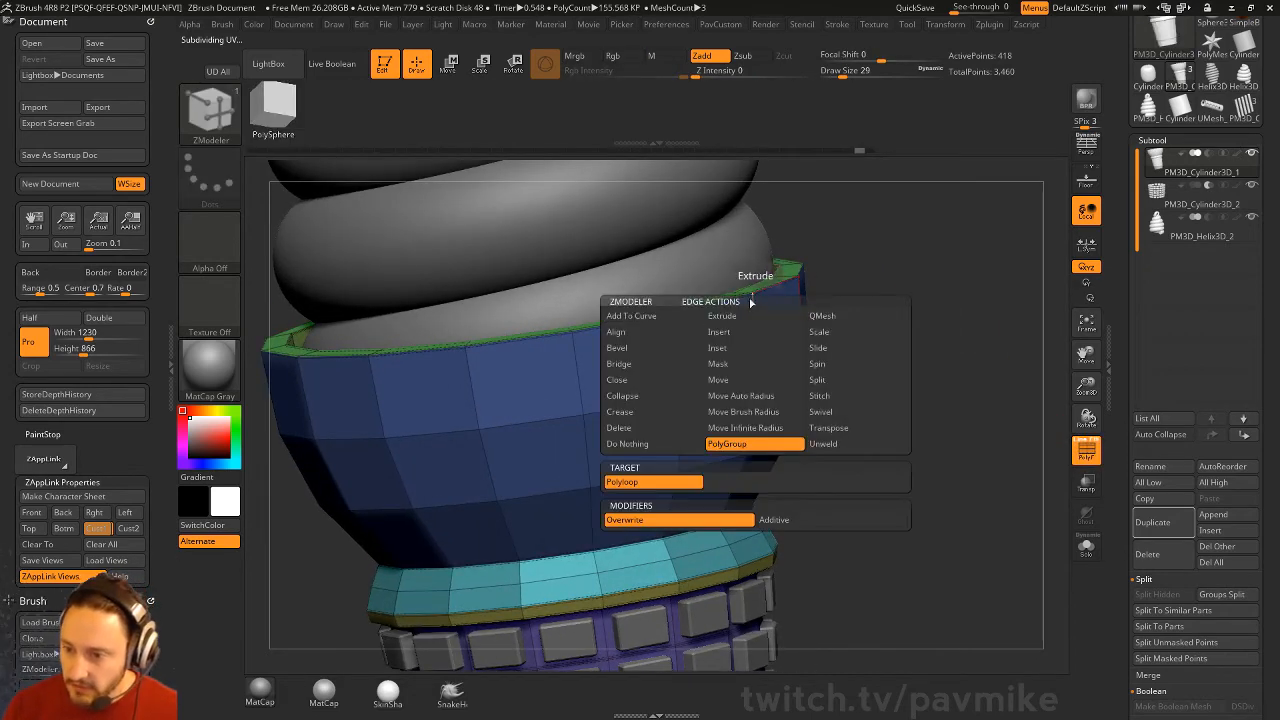
{"action": "left_click", "coordinate": [745, 336]}
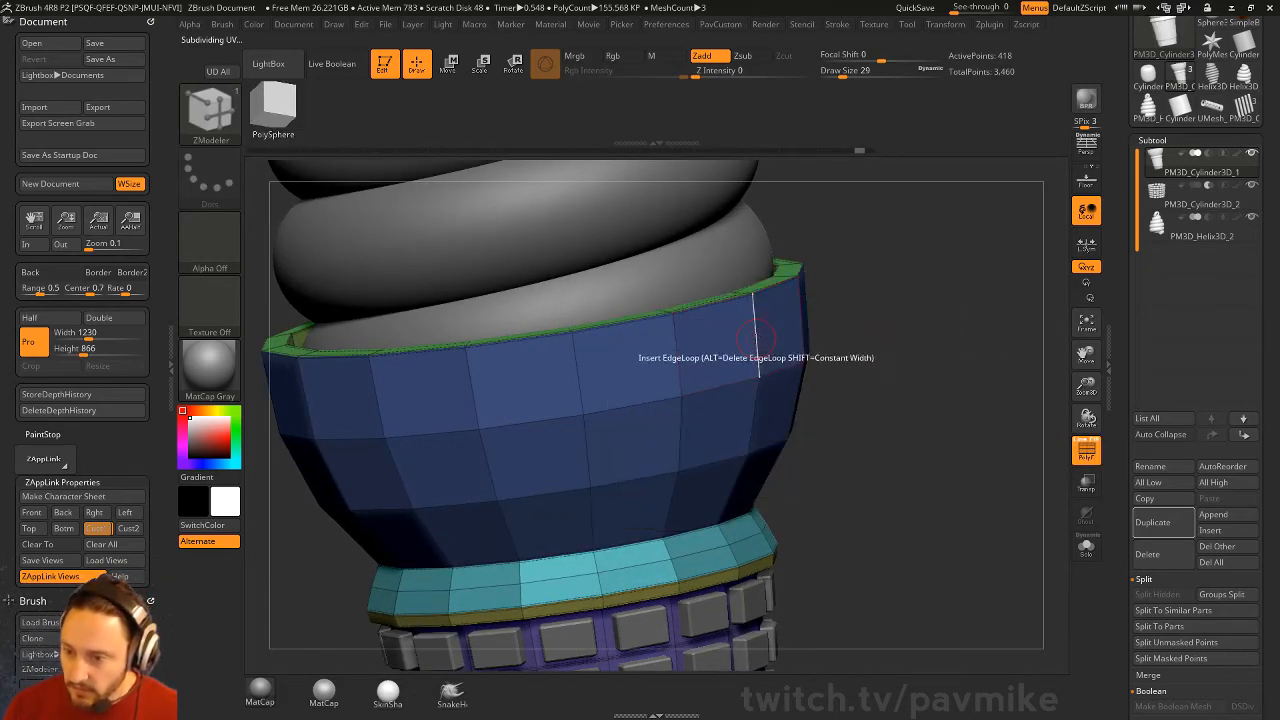
{"action": "left_click", "coordinate": [755, 330]}
Step: Assign the band of polygons below the cup's rim its own polygroup with the edge action PolyGroup, target Polyloop
{"action": "key", "text": "space"}
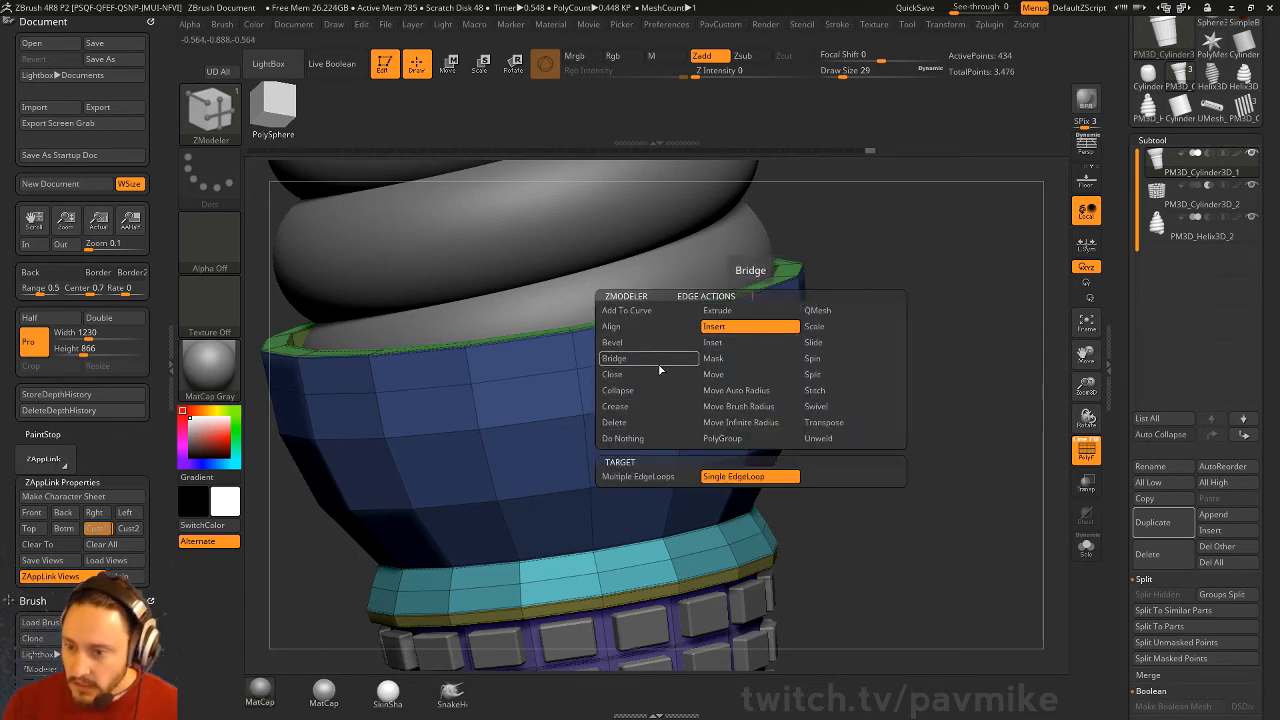
{"action": "left_click", "coordinate": [720, 440]}
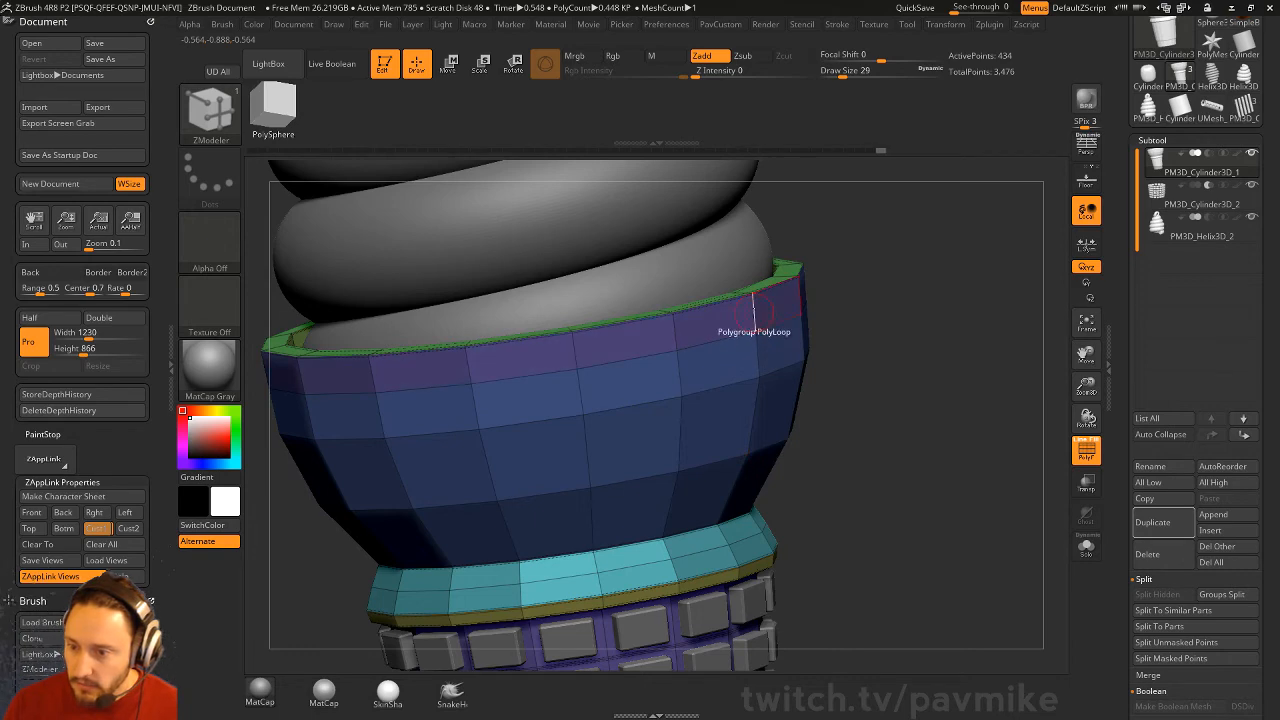
{"action": "key", "text": "space"}
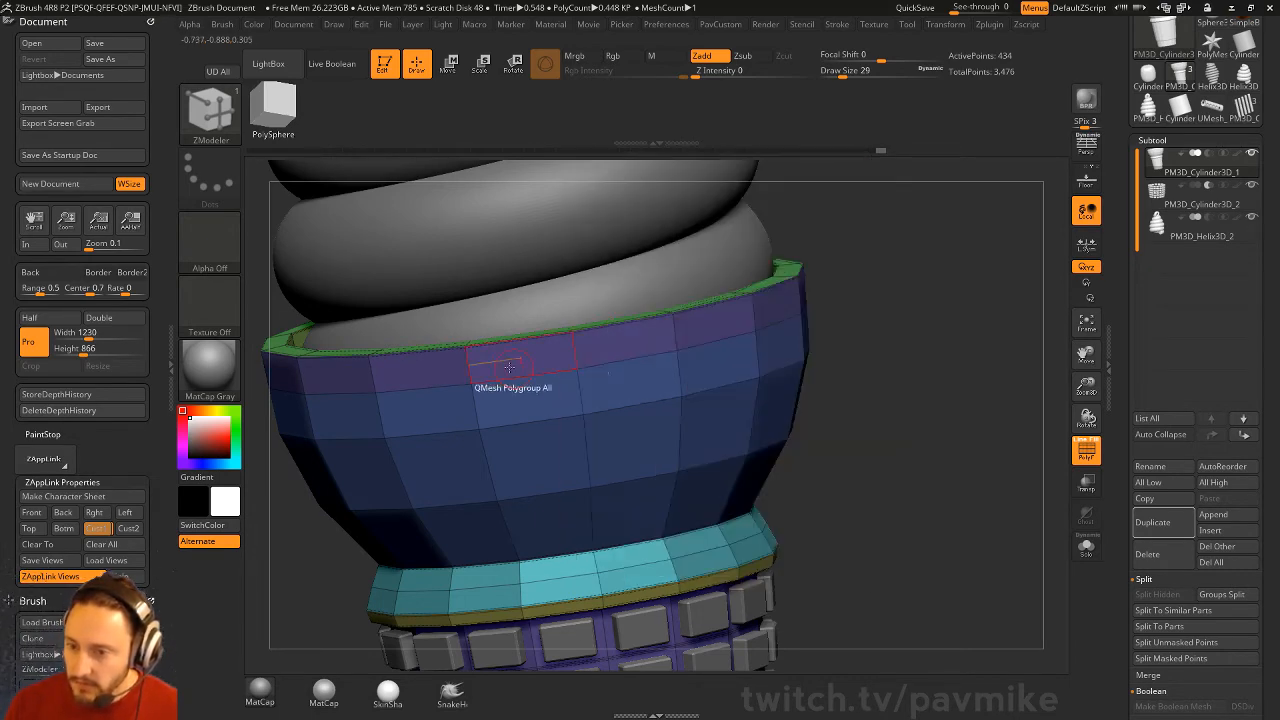
{"action": "key", "text": "space"}
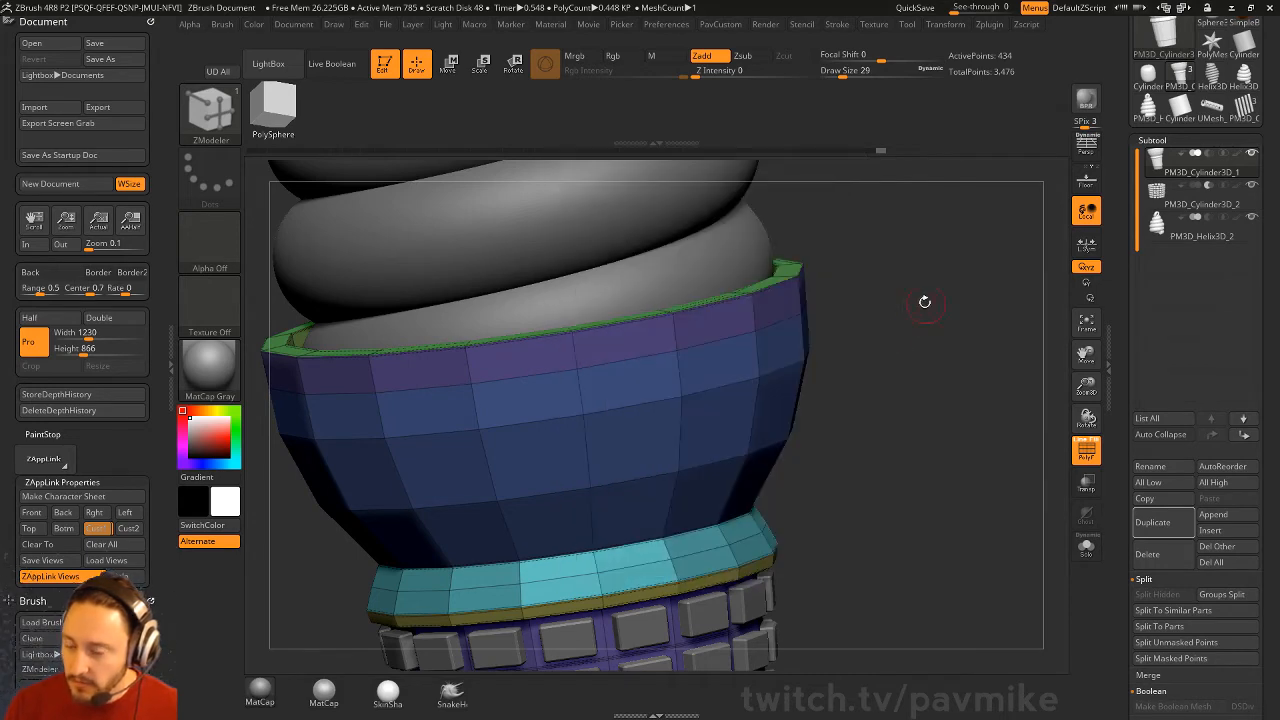
Step: Try to extrude the band below the cup's rim outward with QMesh Polygroup All, and undo it
{"action": "left_click_drag", "start_coordinate": [923, 300], "coordinate": [957, 318], "text": "alt"}
{"action": "left_click_drag", "start_coordinate": [718, 322], "coordinate": [721, 319]}
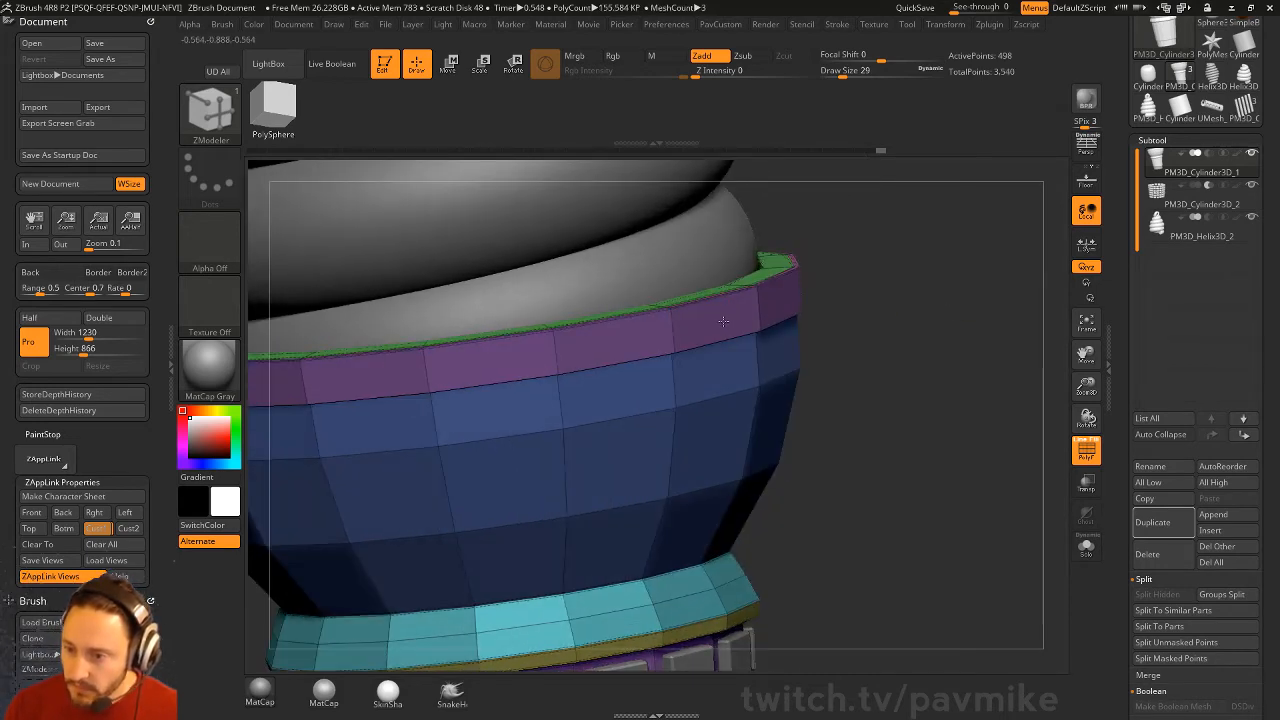
{"action": "key", "text": "ctrl+z"}
{"action": "left_click_drag", "start_coordinate": [826, 249], "coordinate": [880, 308], "text": "alt"}
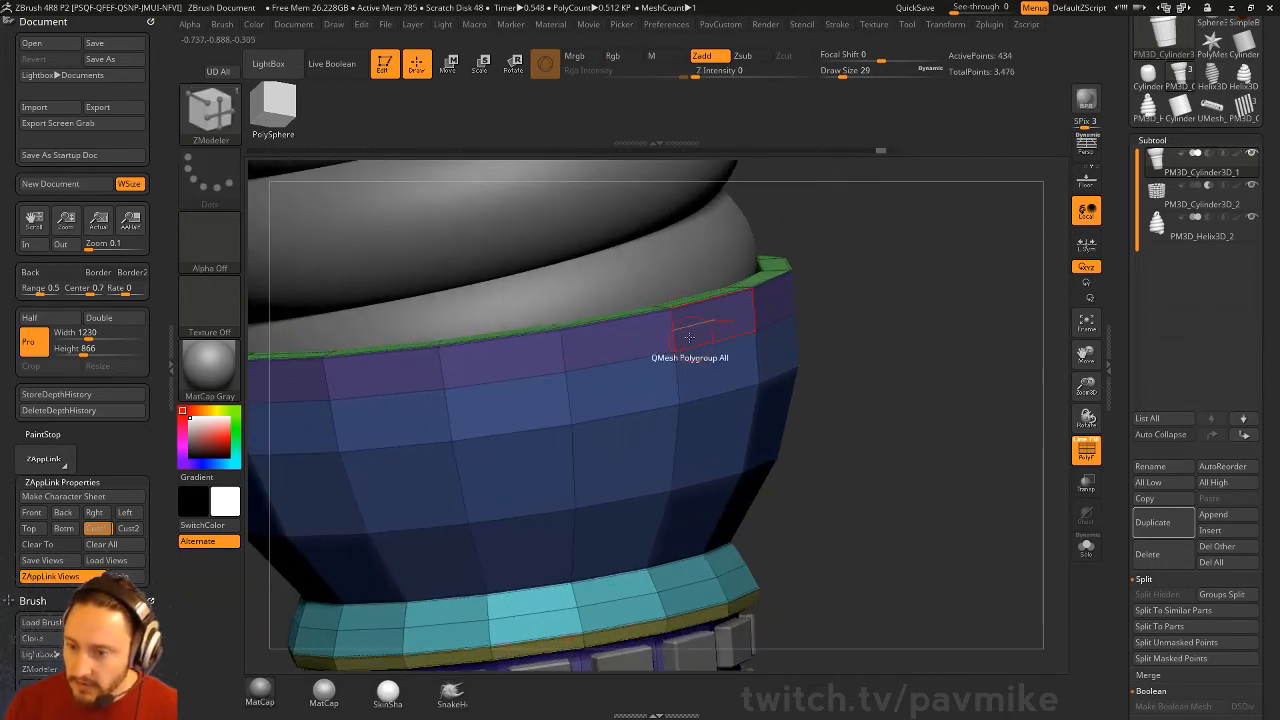
{"action": "key", "text": "space"}
{"action": "key", "text": "ctrl+z"}
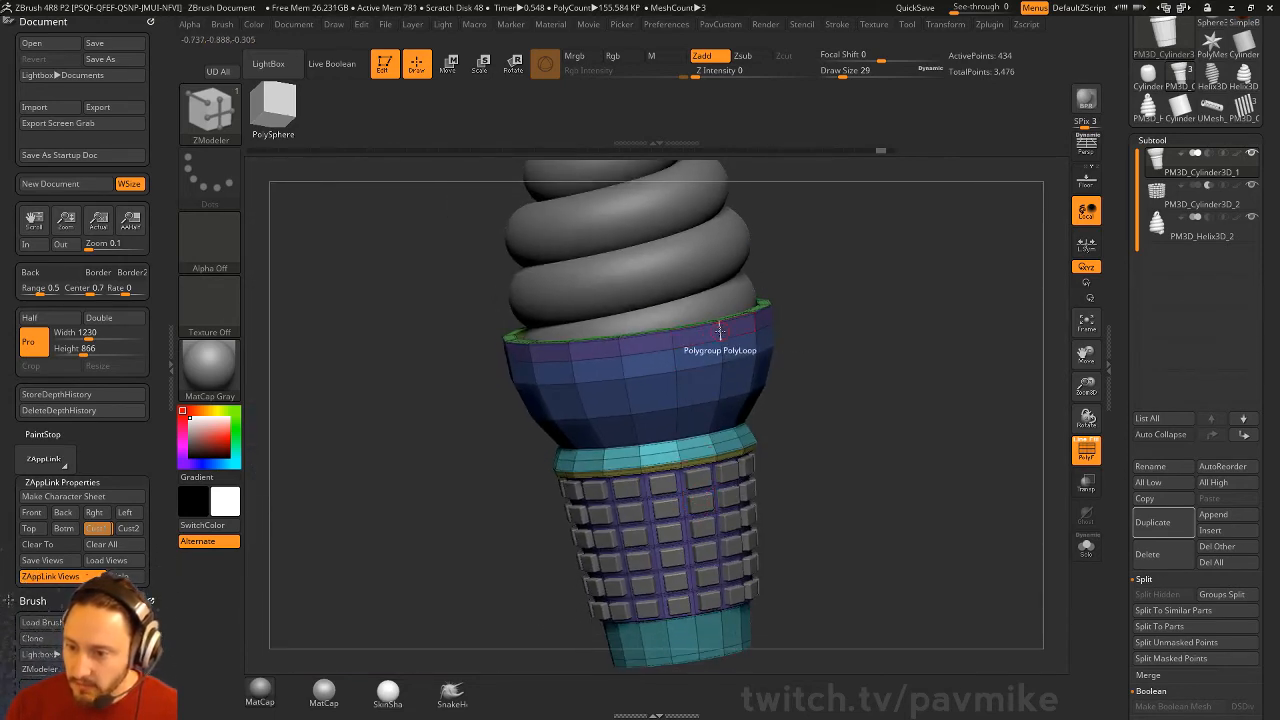
Step: Reassign the band below the cup's rim to a new polygroup of a different colour
{"action": "left_click", "coordinate": [720, 332]}
{"action": "key", "text": "alt"}
{"action": "key", "text": "alt"}
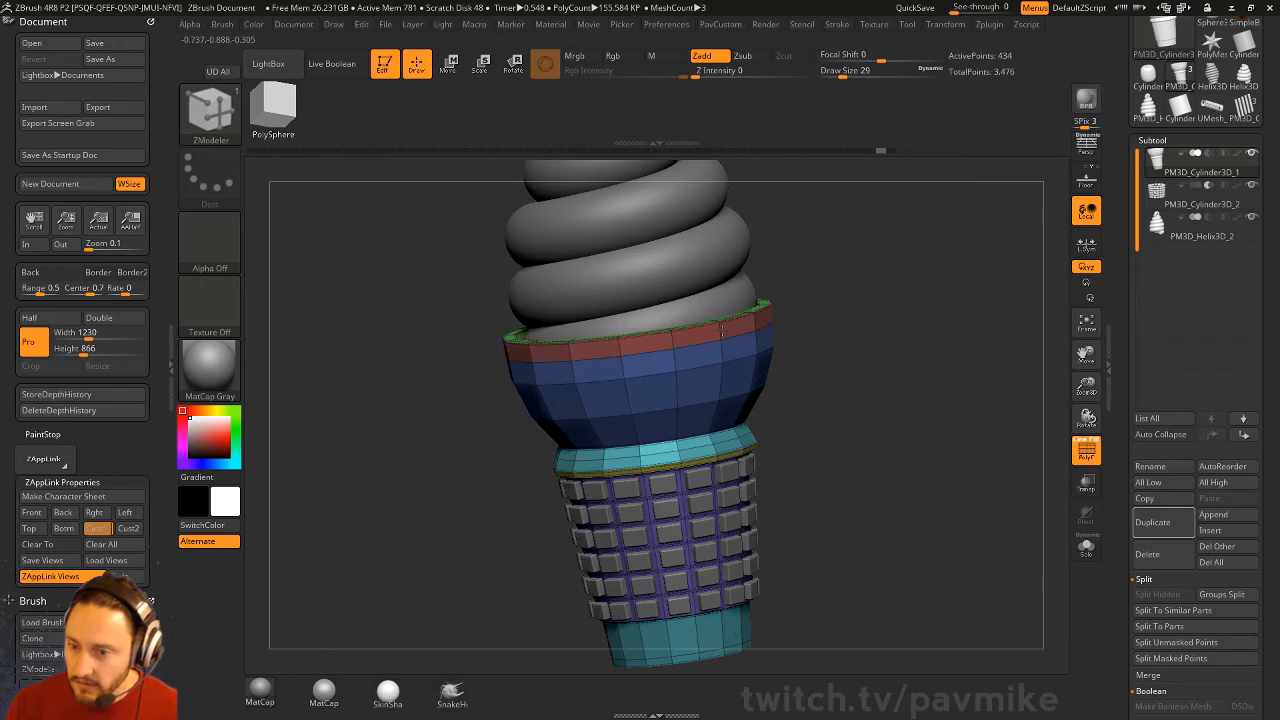
Step: Extrude the band below the cup's rim slightly outward with the QMesh polygon action, target Polygroup All
{"action": "left_click_drag", "start_coordinate": [893, 266], "coordinate": [868, 350], "text": "alt"}
{"action": "key", "text": "space"}
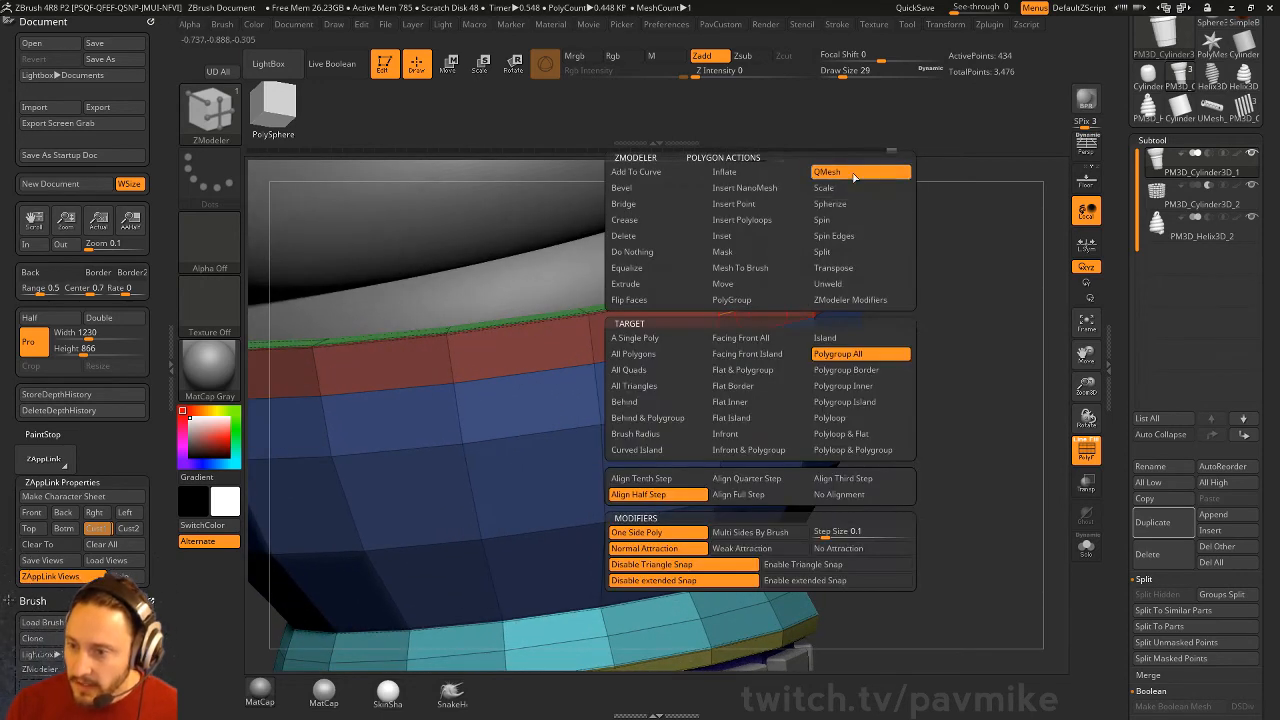
{"action": "left_click", "coordinate": [761, 308]}
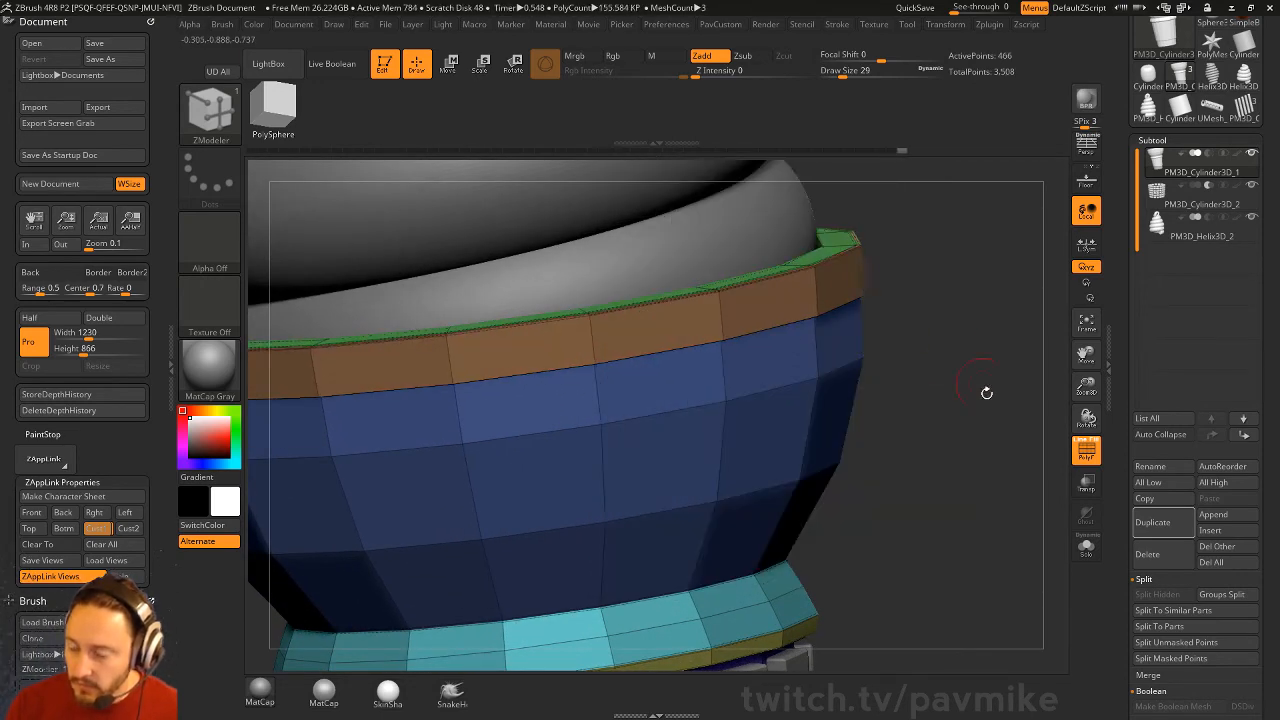
Step: Delete the extra edge loop along the outer edge of the cup's top rim with ZModeler
{"action": "left_click_drag", "start_coordinate": [986, 393], "coordinate": [930, 425], "text": "alt"}
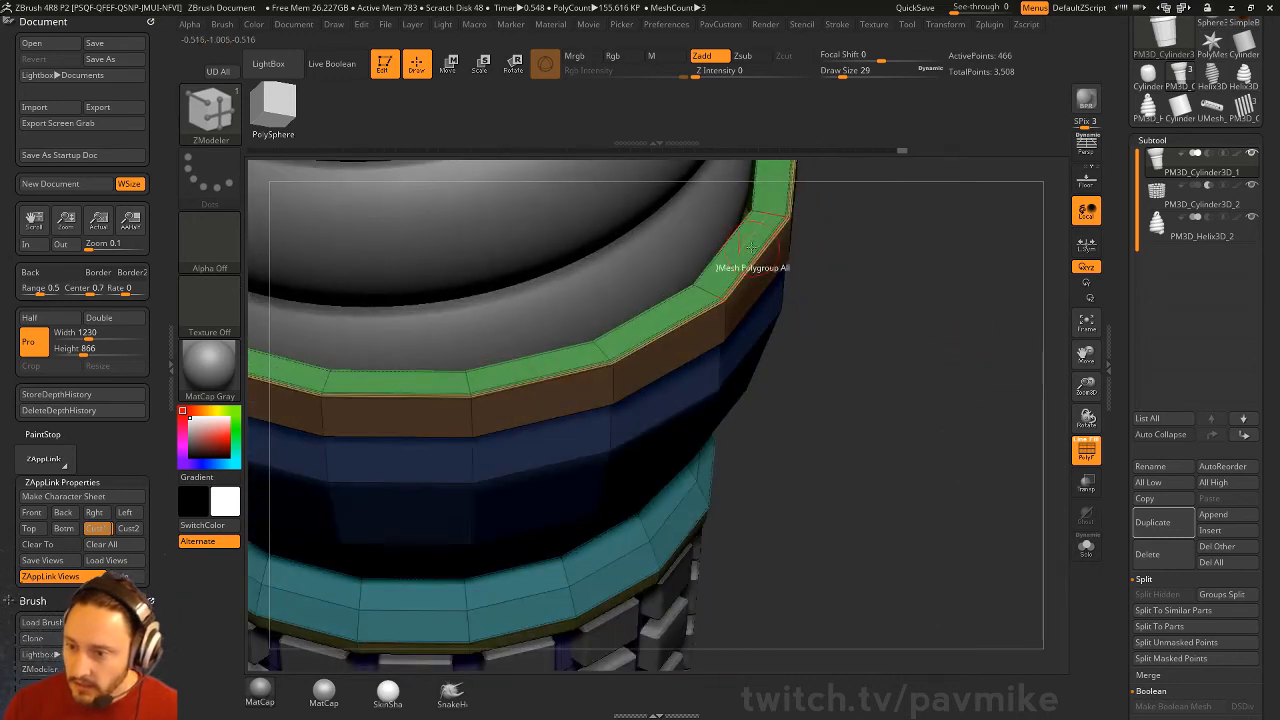
{"action": "key", "text": "space"}
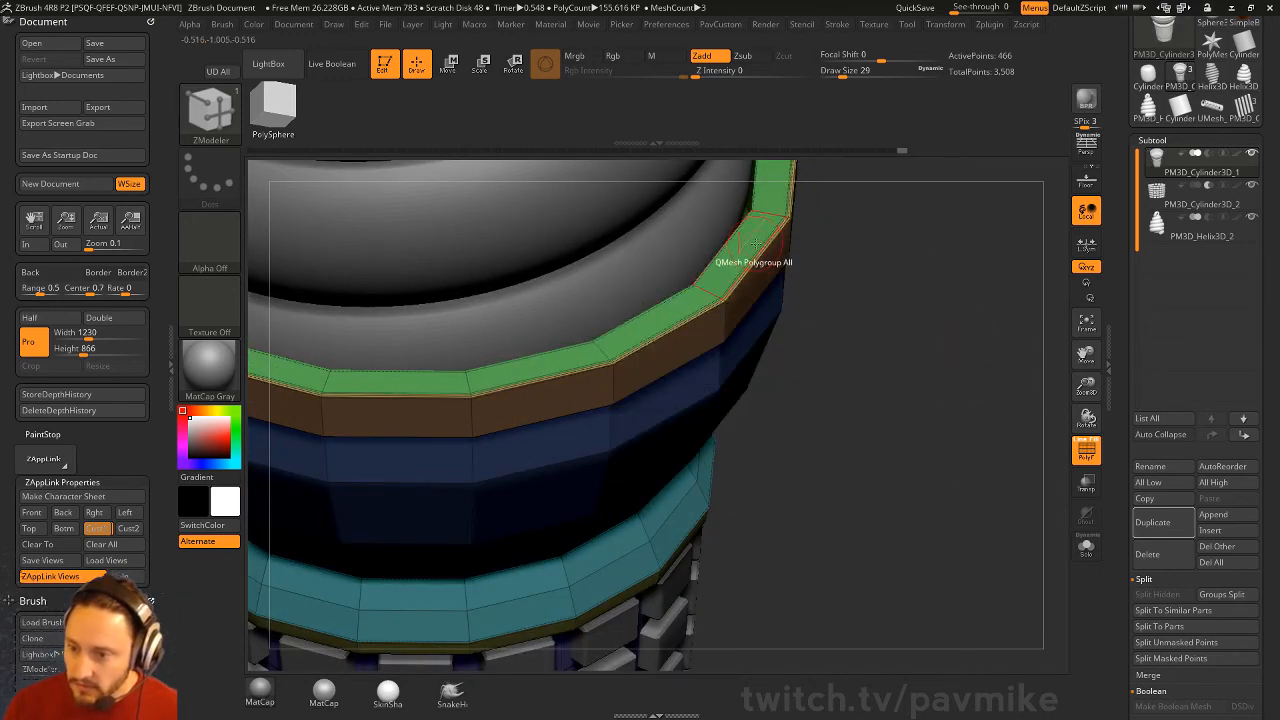
{"action": "left_click", "coordinate": [762, 250], "text": "alt"}
{"action": "left_click_drag", "start_coordinate": [886, 268], "coordinate": [884, 240]}
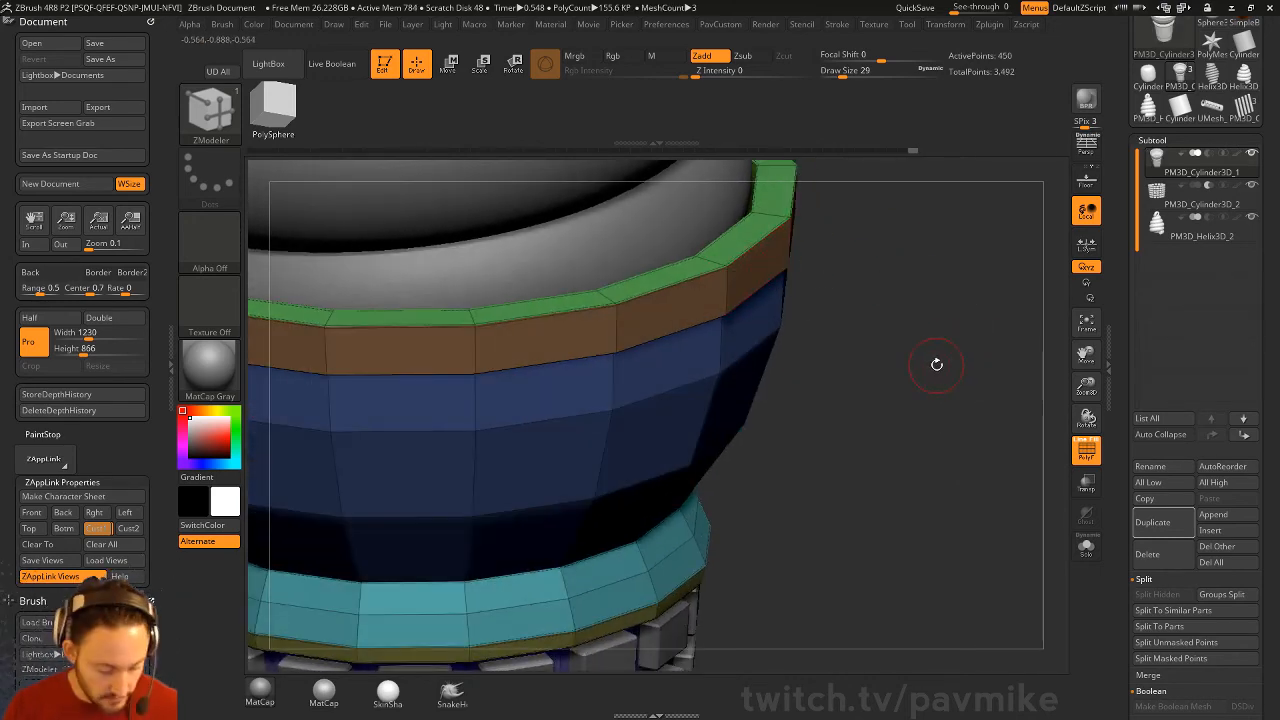
Step: Hide the polyframe and preview the cup smoothed with dynamic subdivision
{"action": "key", "text": "shift+f"}
{"action": "key", "text": "d"}
{"action": "mouse_move", "coordinate": [937, 364]}
{"action": "left_mouse_down", "text": "alt"}
{"action": "mouse_move", "coordinate": [903, 329]}
{"action": "mouse_move", "coordinate": [985, 337]}
{"action": "mouse_move", "coordinate": [977, 396]}
{"action": "mouse_move", "coordinate": [907, 385]}
{"action": "mouse_move", "coordinate": [890, 394]}
{"action": "mouse_move", "coordinate": [906, 388]}
{"action": "mouse_move", "coordinate": [908, 418]}
{"action": "left_mouse_up", "text": "alt"}
Step: Switch from ZModeler to the Standard brush
{"action": "key", "text": "b"}
{"action": "key", "text": "s"}
{"action": "key", "text": "t"}
{"action": "key", "text": "s"}
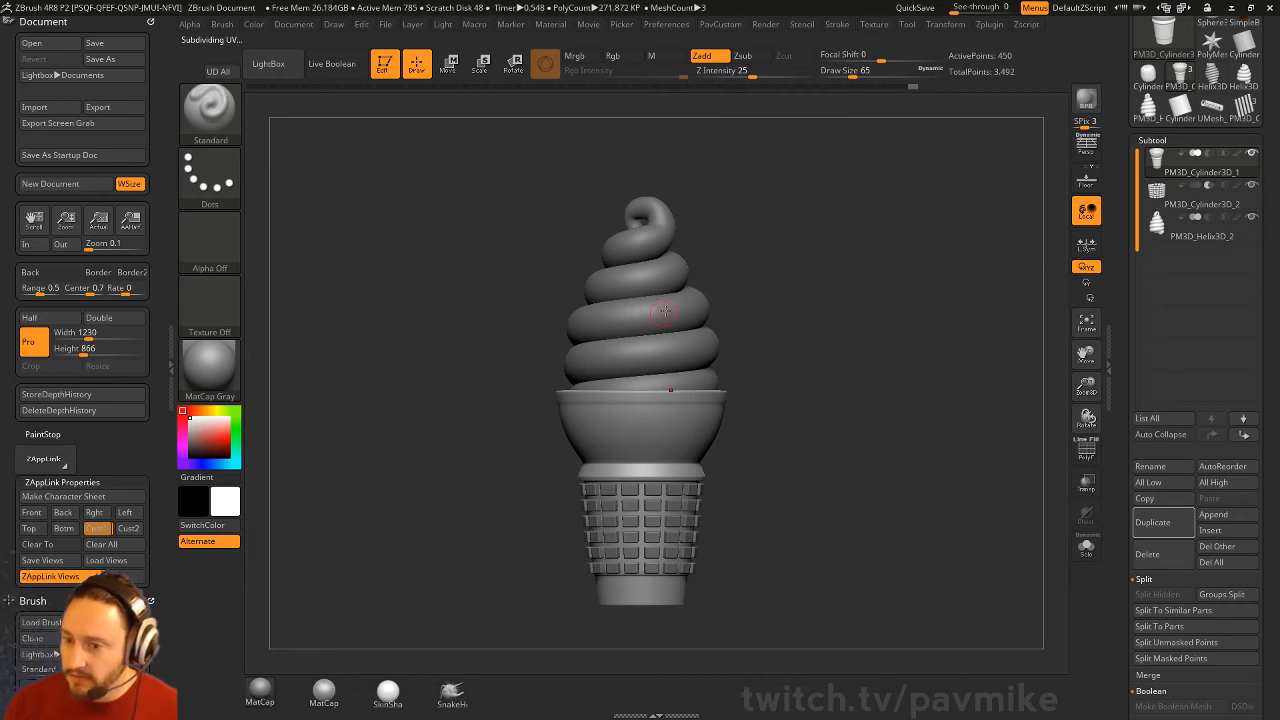
Step: Flag the cup and the ice-cream swirl subtools as Start groups and turn on Live Boolean
{"action": "left_click", "coordinate": [1187, 165]}
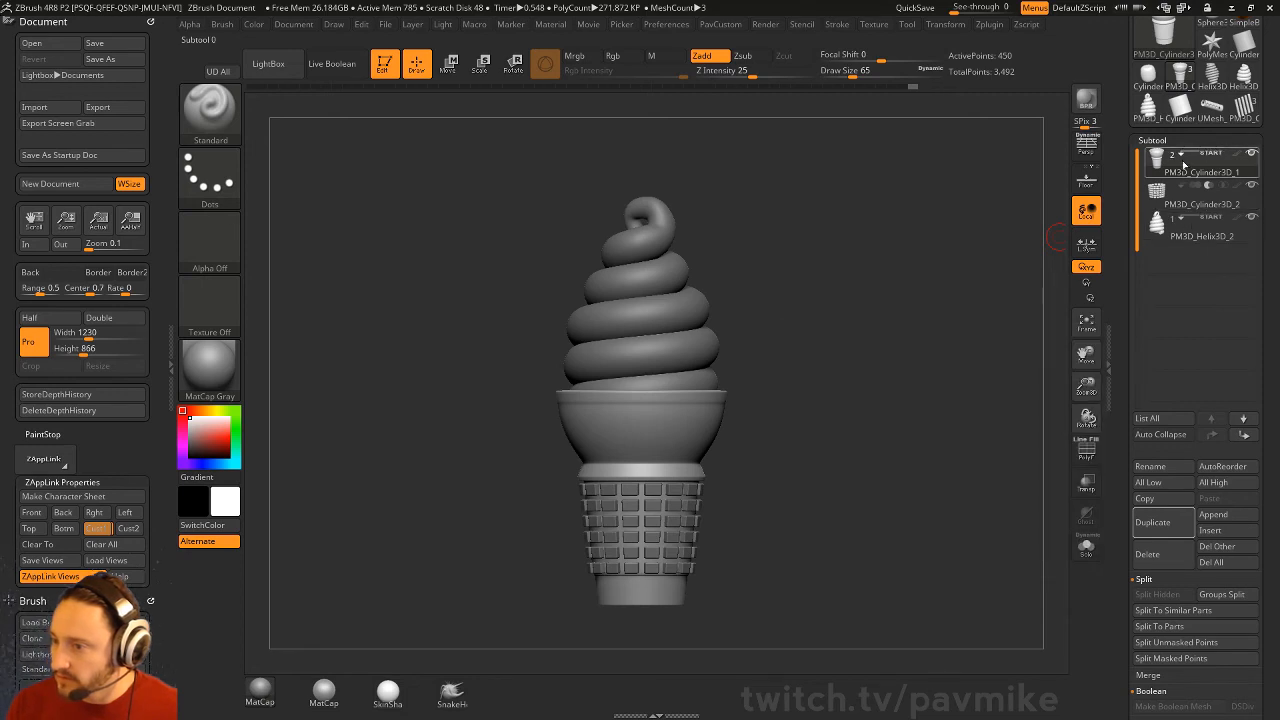
{"action": "left_click_drag", "start_coordinate": [836, 372], "coordinate": [856, 380]}
{"action": "key", "text": "ctrl+shift+b"}
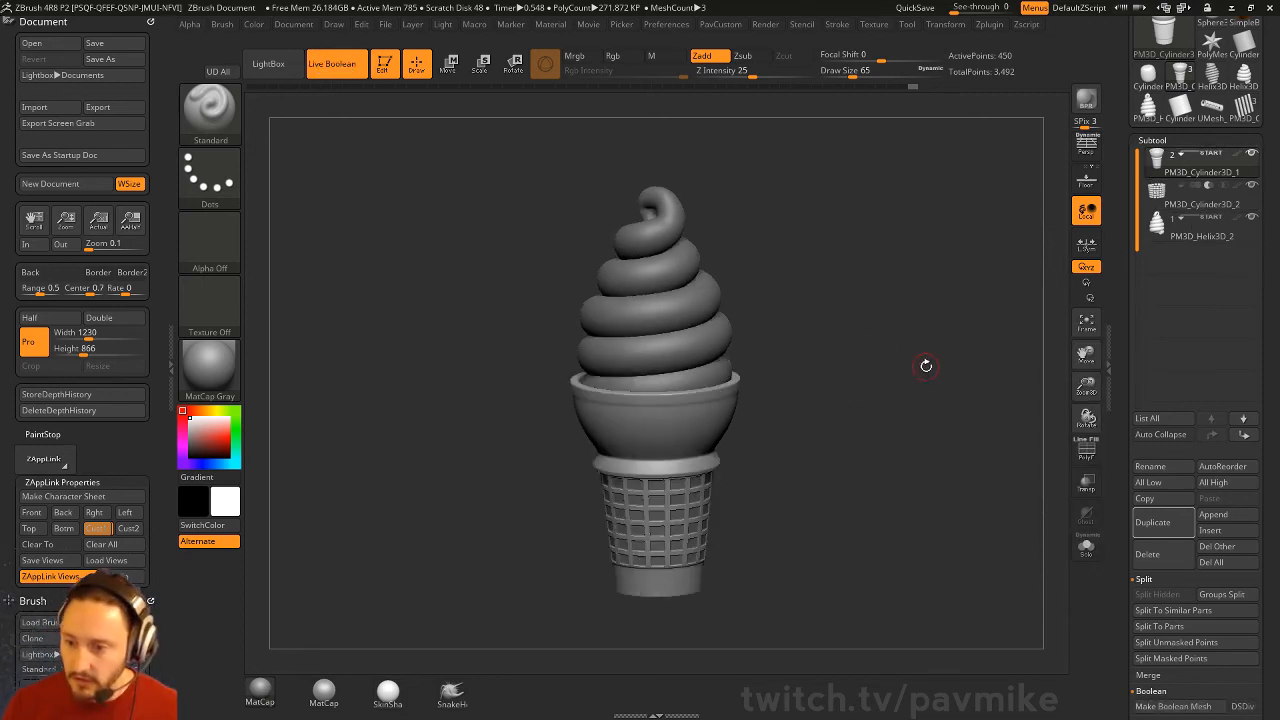
{"action": "mouse_move", "coordinate": [942, 366]}
{"action": "left_mouse_down"}
{"action": "mouse_move", "coordinate": [874, 386]}
{"action": "mouse_move", "coordinate": [972, 402]}
{"action": "mouse_move", "coordinate": [929, 364]}
{"action": "mouse_move", "coordinate": [958, 385]}
{"action": "left_mouse_up"}
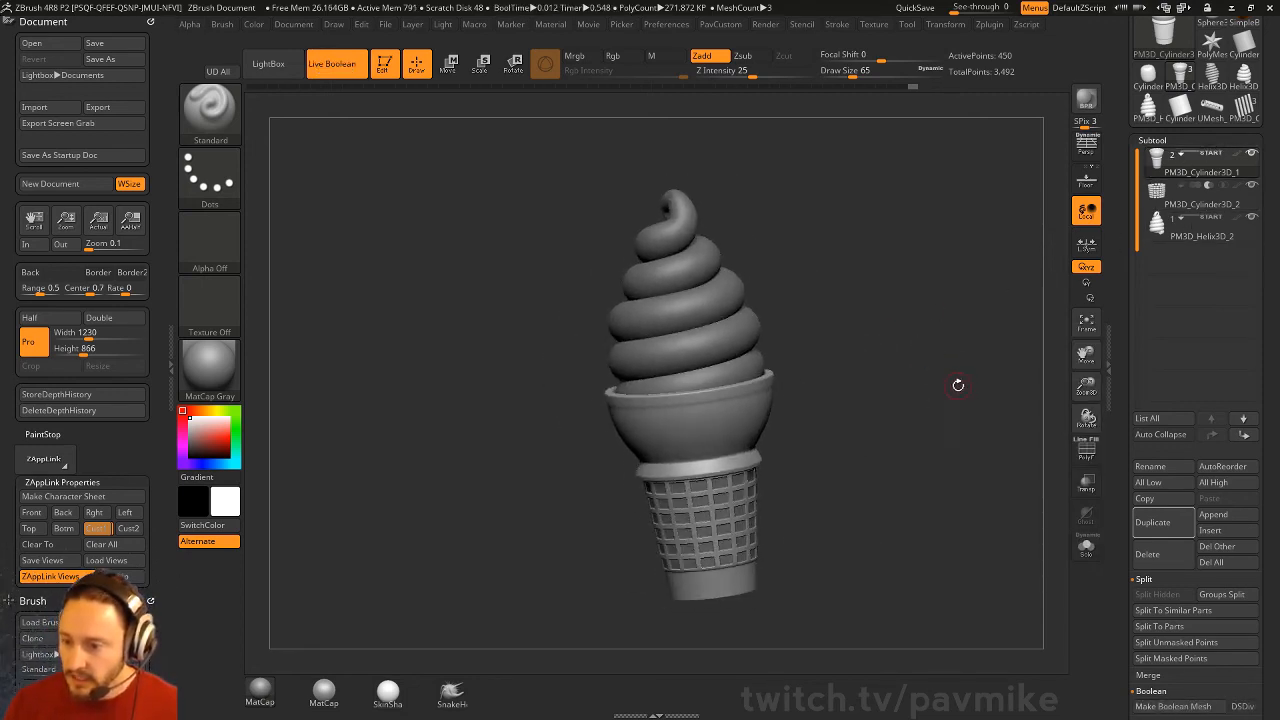
Step: Make a Boolean mesh of the whole cone with DSDiv enabled
{"action": "scroll", "coordinate": [1155, 453], "scroll_direction": "down", "scroll_amount": 5}
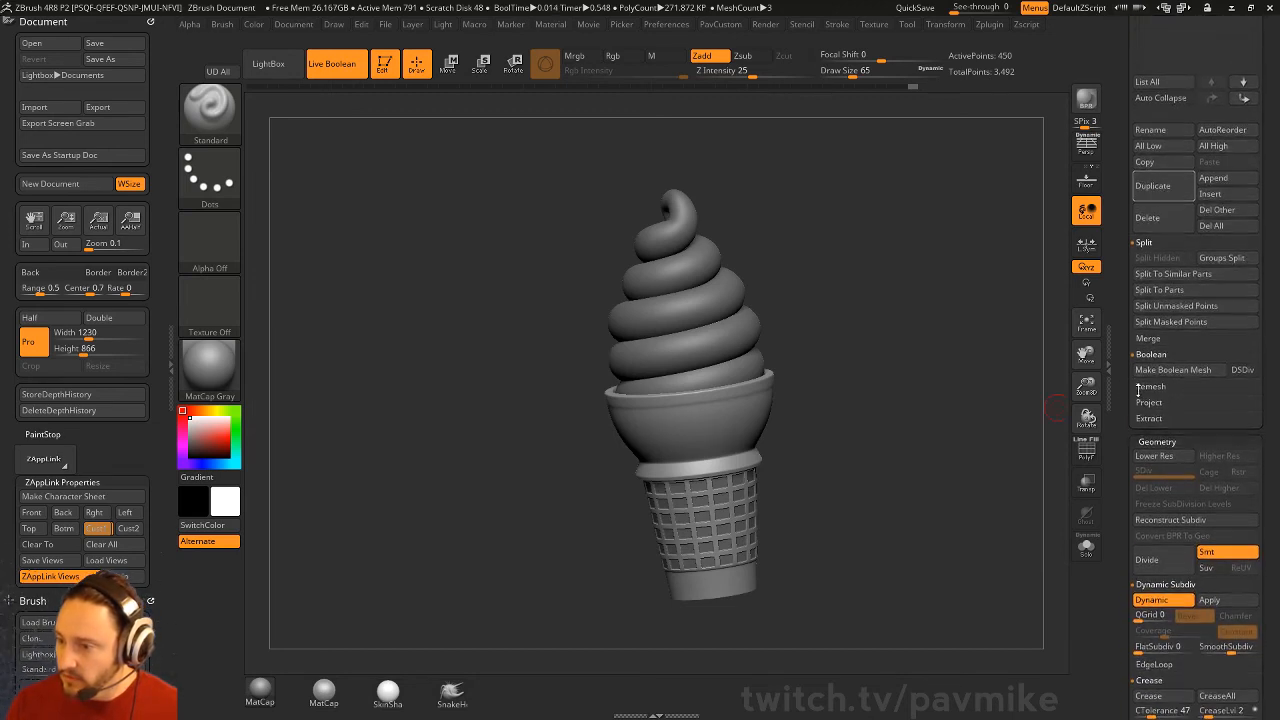
{"action": "left_click_drag", "start_coordinate": [1057, 408], "coordinate": [1002, 379], "text": "alt"}
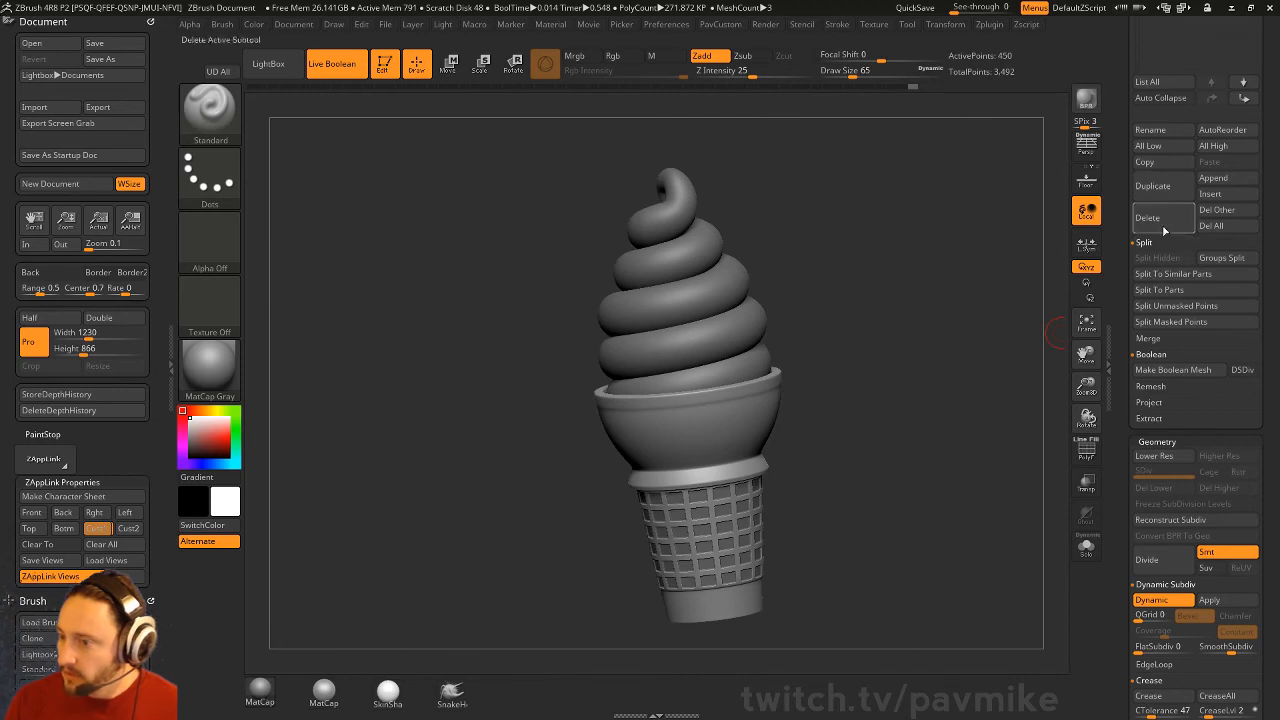
{"action": "left_click", "coordinate": [1185, 371]}
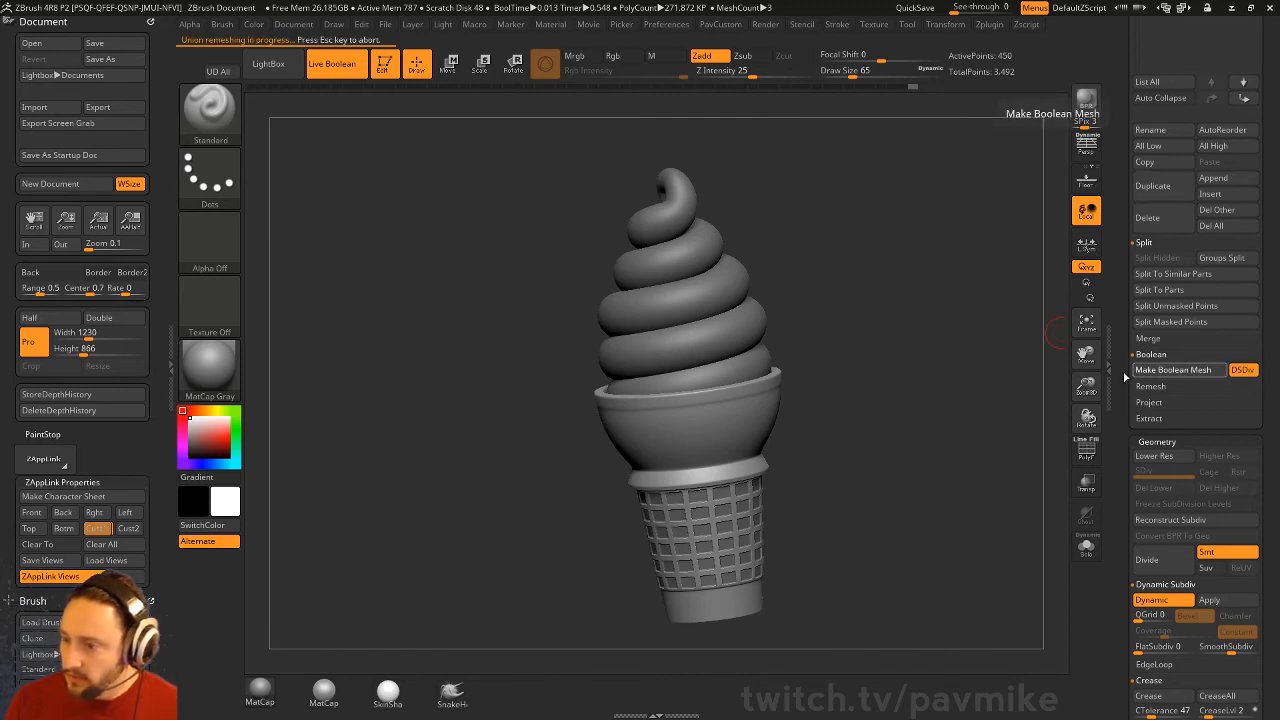
Step: Load the generated UMesh cone tool and select its ice-cream swirl subtool, with Draw Size set to 49
{"action": "left_click_drag", "start_coordinate": [1129, 371], "coordinate": [1137, 432]}
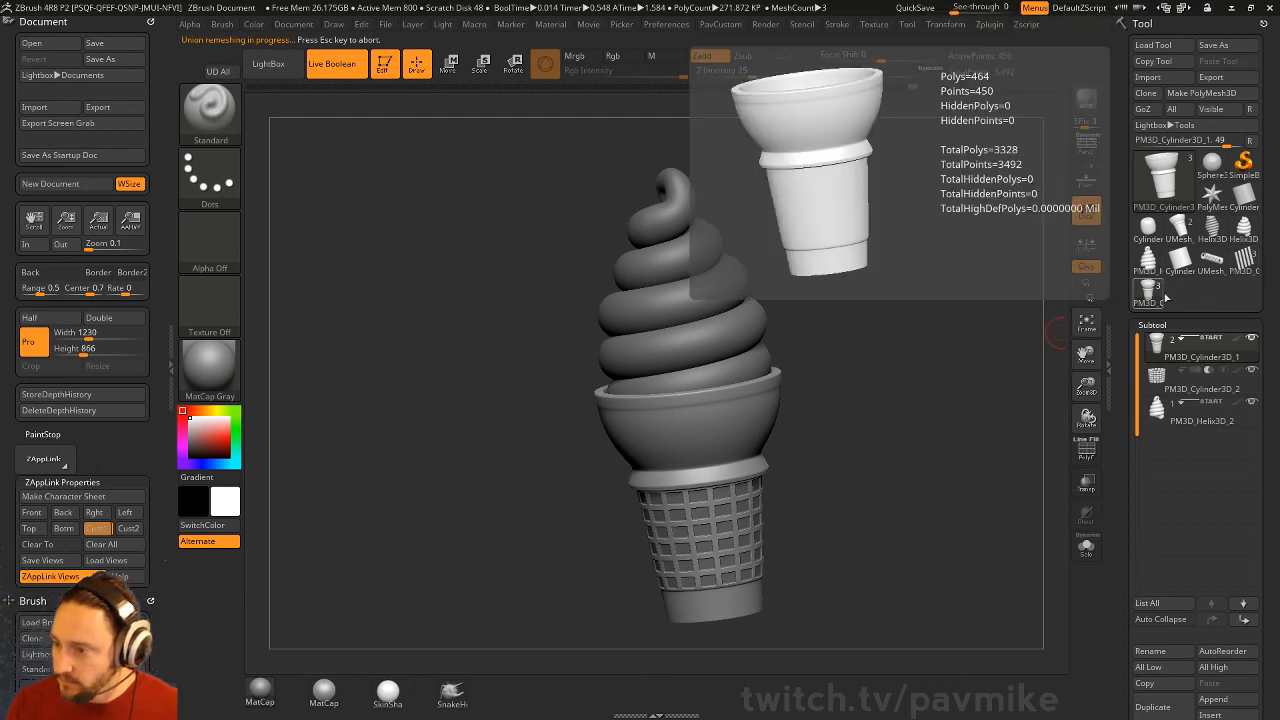
{"action": "mouse_move", "coordinate": [1246, 272]}
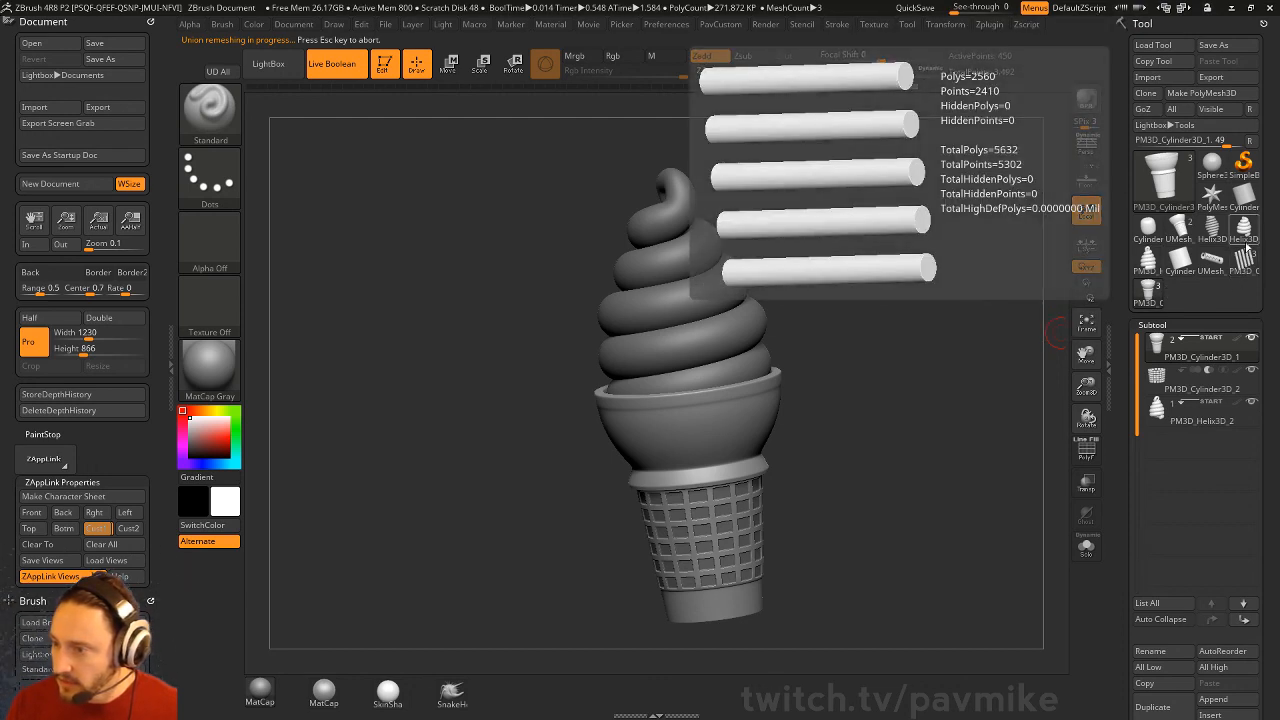
{"action": "key", "text": "s"}
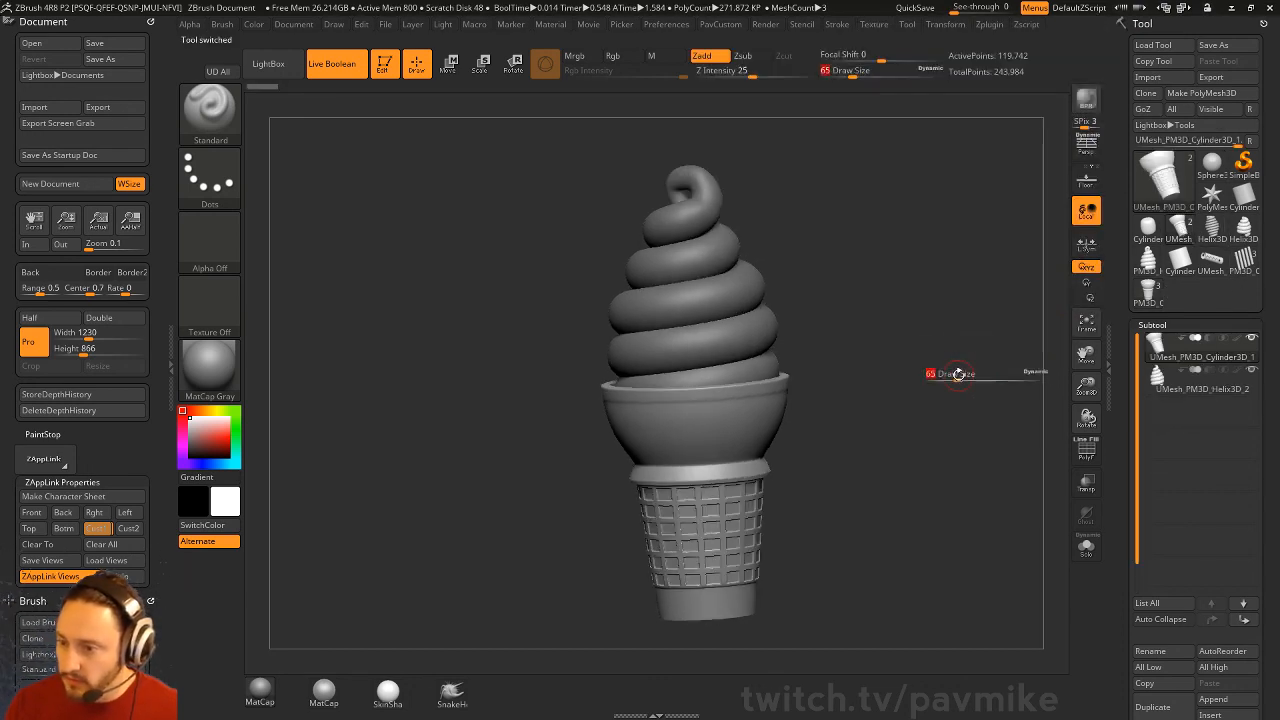
{"action": "left_click_drag", "start_coordinate": [958, 373], "coordinate": [968, 371]}
{"action": "left_click", "coordinate": [1181, 386]}
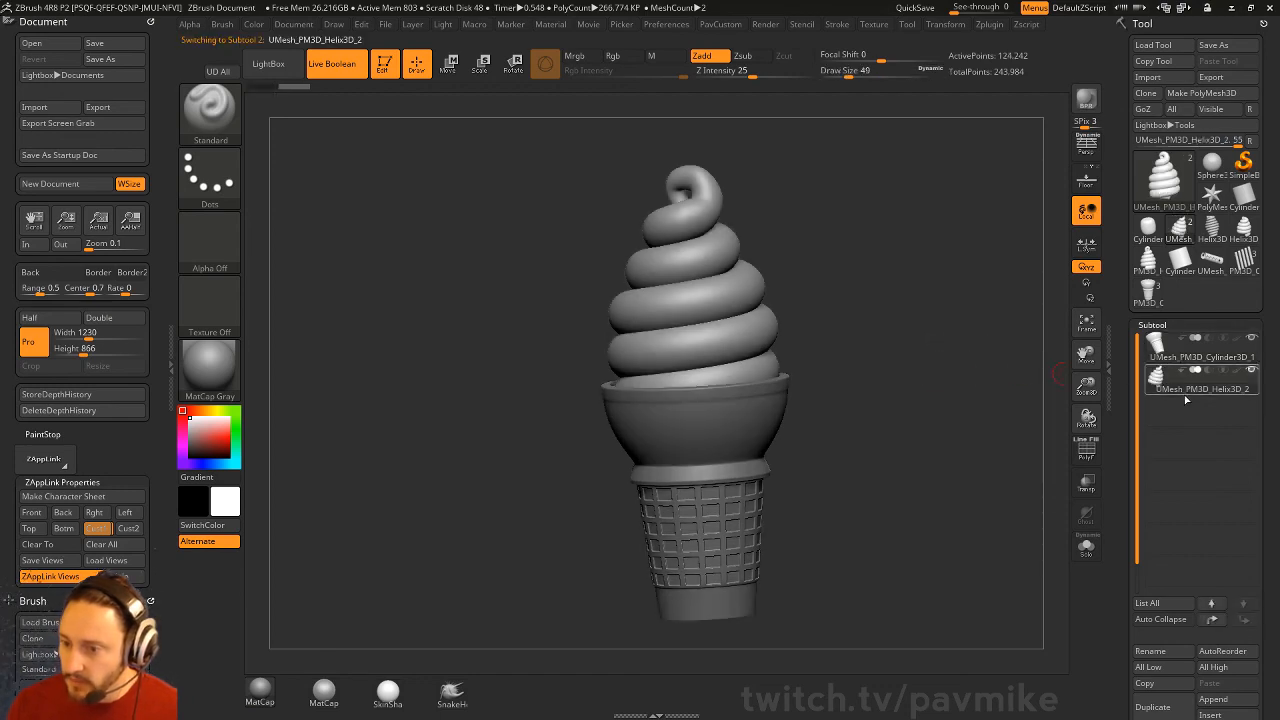